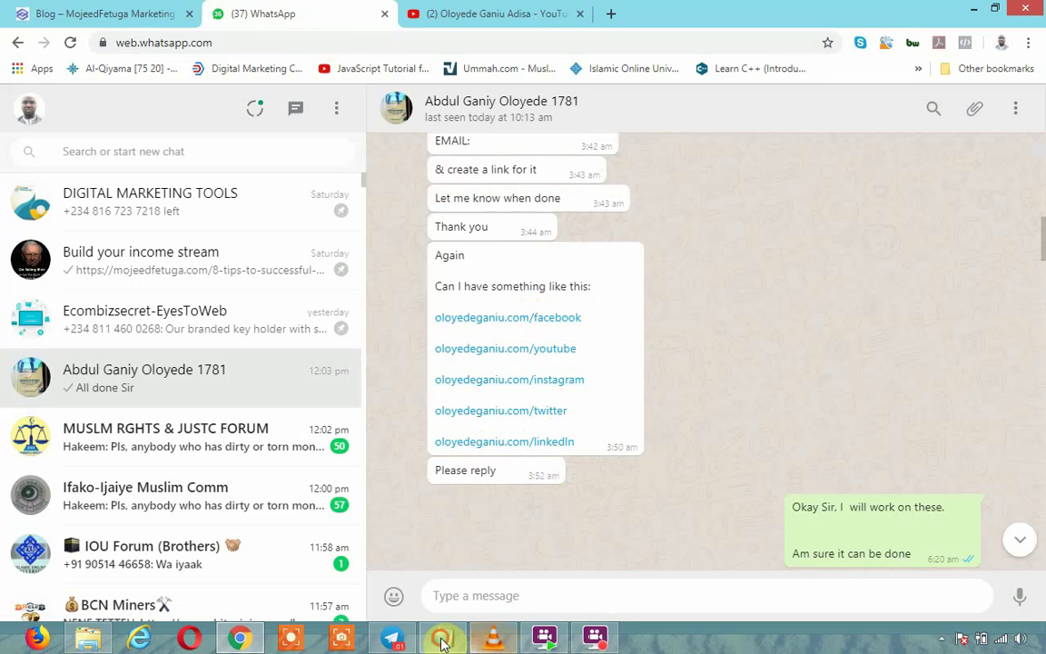
- Switch to Notepad, highlight part of the "Redirect to Main Site" item, and add two blank lines above the "Tools:" heading
click(443, 639)
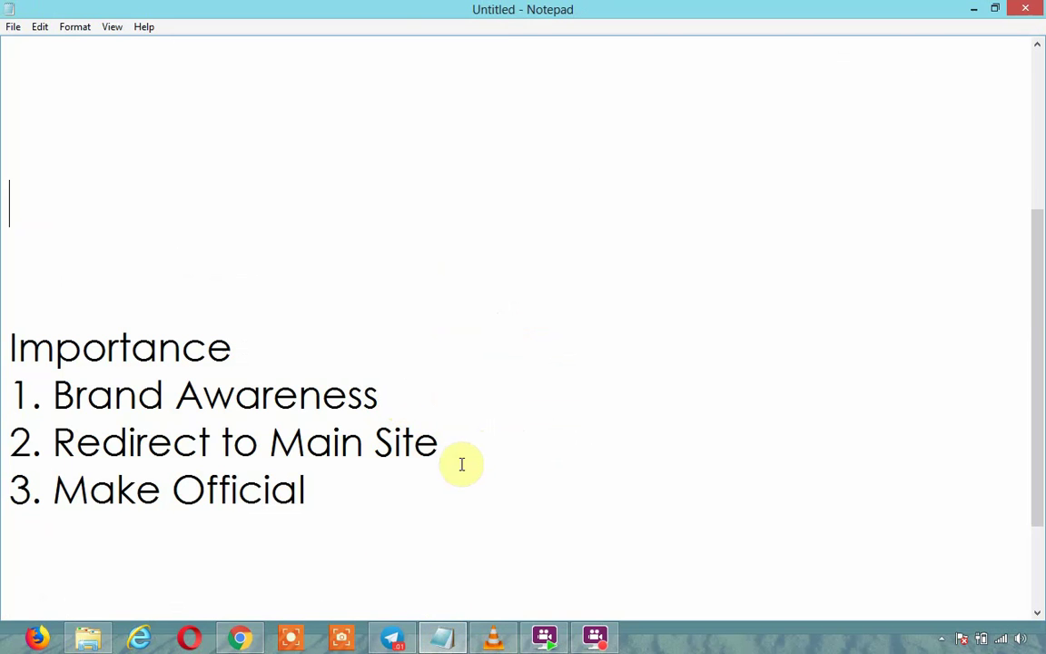
drag(444, 441, 234, 427)
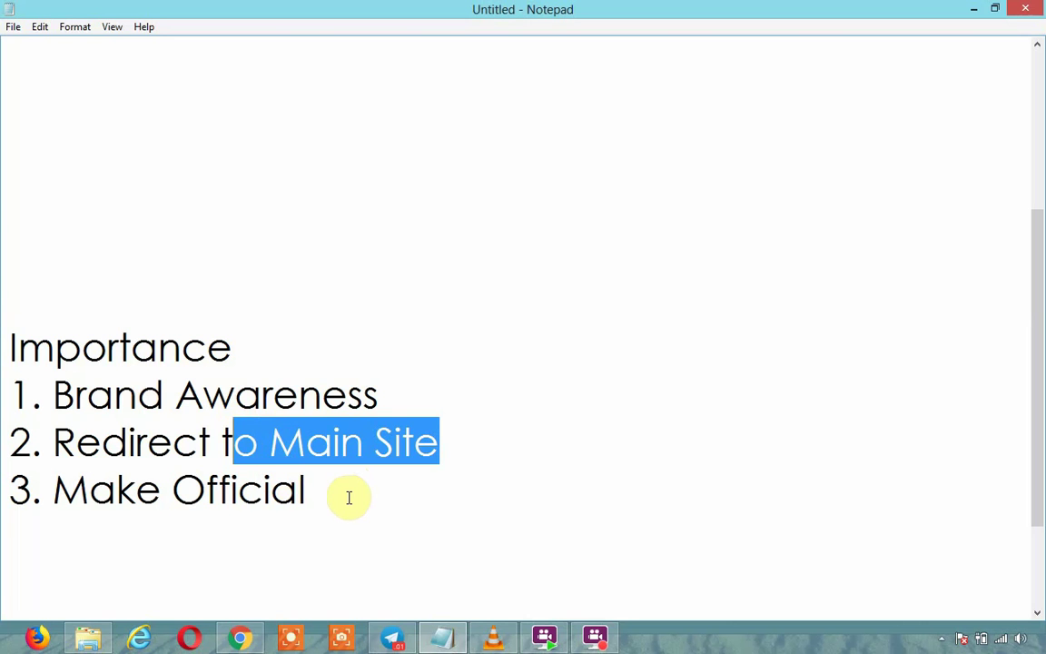
scroll(428, 535, down, 1)
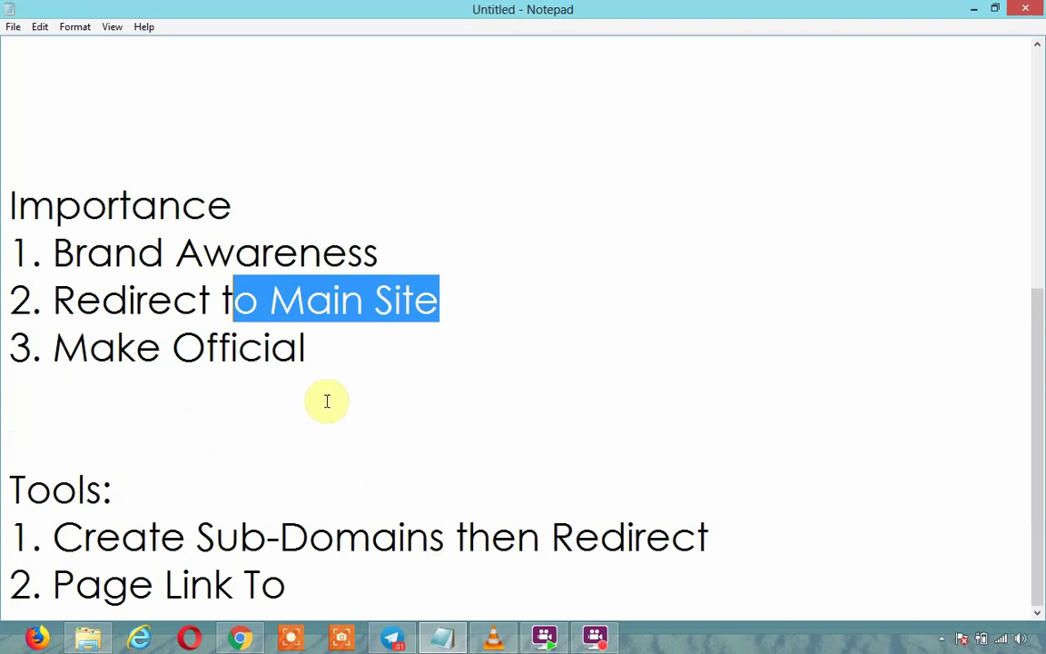
click(299, 420)
key(Return)
key(Return)
scroll(299, 421, down, 1)
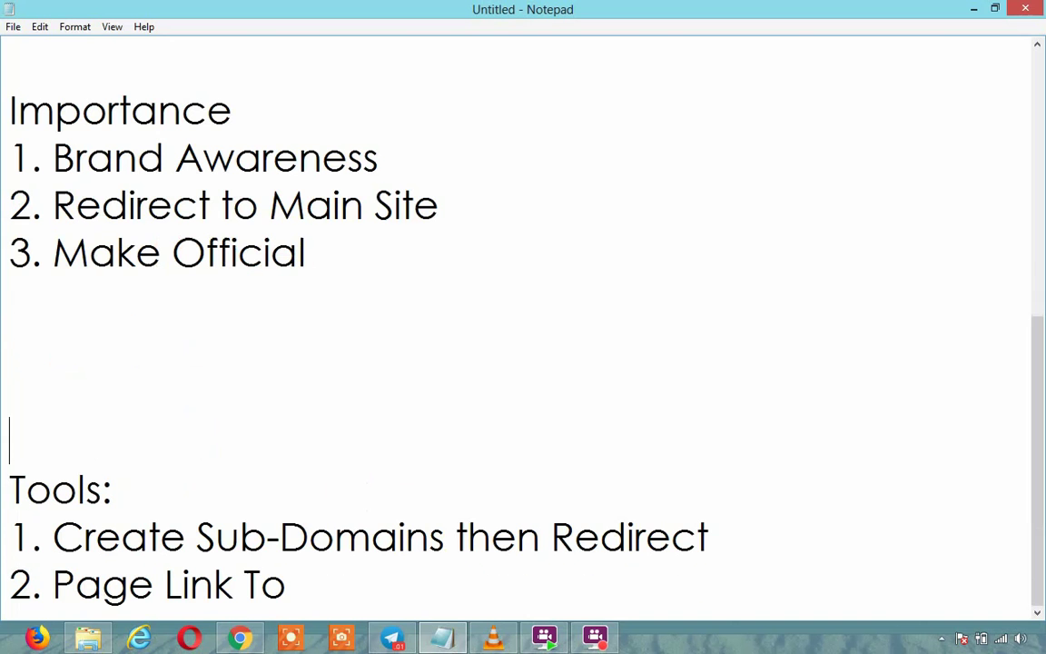
- Add three blank lines below "2. Page Link To" and one blank line between the two items under Tools
click(406, 586)
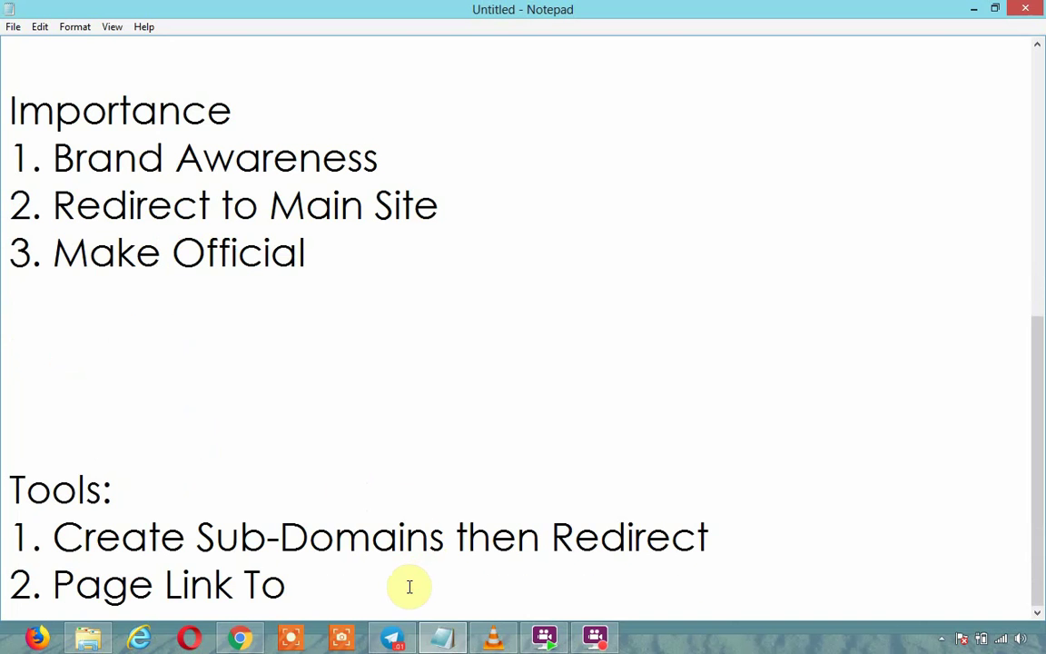
key(Return)
key(Return)
key(Return)
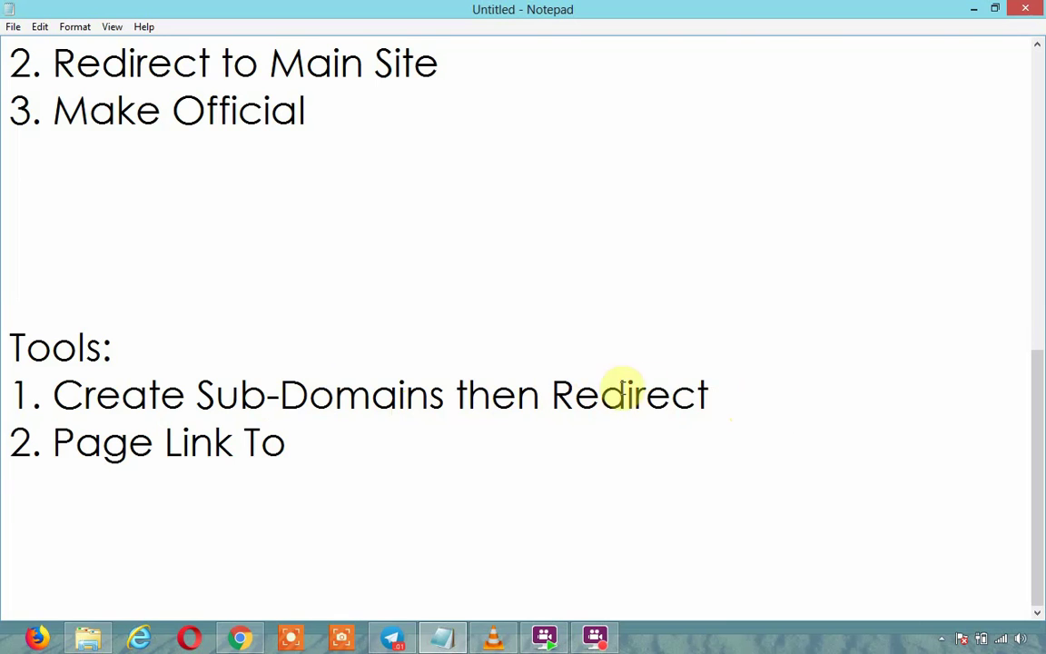
click(740, 397)
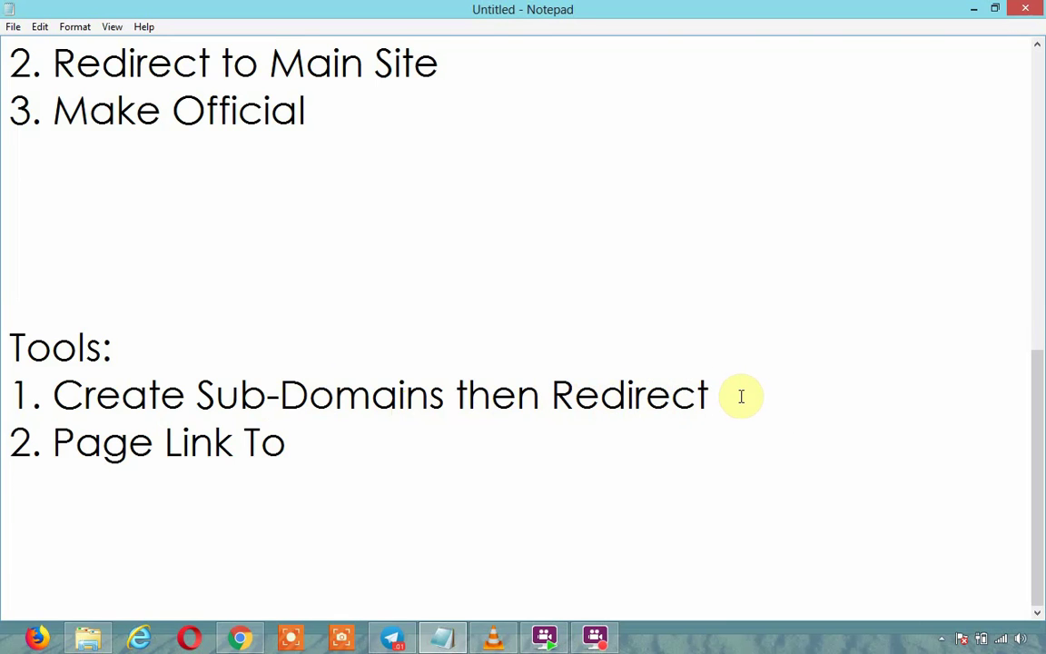
key(Return)
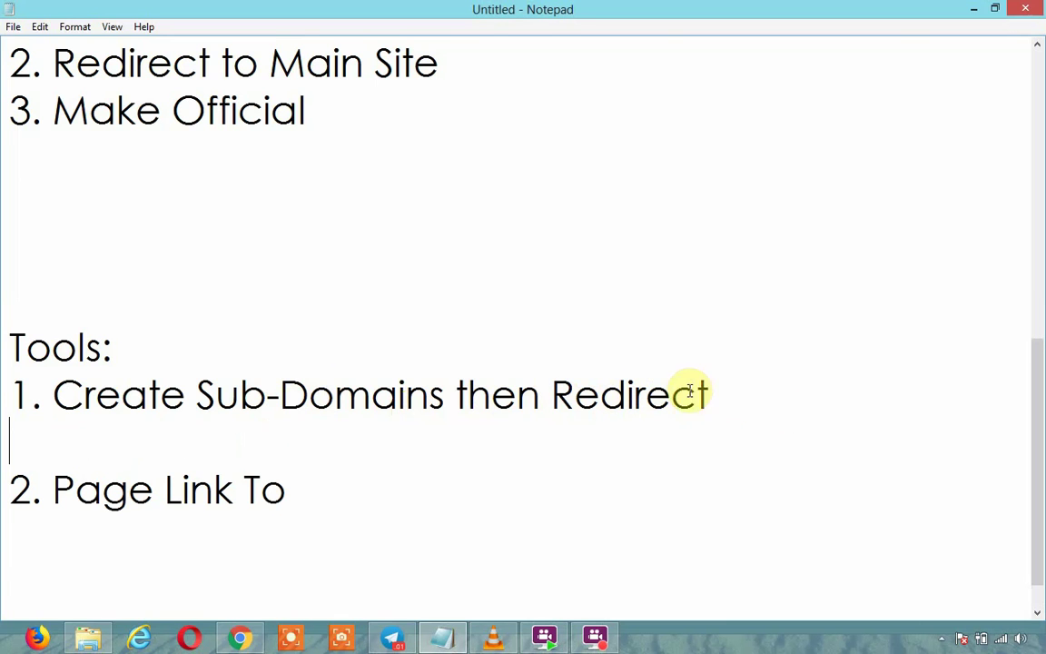
drag(716, 396, 4, 386)
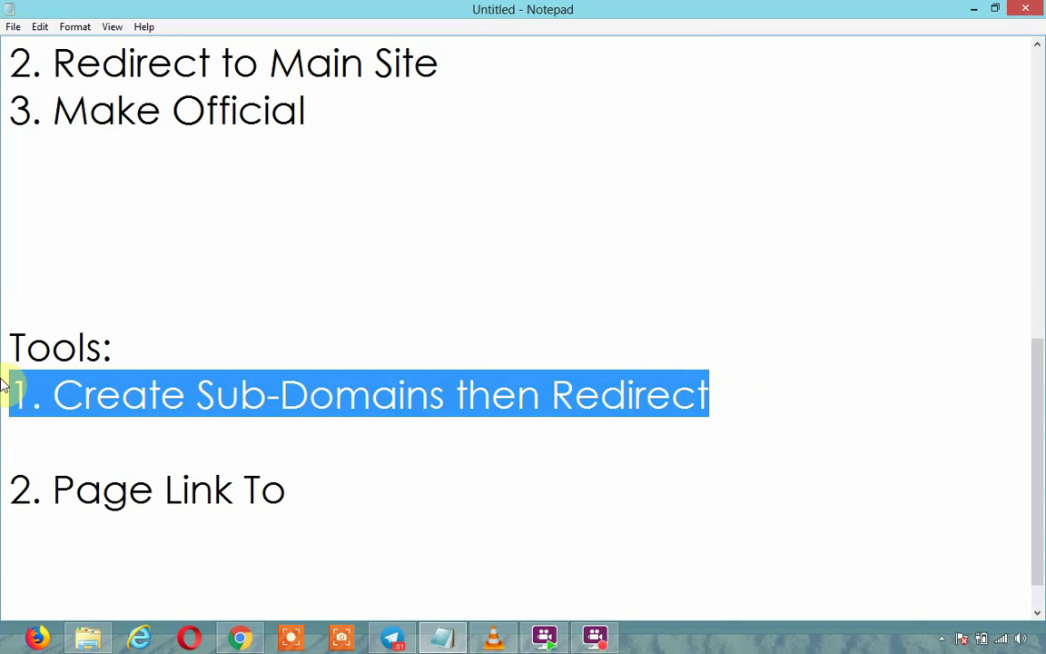
key(Delete)
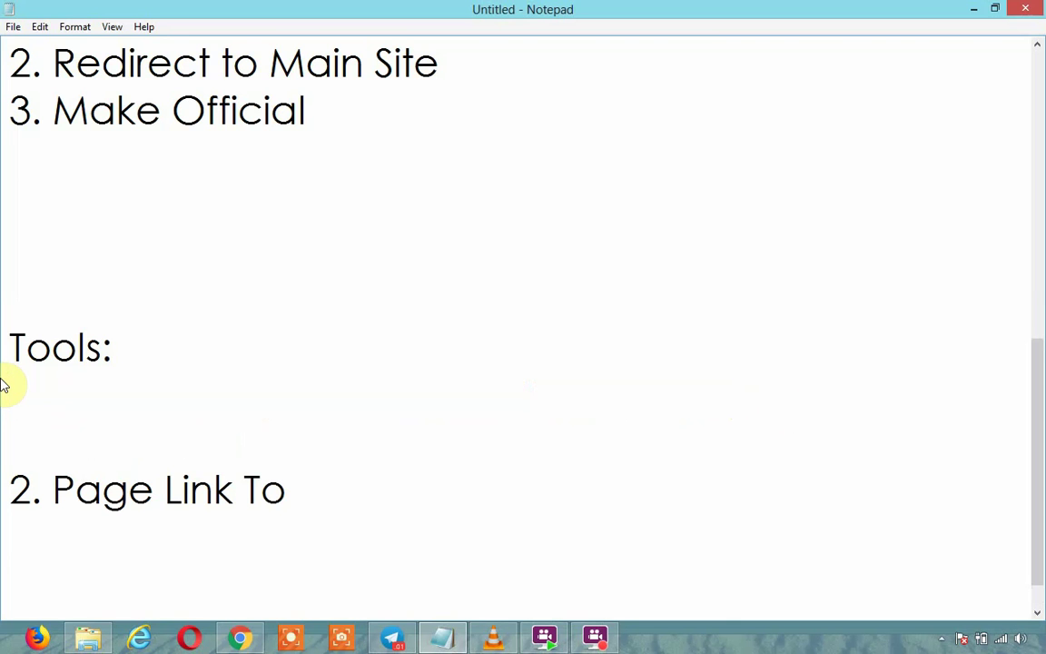
key(ctrl+z)
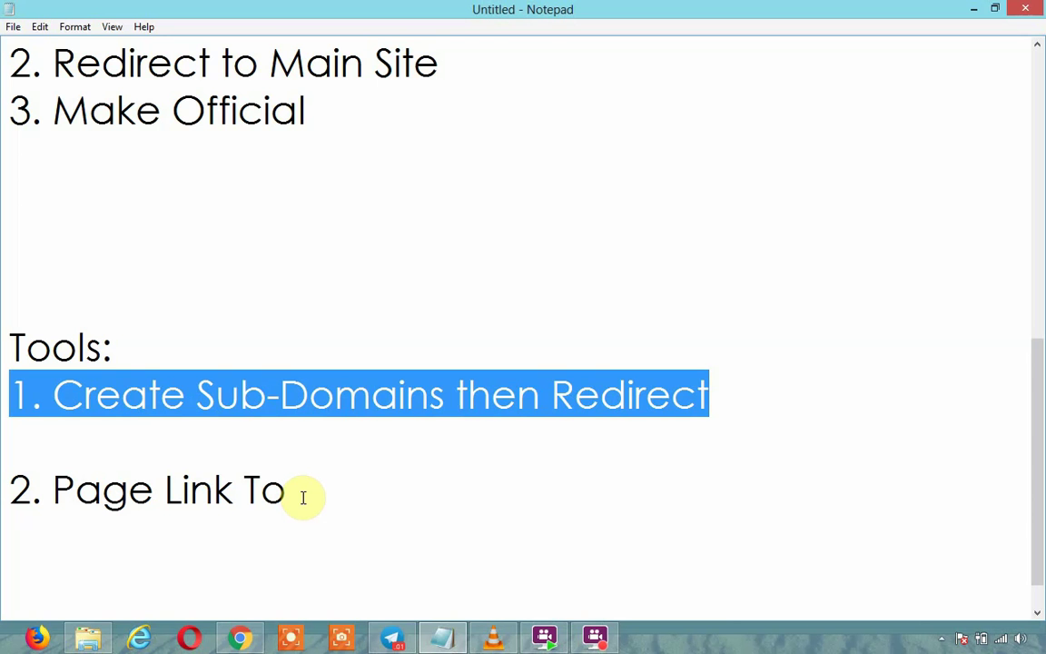
- Switch to Chrome, close the YouTube tab, and look through the posts on the mojeedfetuga.com blog page
click(238, 639)
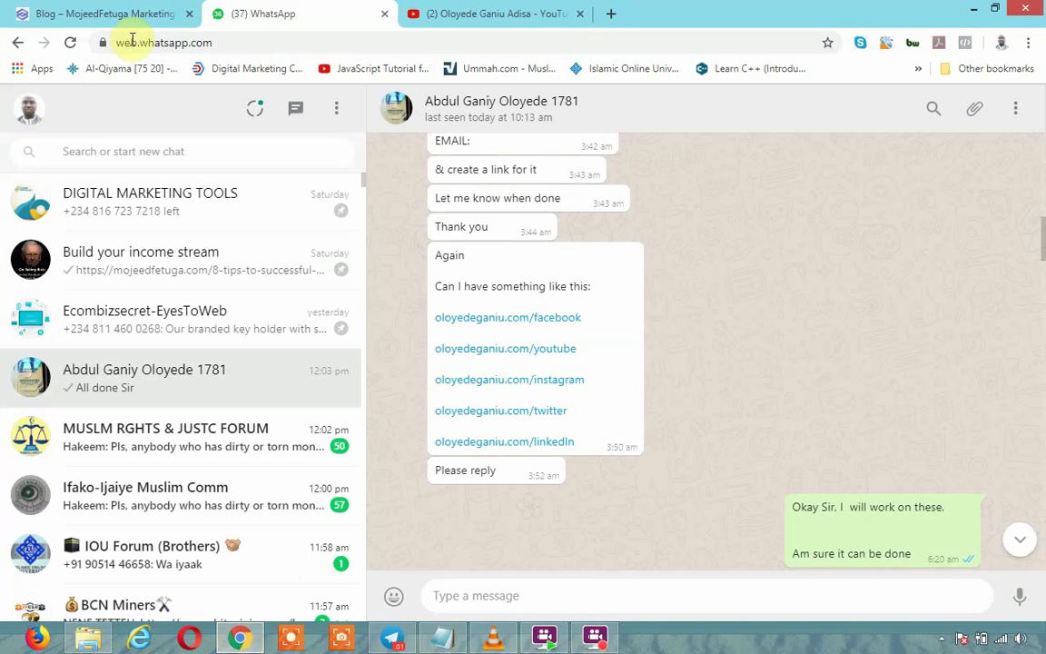
click(582, 14)
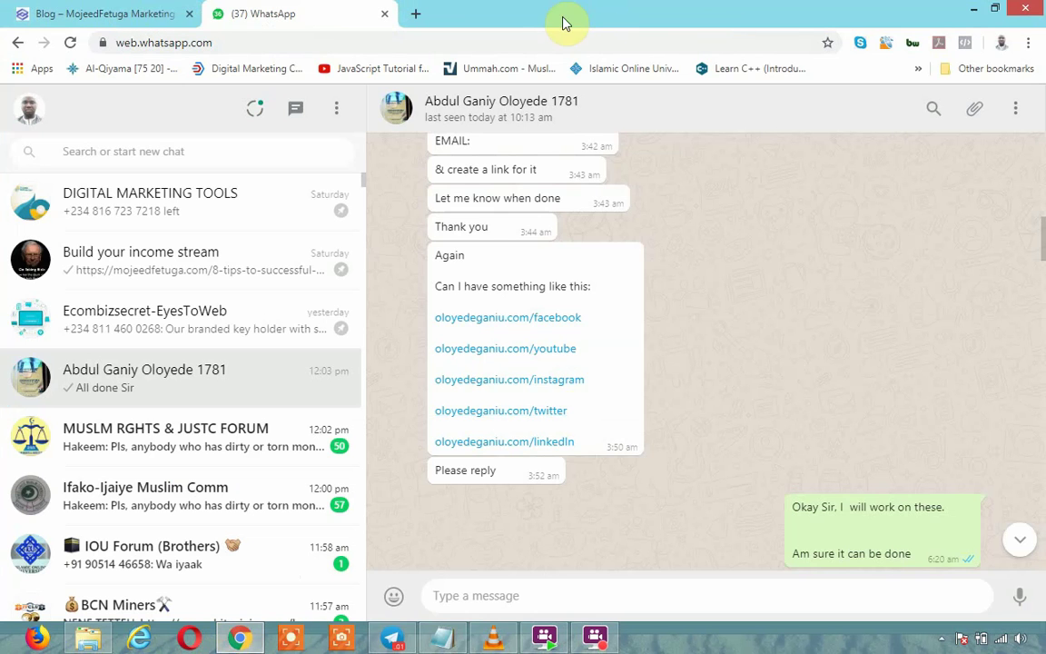
click(109, 11)
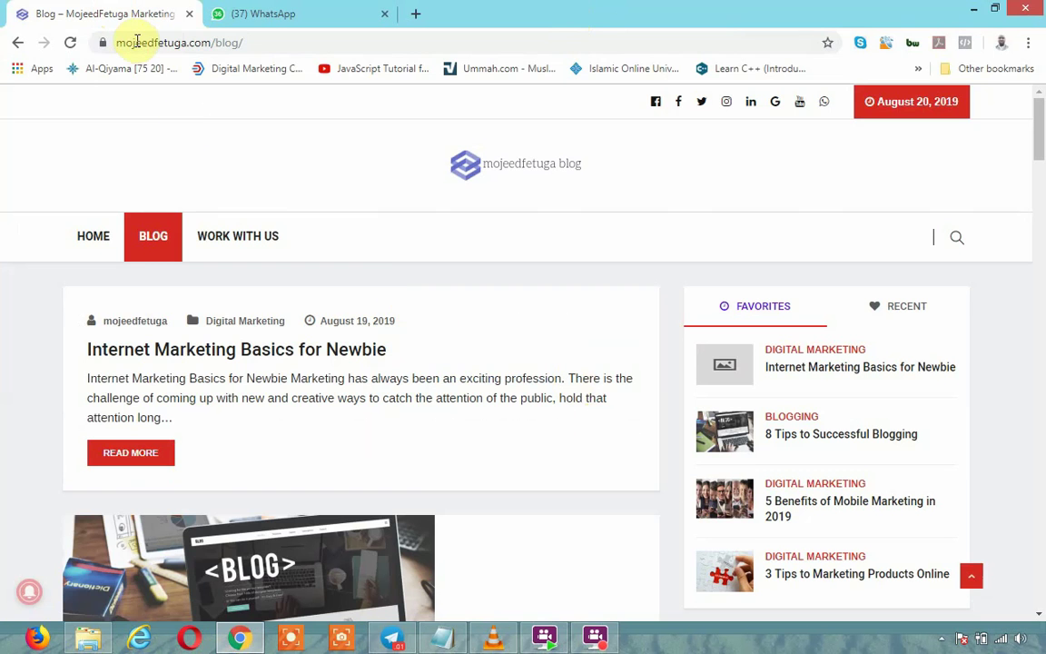
scroll(449, 404, down, 2)
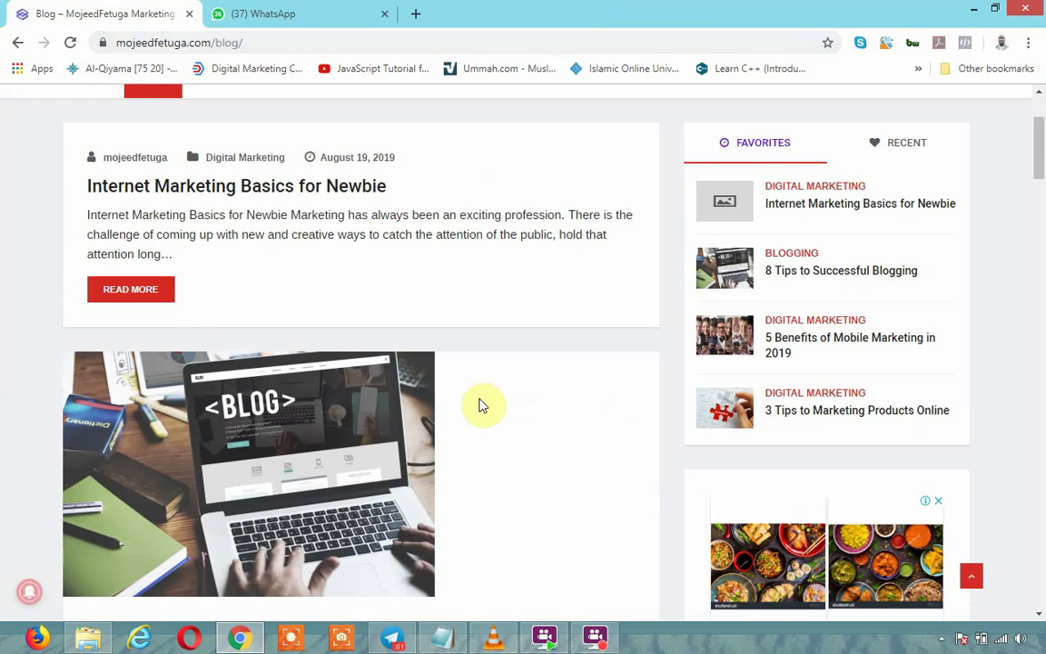
scroll(636, 409, down, 3)
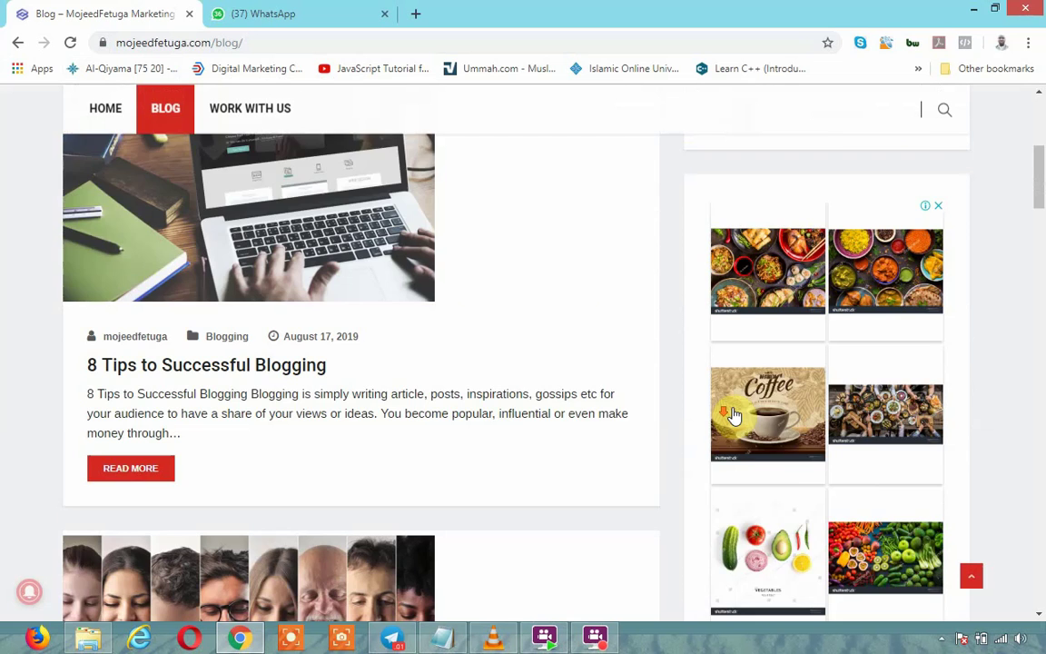
scroll(731, 416, down, 5)
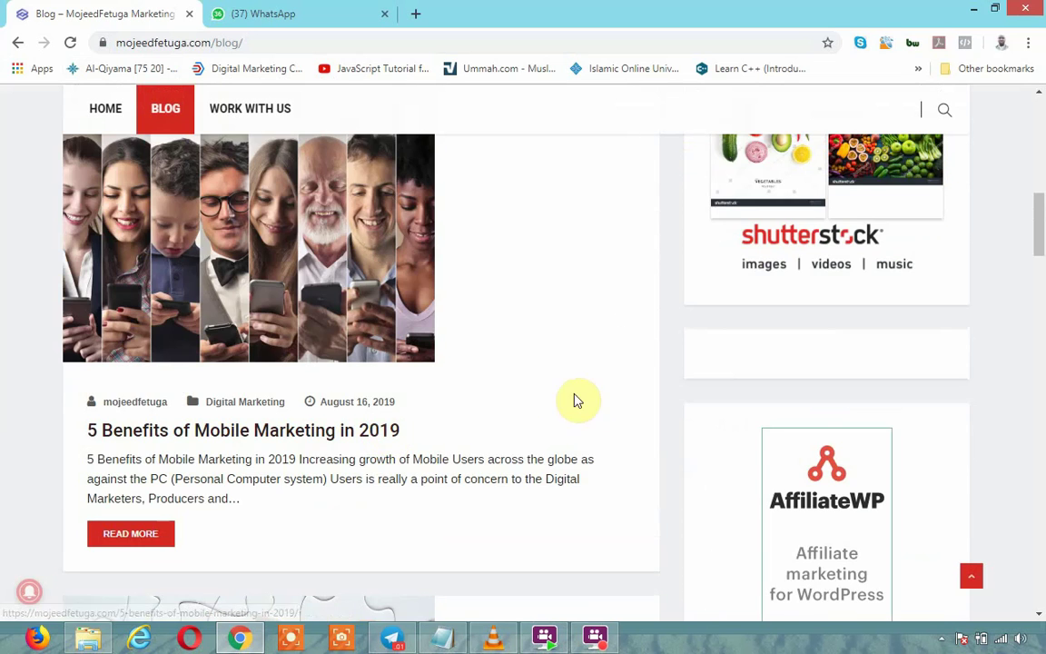
scroll(526, 385, up, 5)
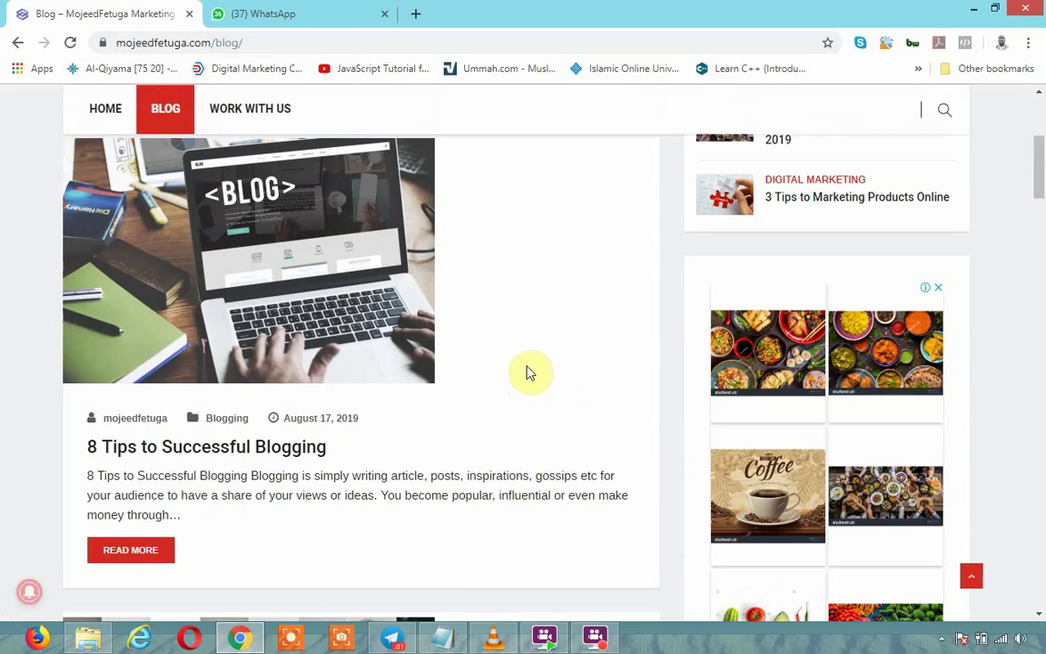
scroll(518, 363, up, 4)
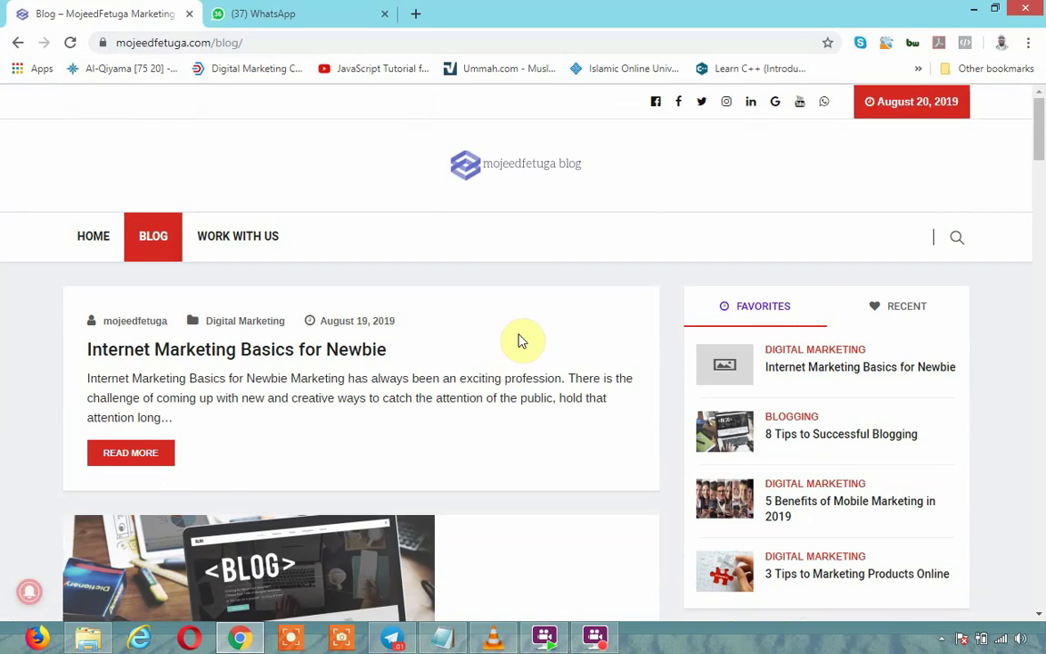
- Shorten the blog address to the mojeedfetuga.com root and open the suggested wp-admin login page
click(416, 37)
click(416, 37)
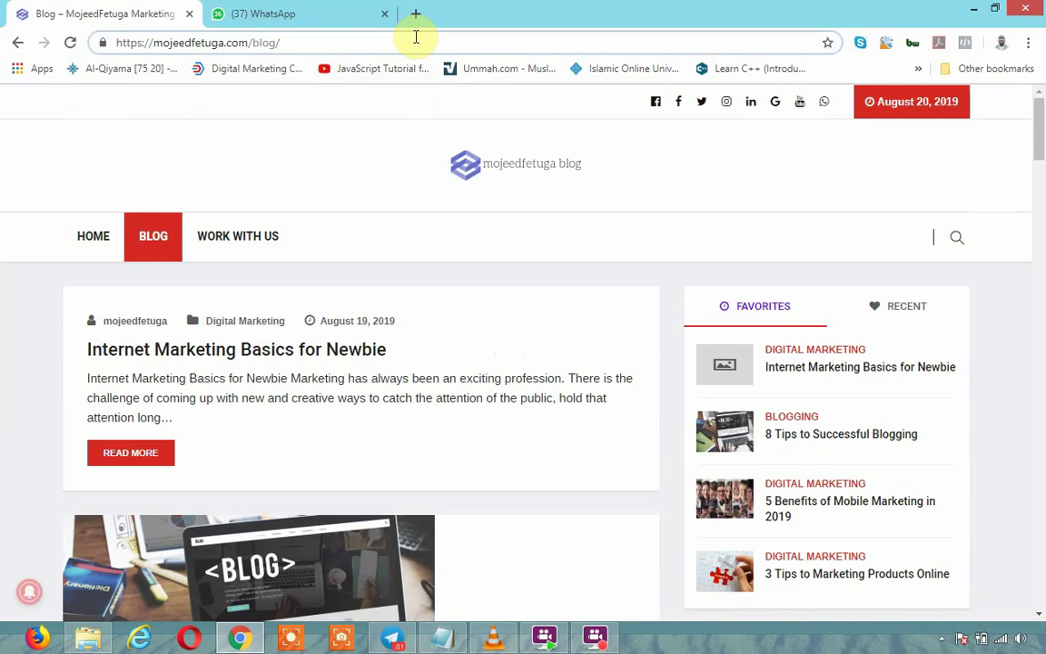
key(BackSpace)
key(BackSpace)
key(BackSpace)
key(BackSpace)
key(BackSpace)
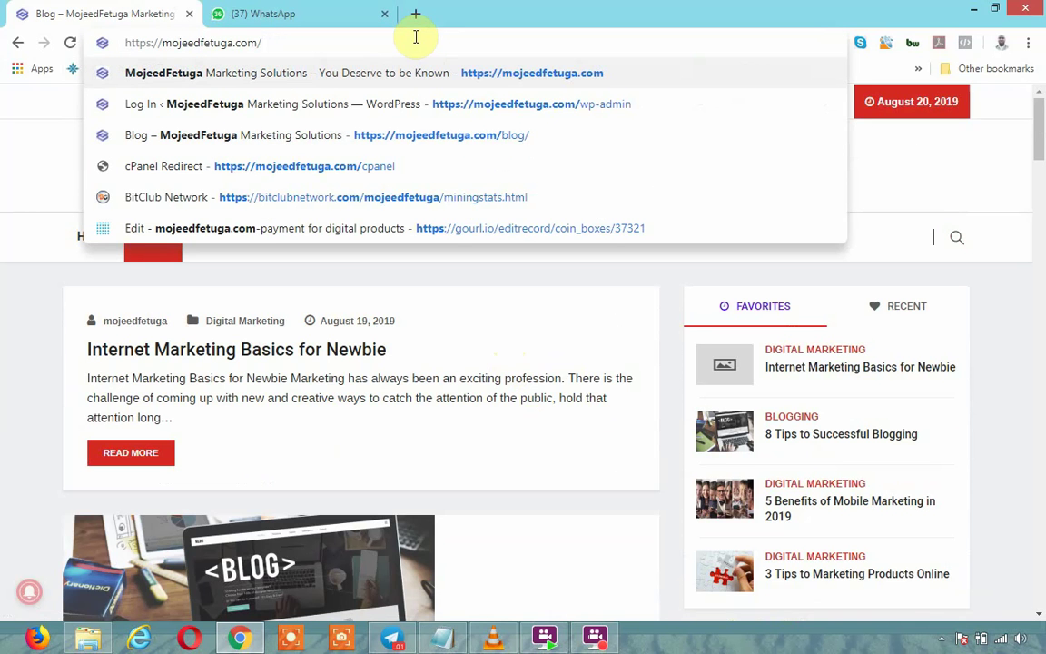
click(498, 106)
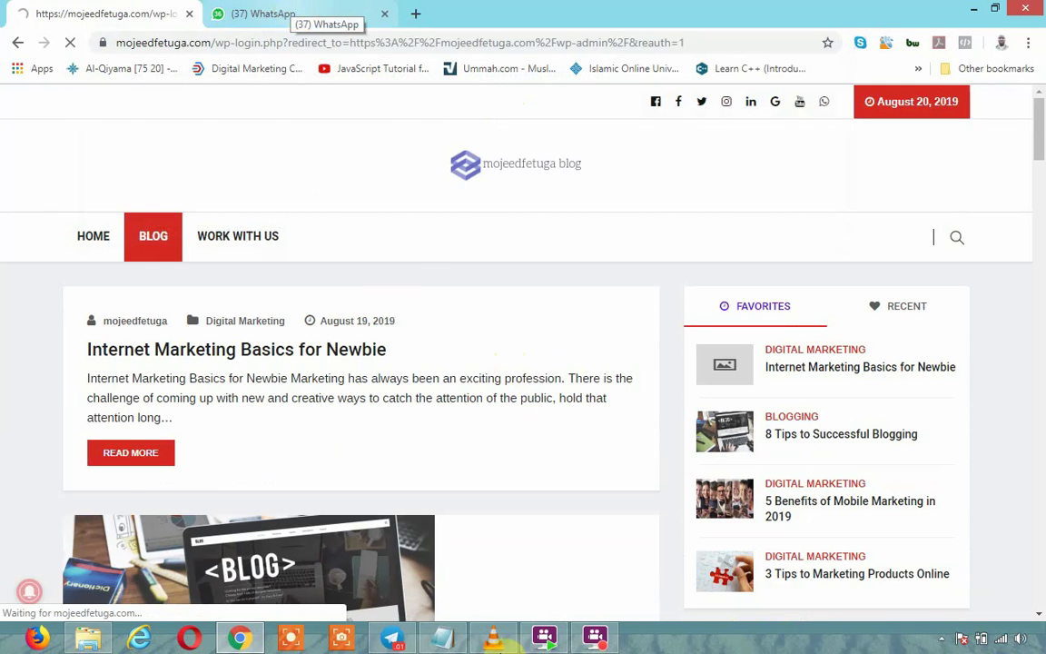
- Switch to Notepad and add a "plugin" line below the Tools list, with blank lines before and after it
click(442, 638)
click(506, 556)
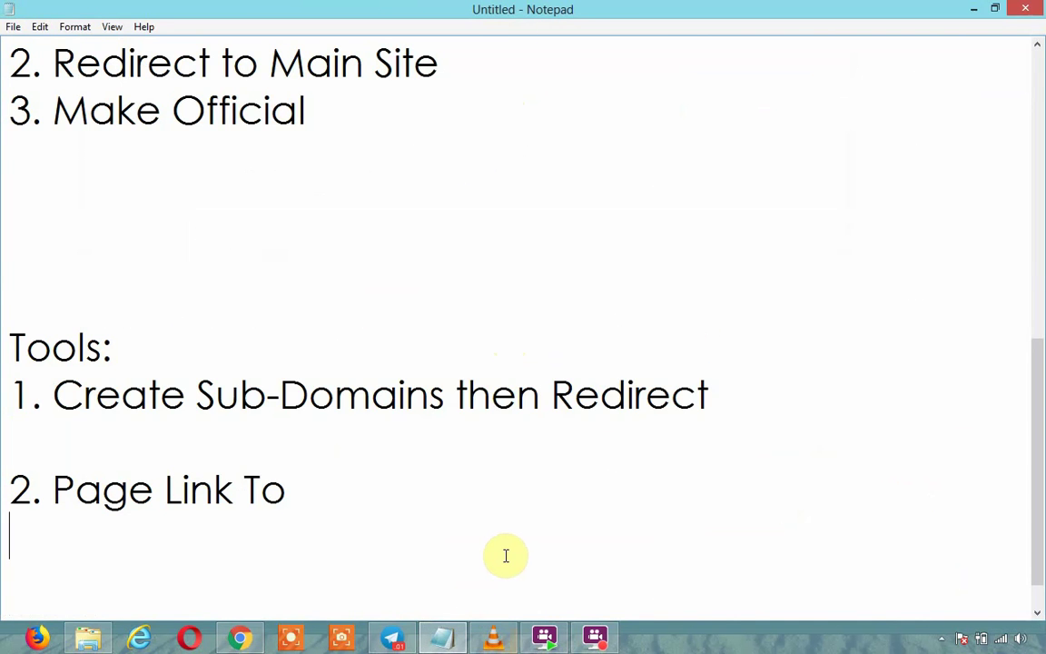
key(Return)
key(Return)
key(Return)
text(pl)
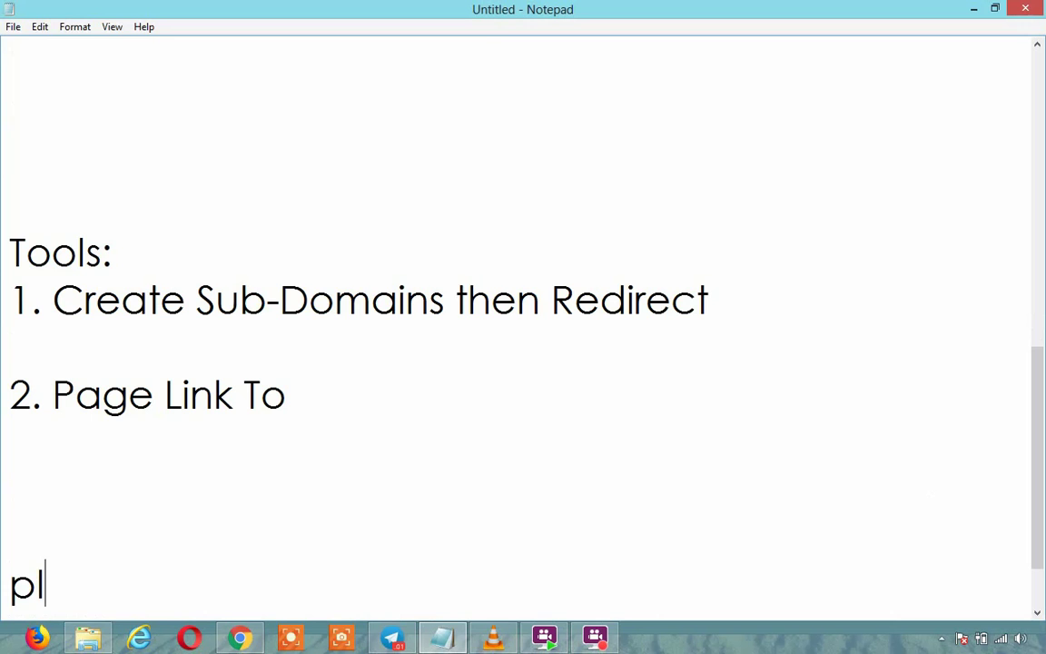
text(ugin)
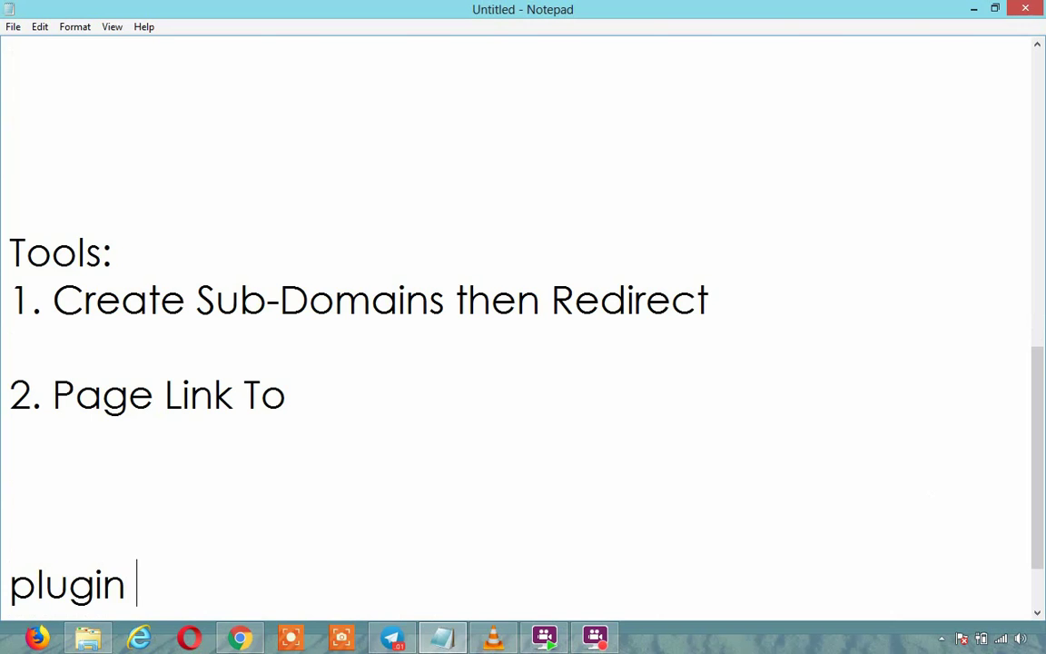
key(Return)
key(Return)
key(Return)
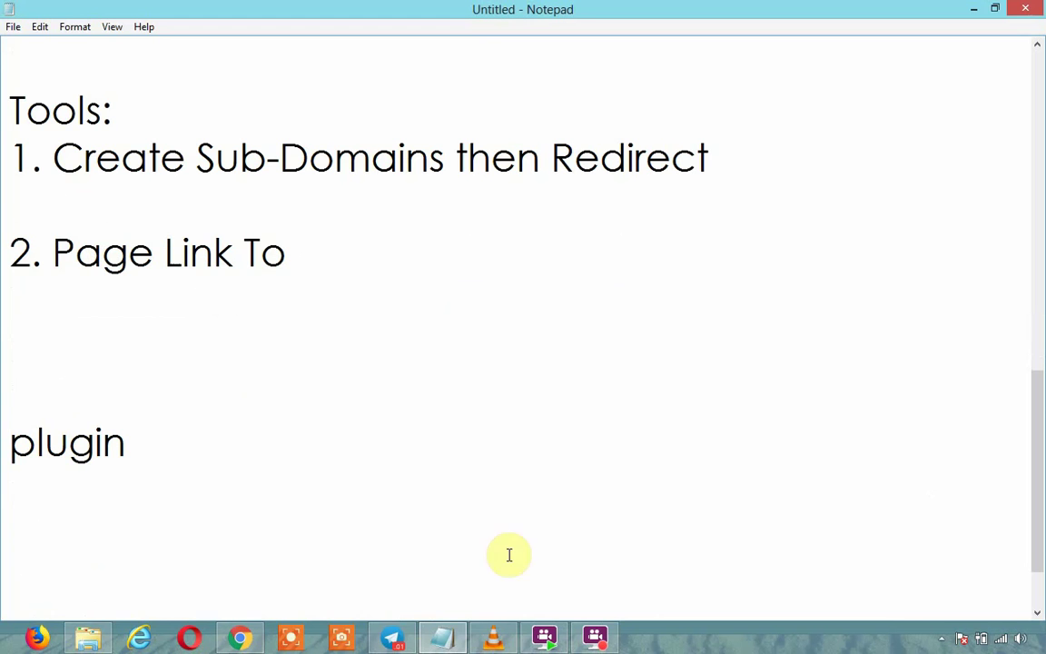
- Log in to the WordPress admin with the pre-filled credentials, and highlight "Page Link To" in the Notepad notes while it loads
click(241, 637)
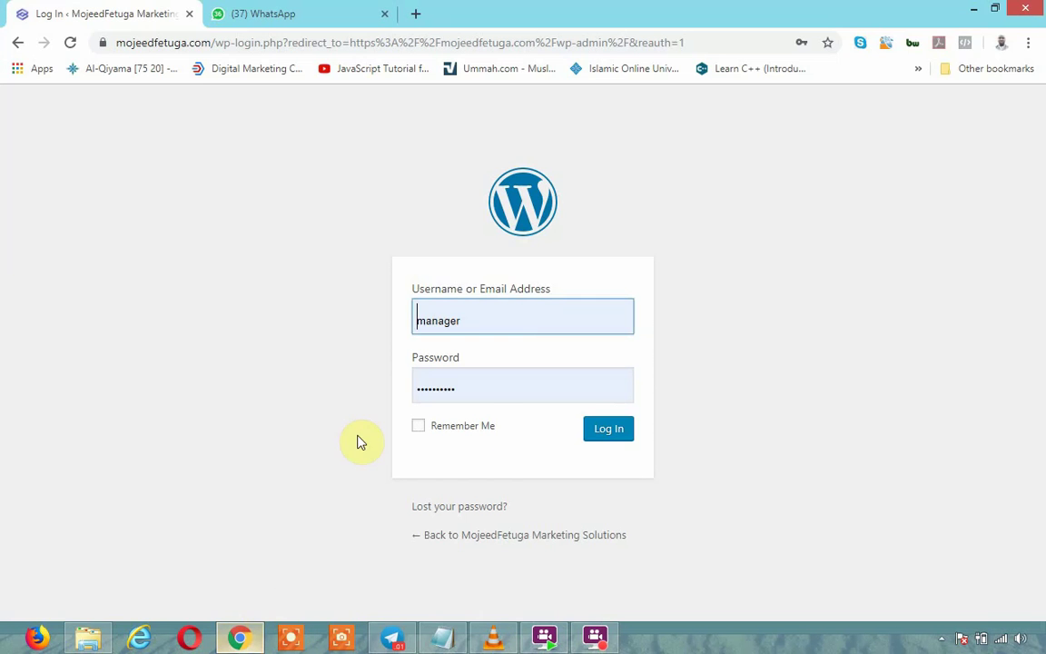
click(615, 438)
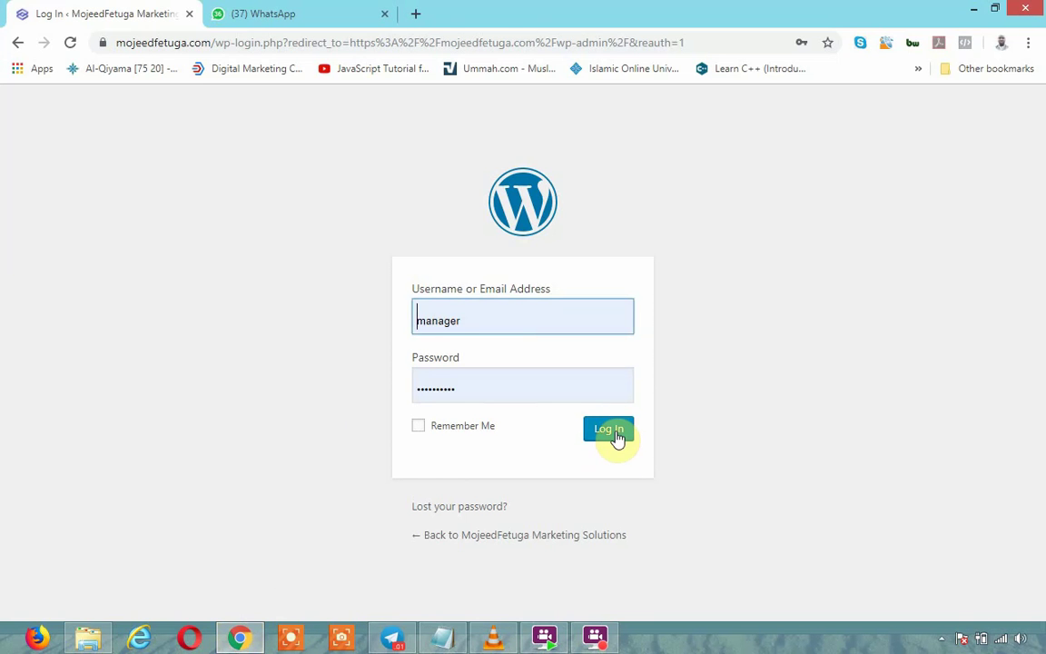
click(438, 641)
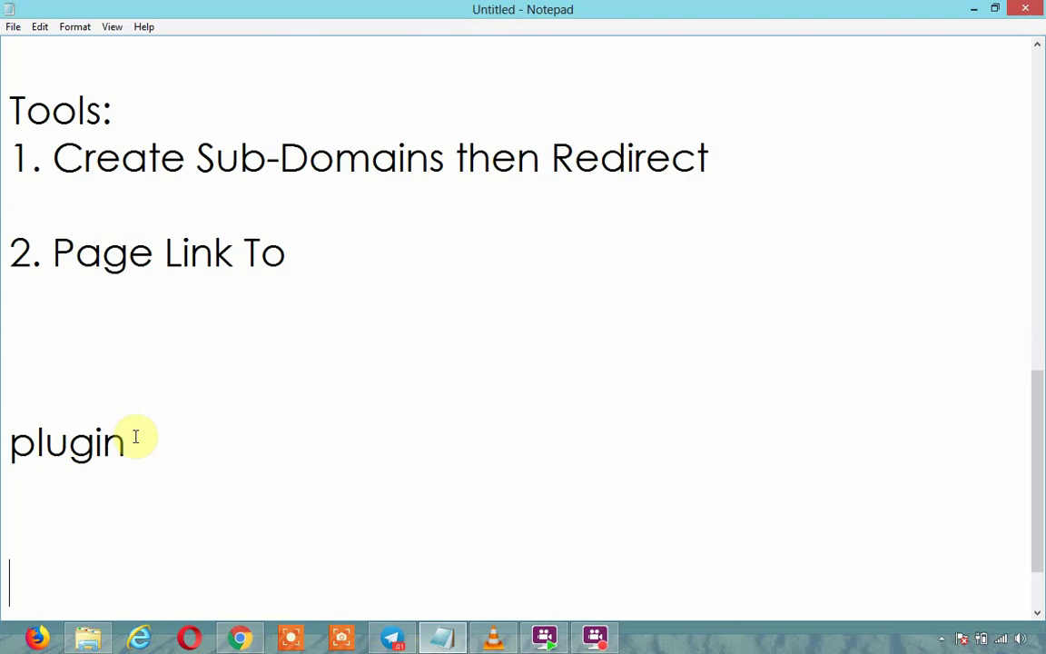
drag(132, 255, 339, 258)
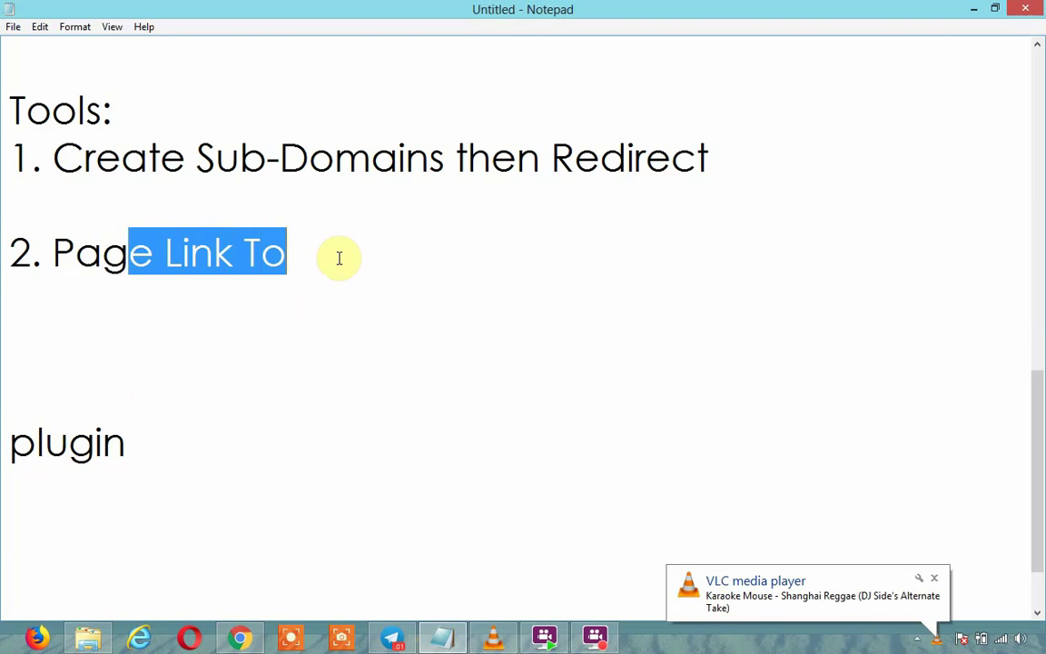
- Switch to Chrome, open the WordPress page for adding plugins, and search the plugin directory for "page link to"
click(240, 639)
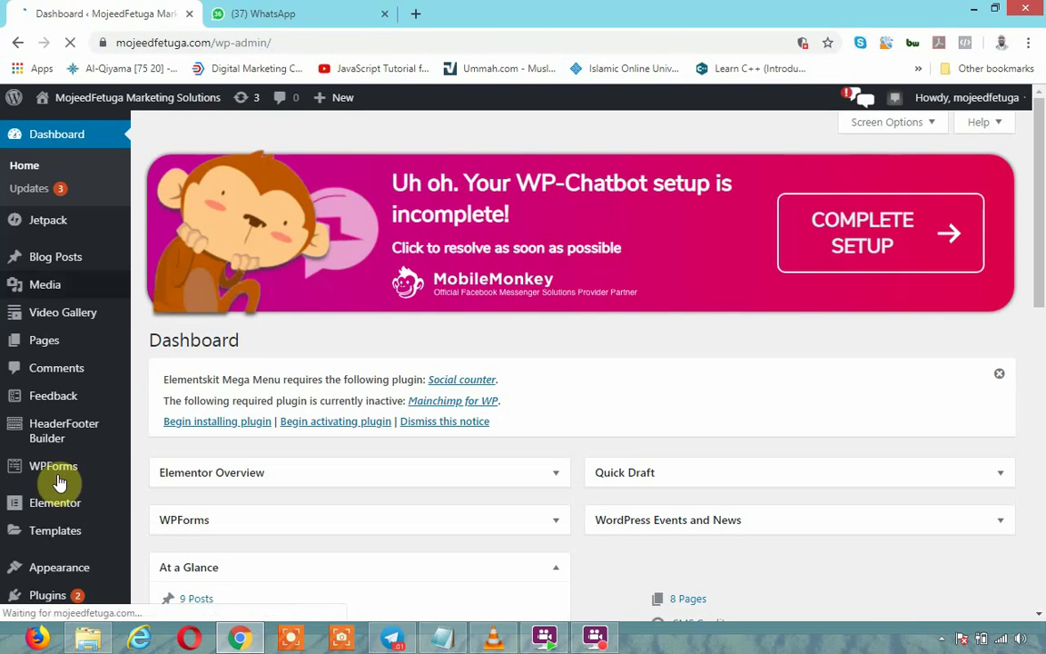
scroll(60, 482, down, 3)
mouse_move(52, 355)
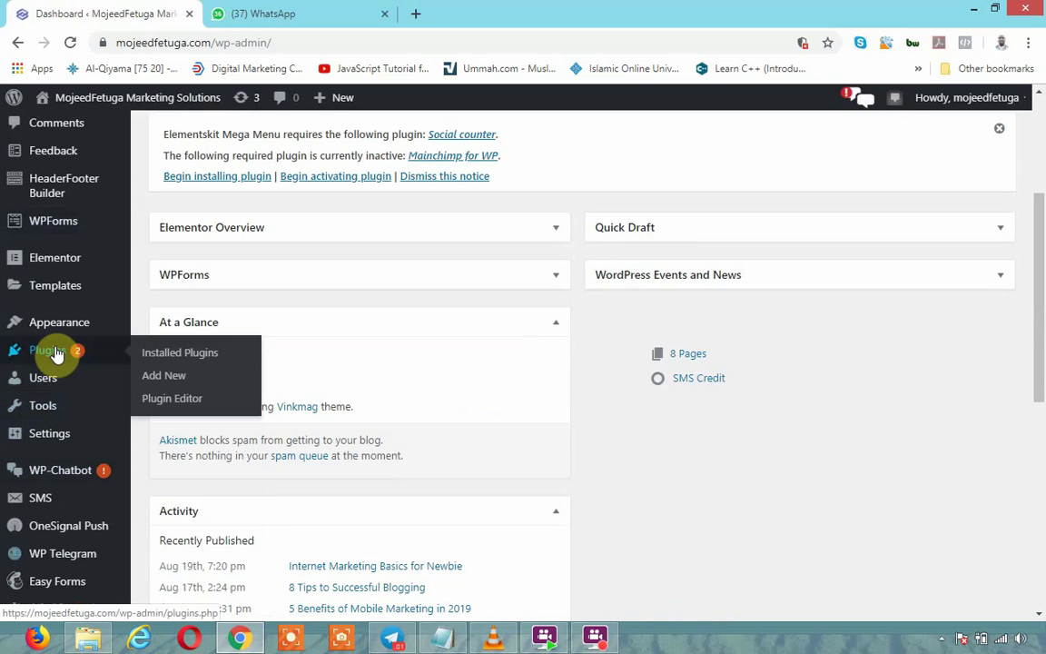
click(165, 376)
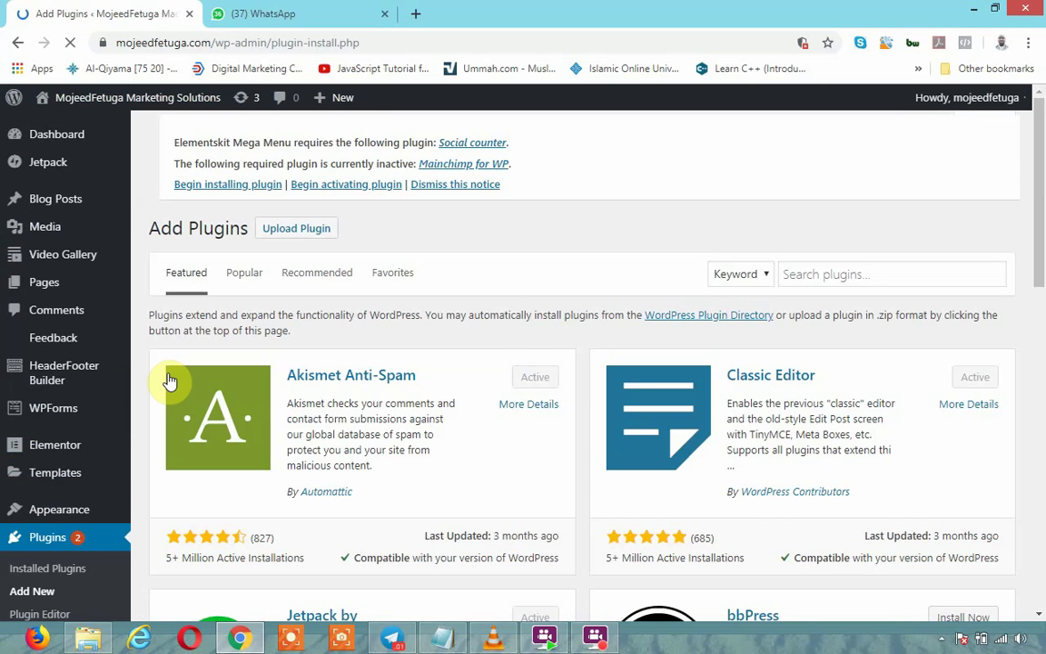
click(835, 278)
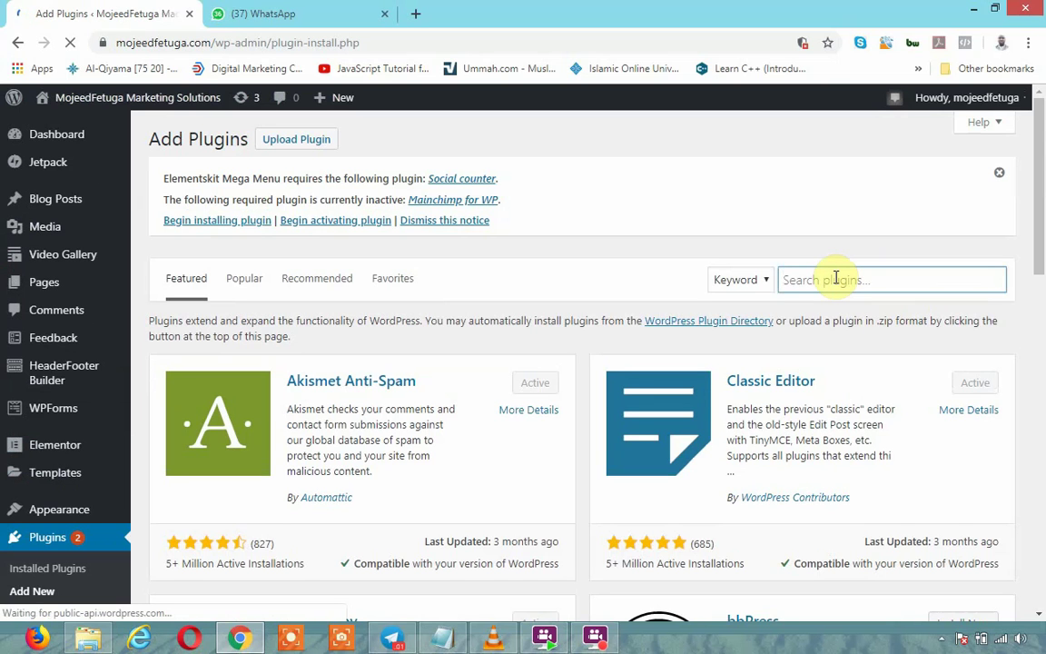
text(page )
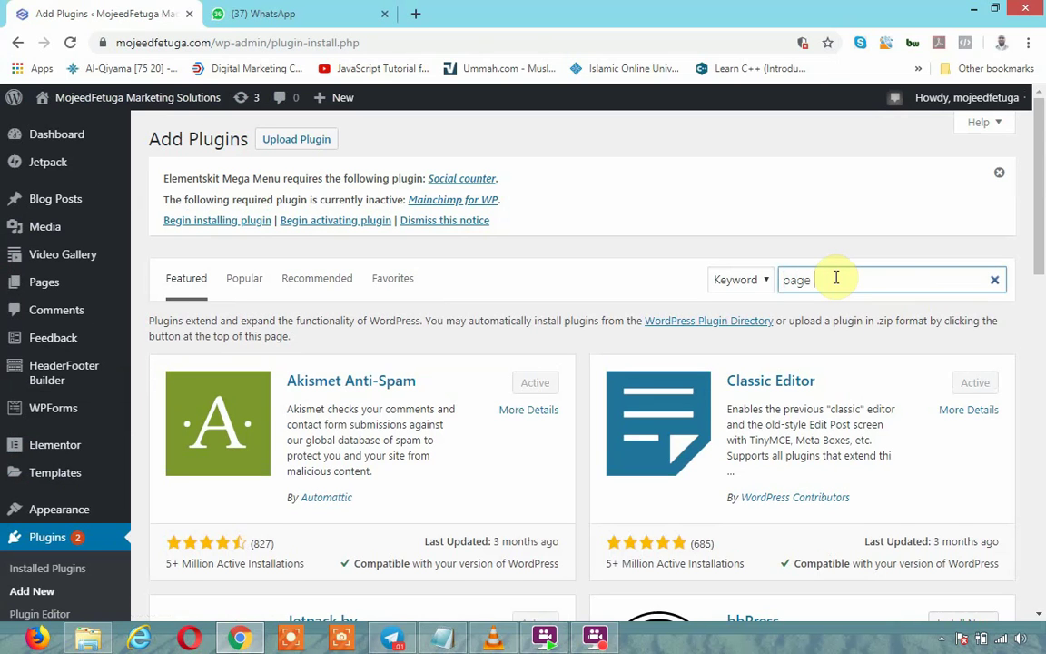
text(link to)
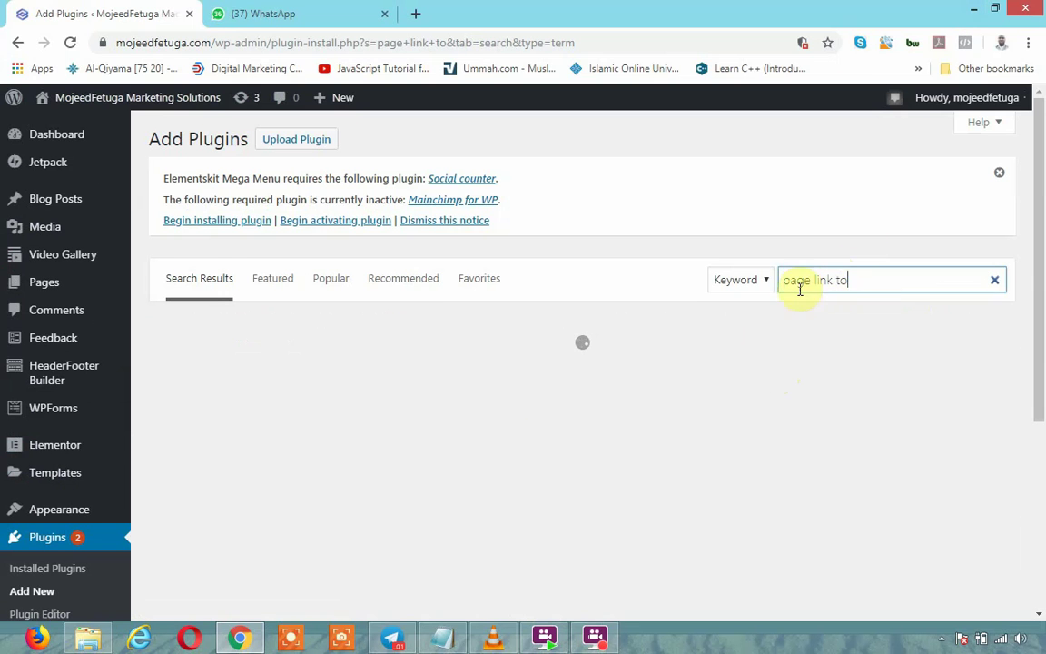
- Switch to Notepad, highlight the second tool's name, compare it with the Chrome search results, and correct it to "Page Links To"
click(442, 639)
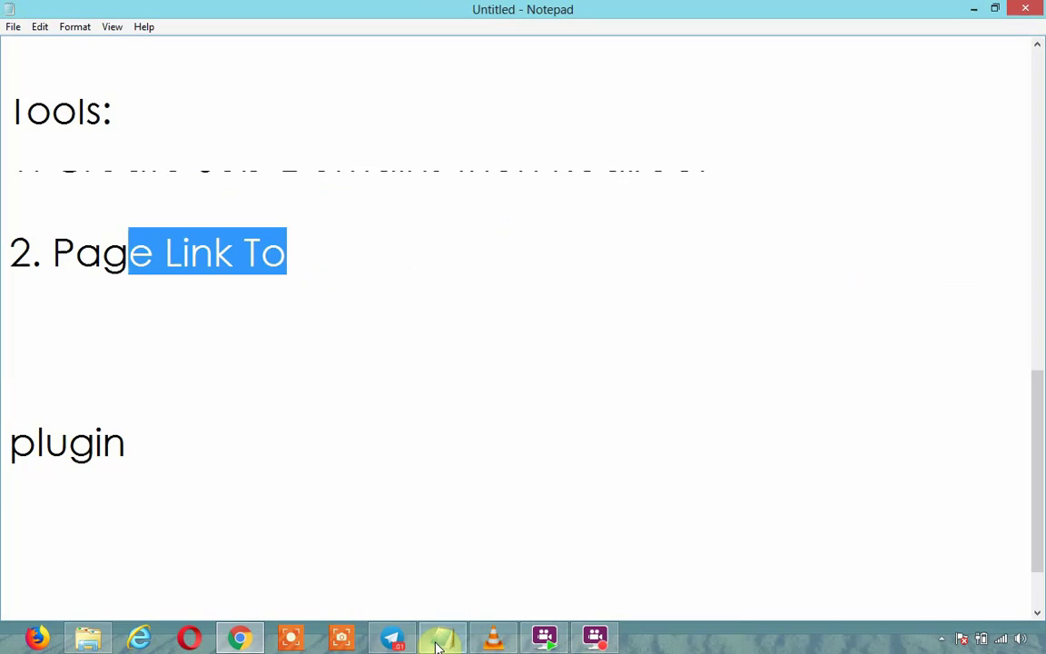
click(56, 252)
drag(56, 252, 331, 270)
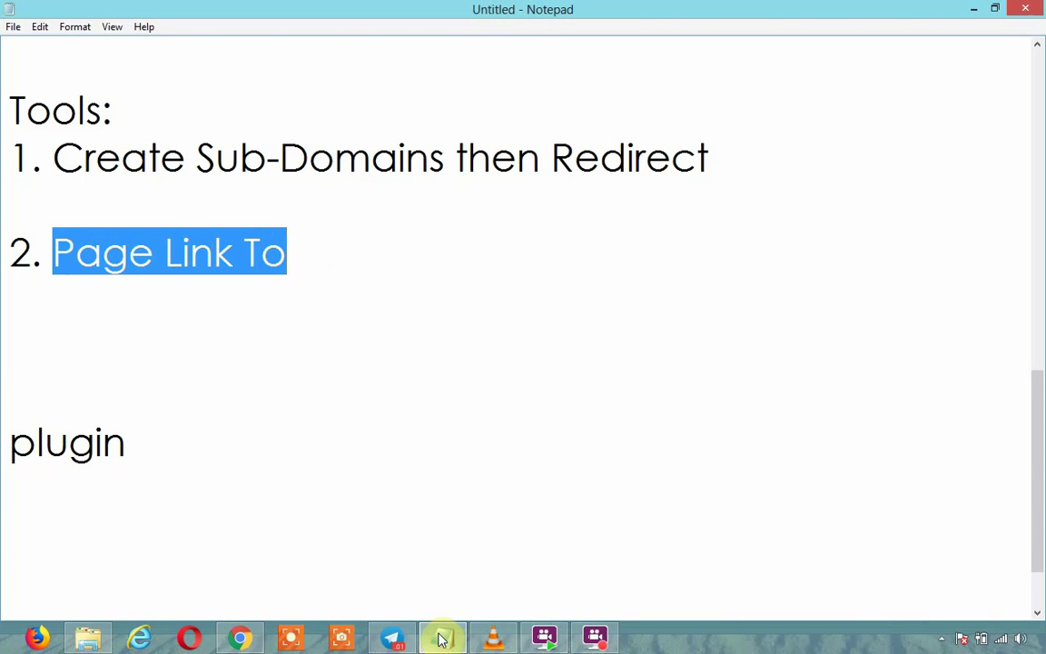
click(239, 638)
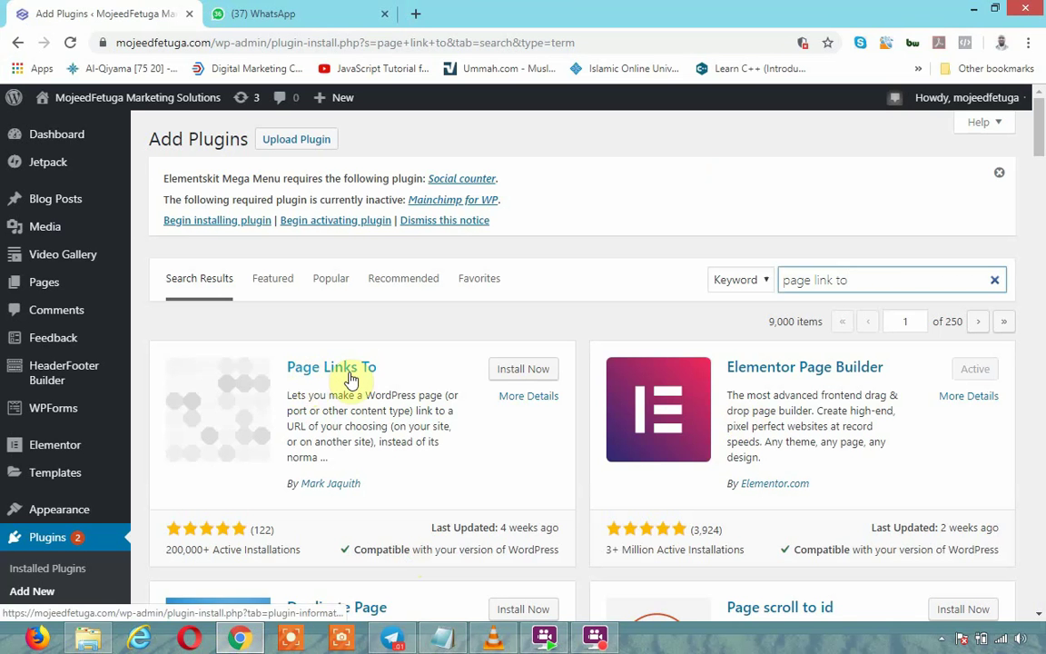
click(442, 638)
click(229, 263)
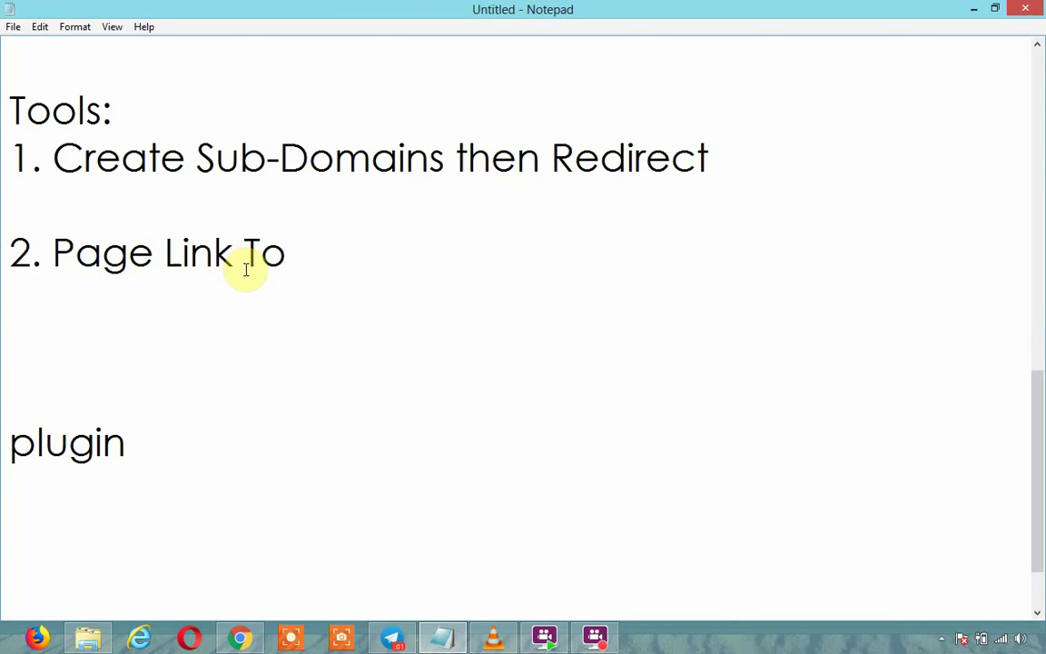
text(s)
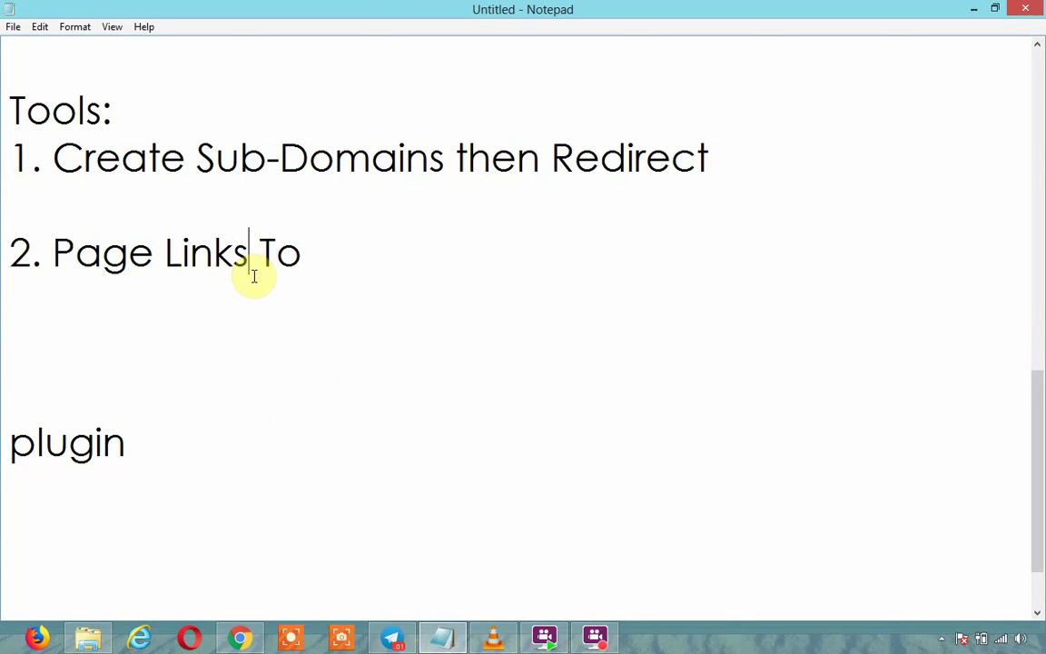
- Switch back to Chrome, then install and activate the Page Links To plugin
click(239, 638)
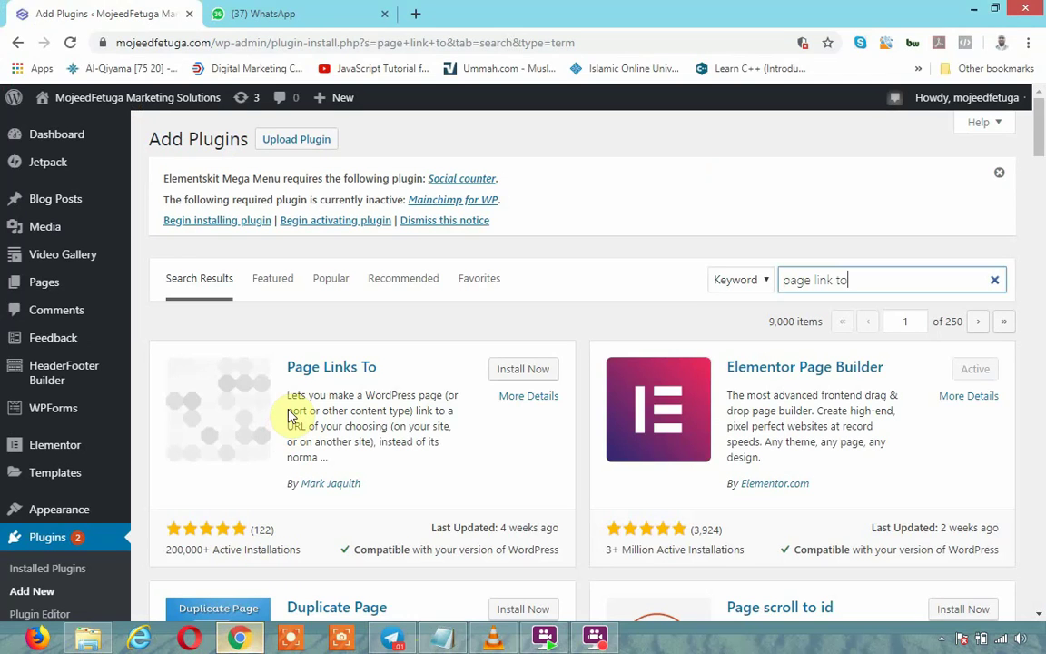
click(536, 371)
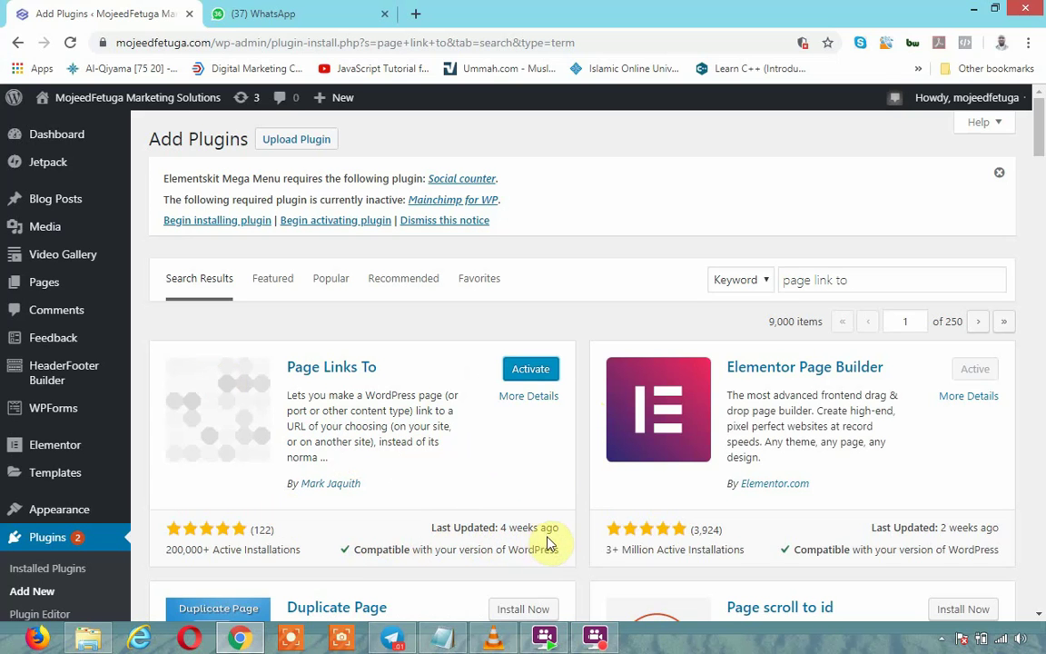
click(535, 368)
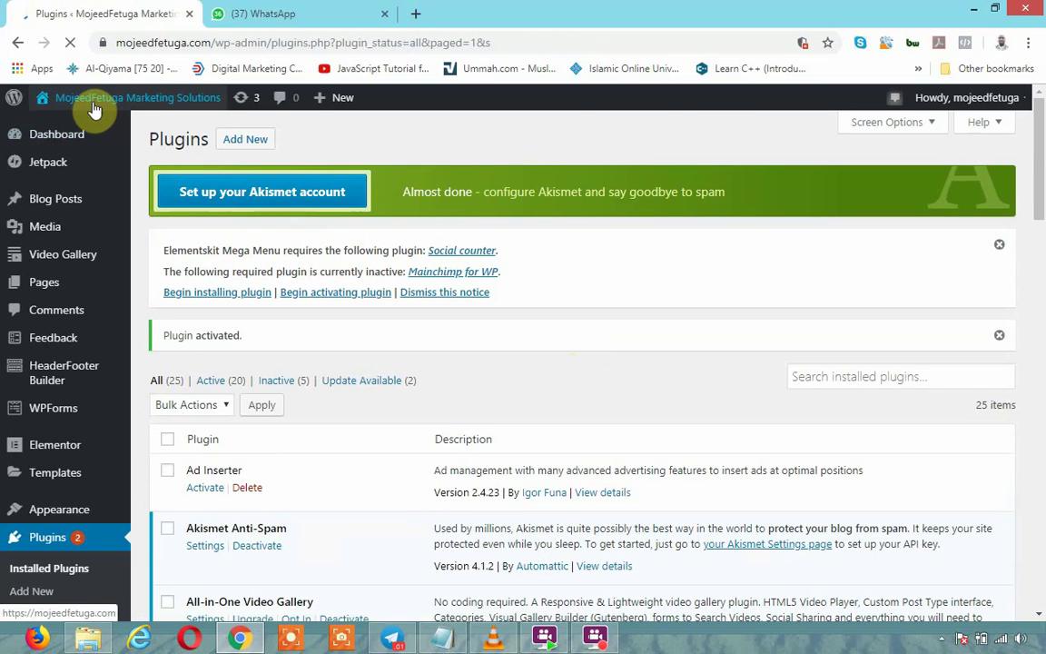
- Open the live site in a new browser tab and view its home page
mouse_move(91, 106)
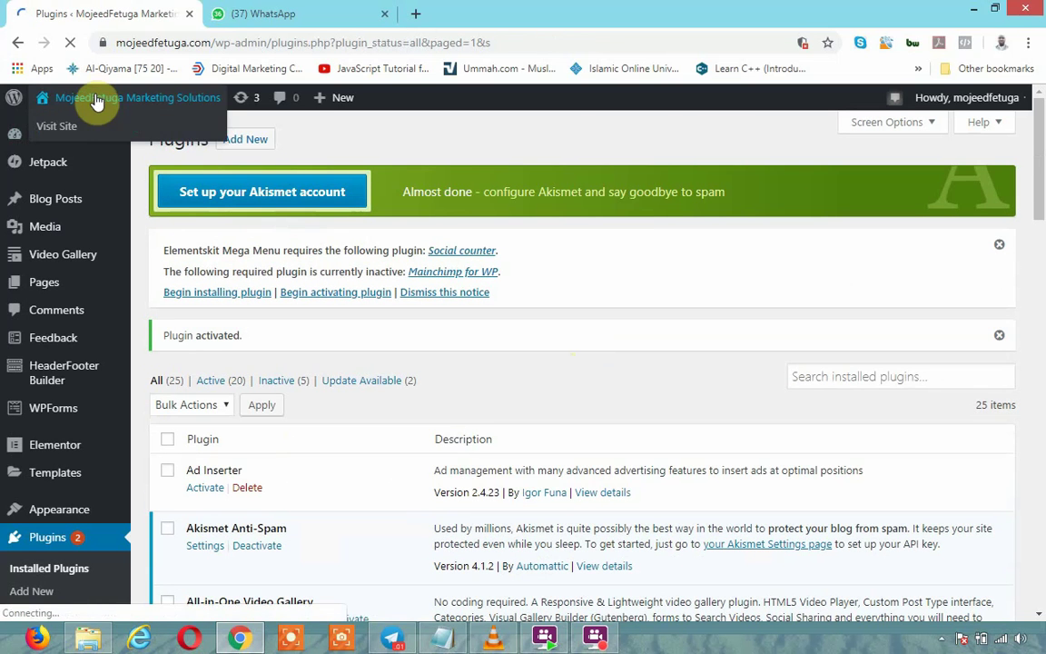
right_click(65, 127)
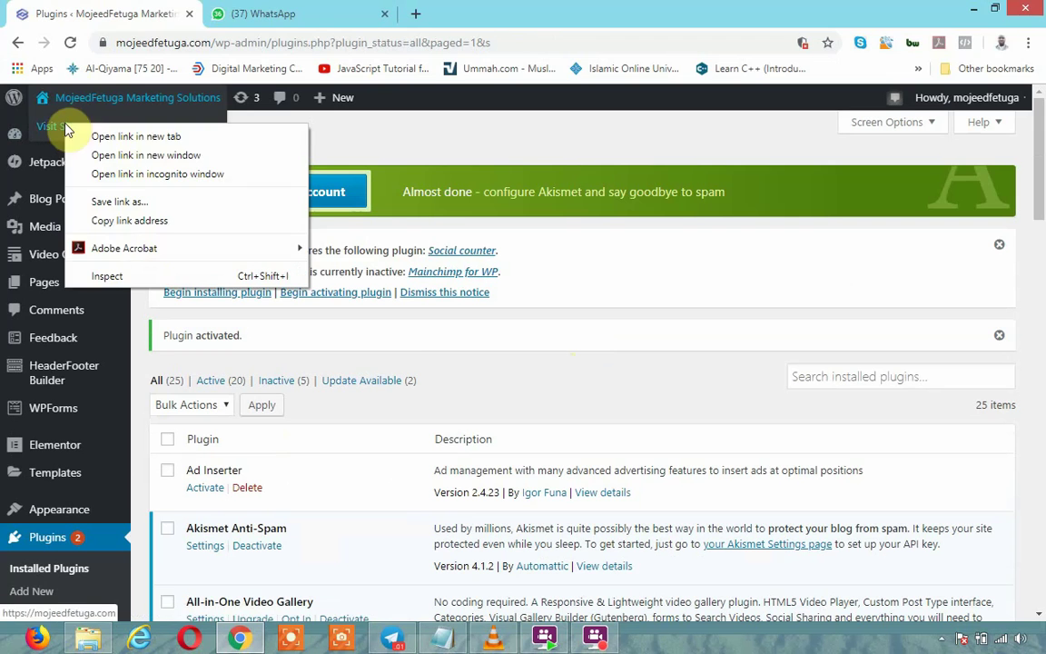
click(113, 138)
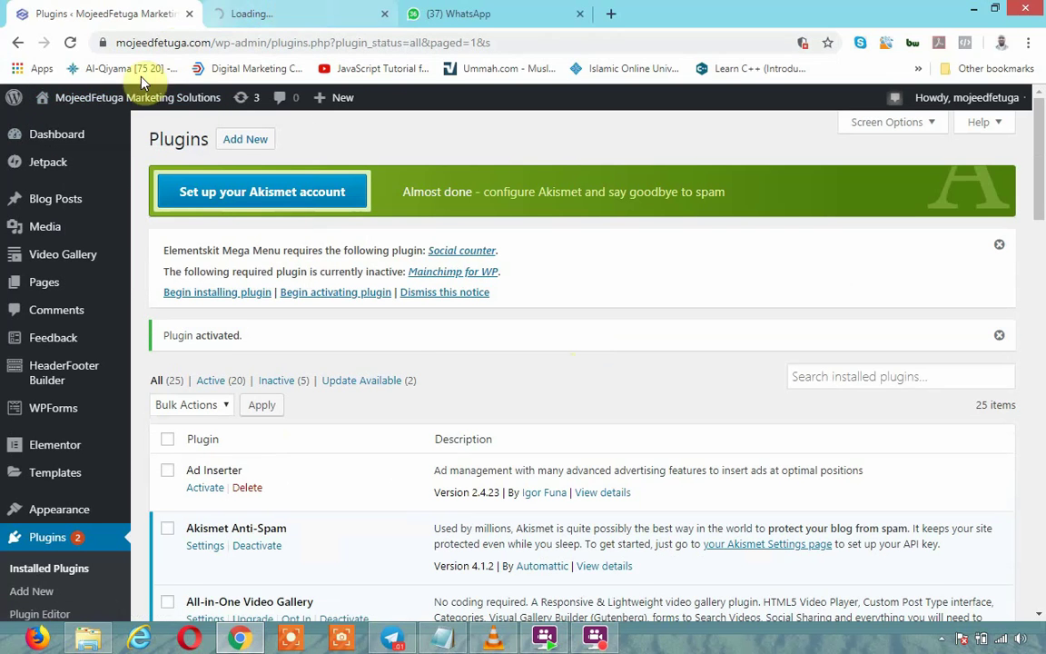
mouse_move(70, 103)
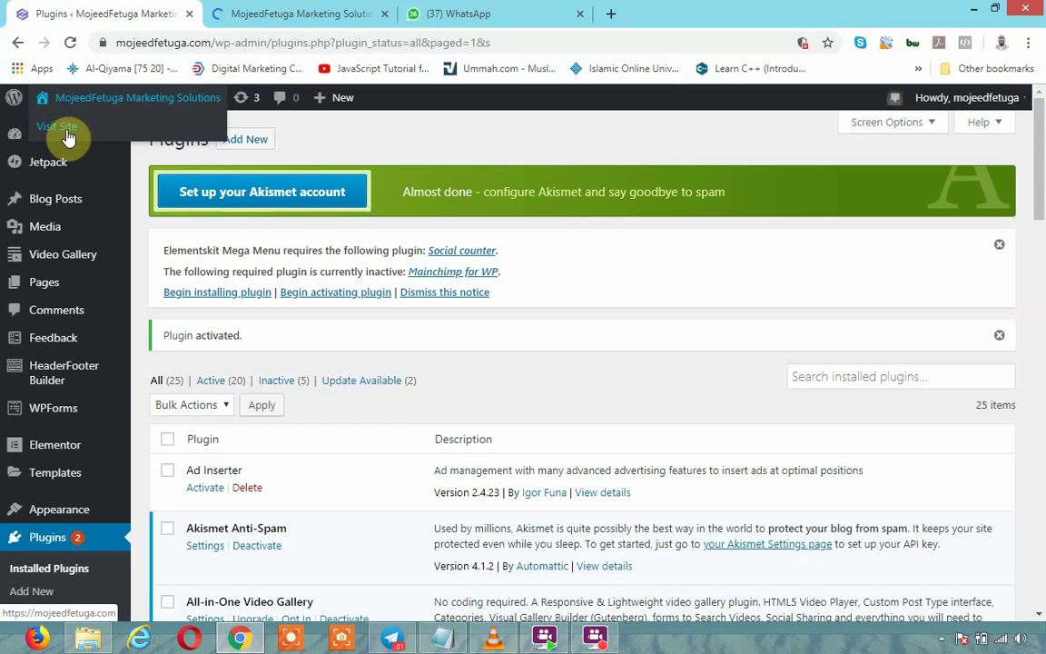
click(307, 13)
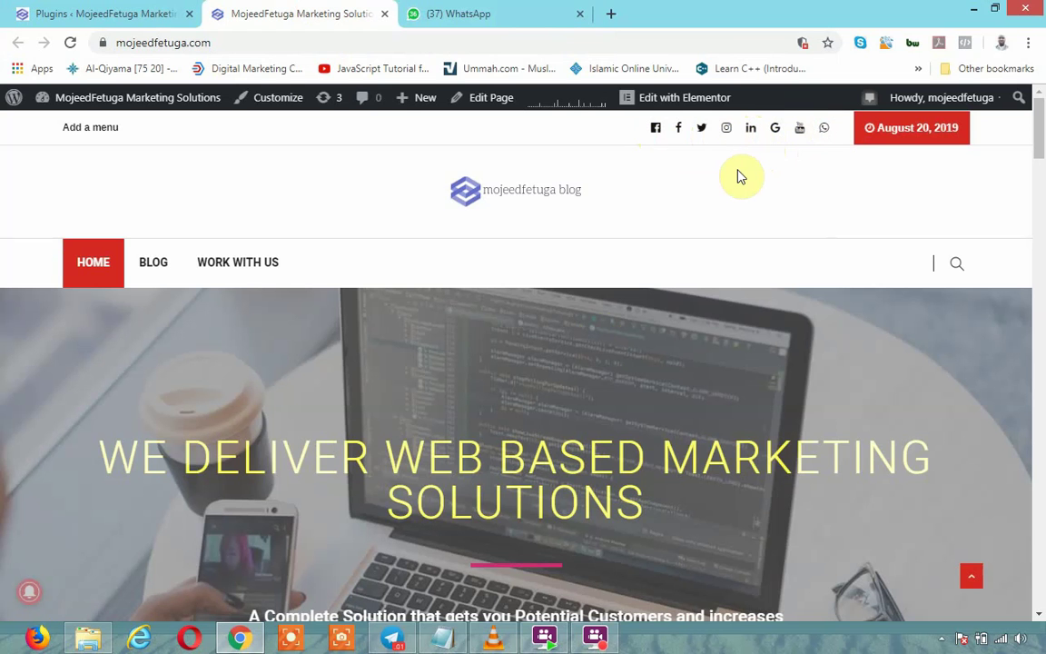
- Return to the WordPress admin and create a new page titled "facebook"
click(159, 14)
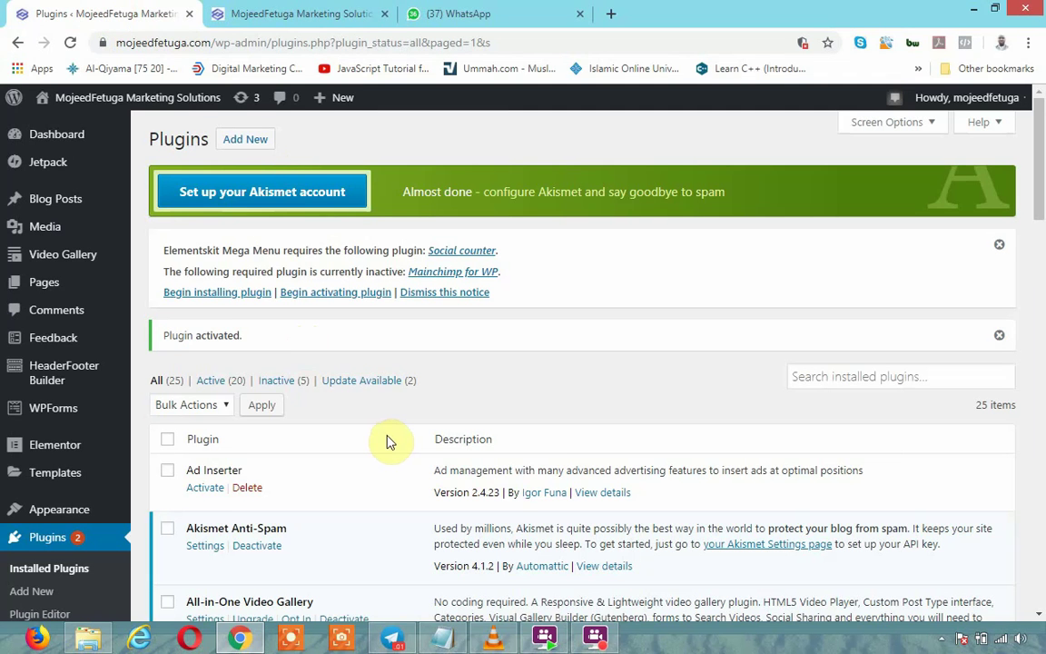
scroll(386, 443, down, 3)
mouse_move(84, 320)
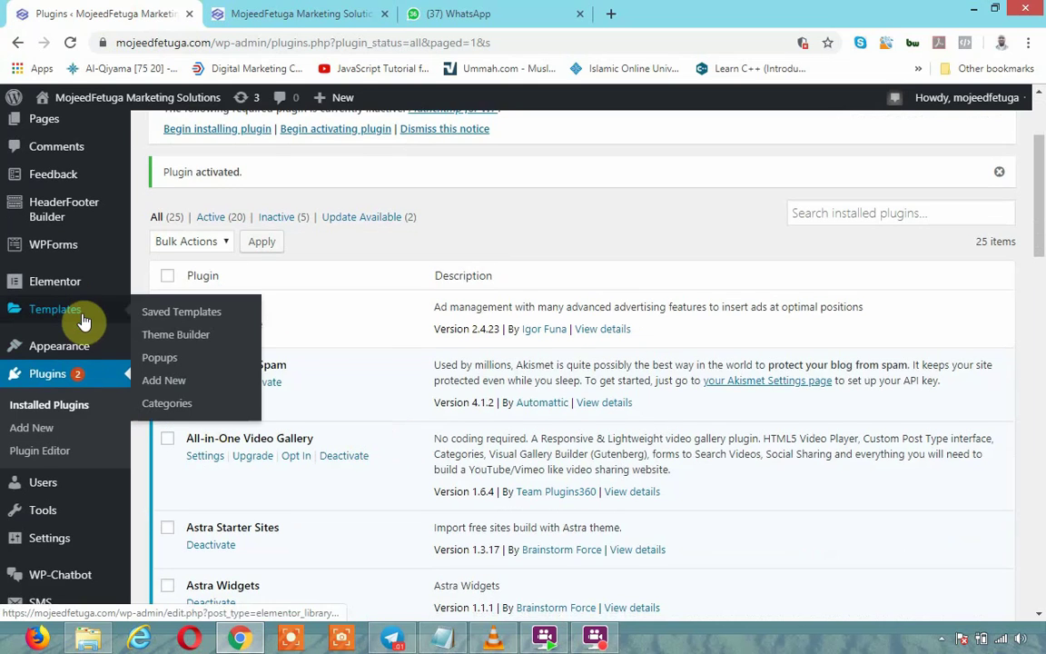
scroll(84, 320, up, 3)
mouse_move(48, 289)
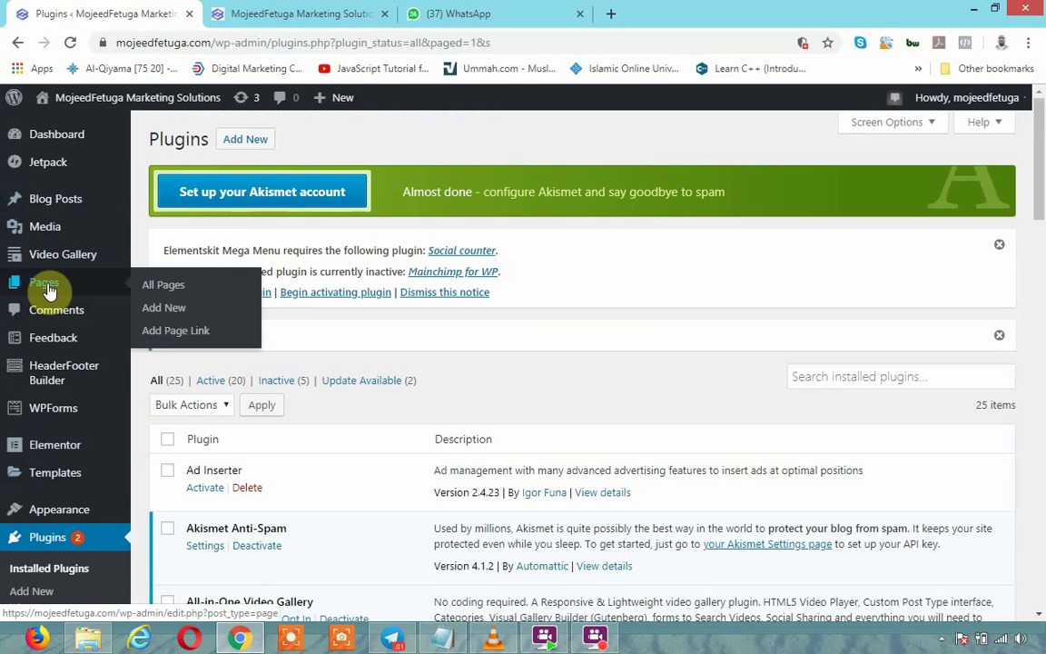
click(165, 314)
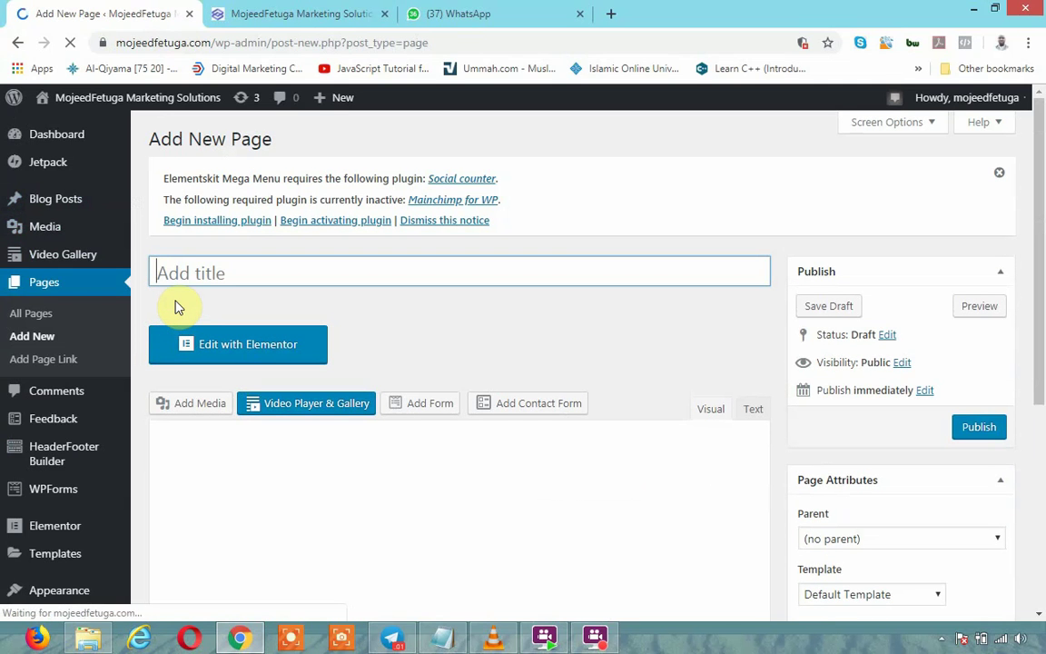
text(face)
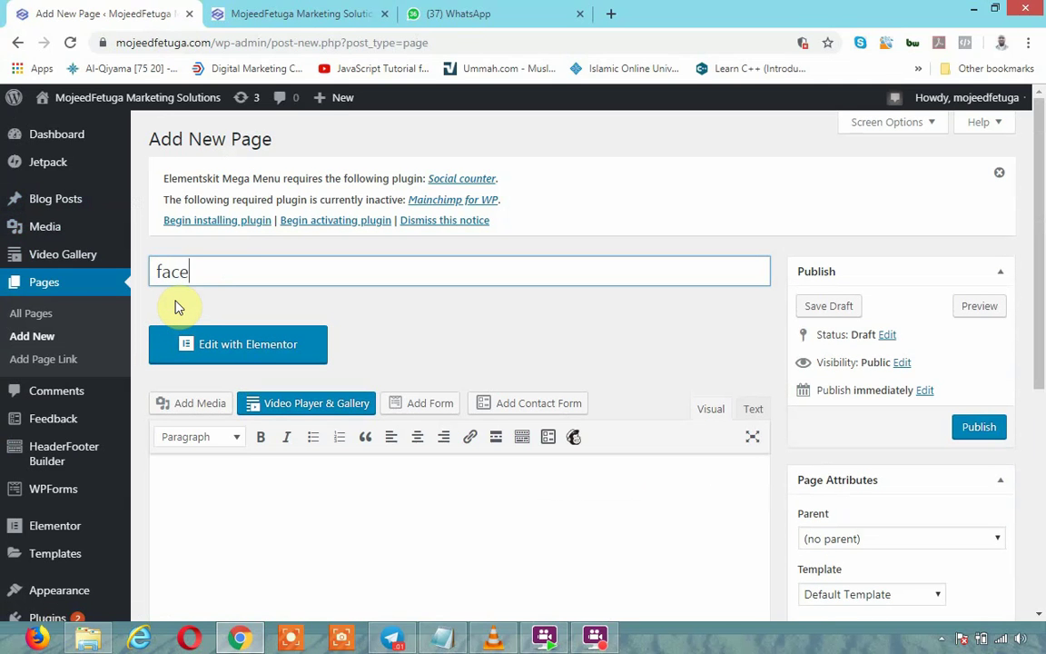
text(book)
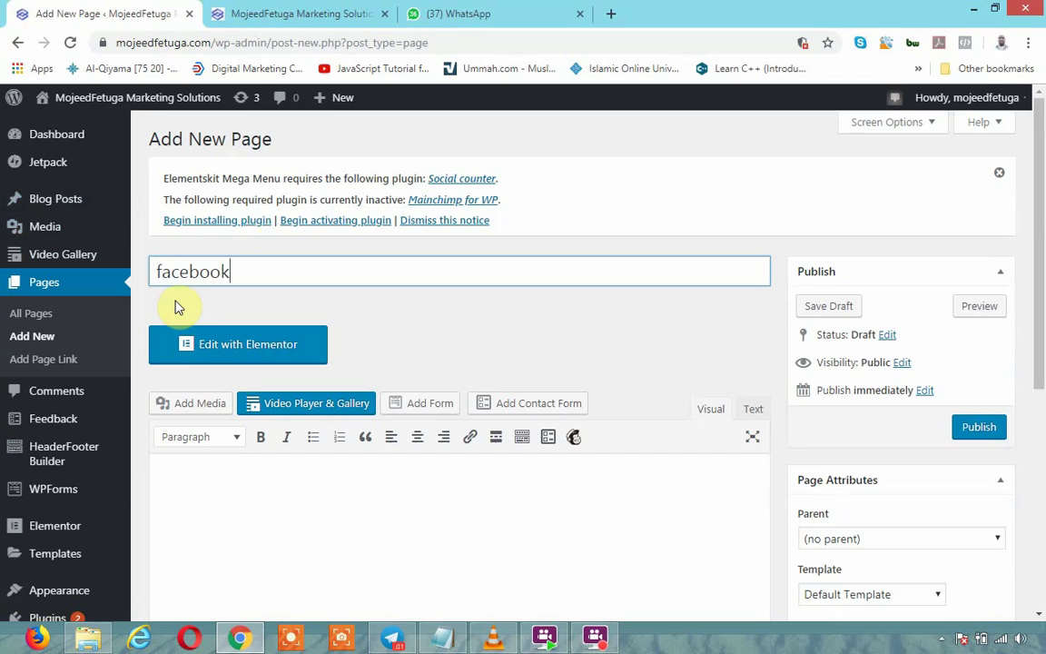
click(536, 290)
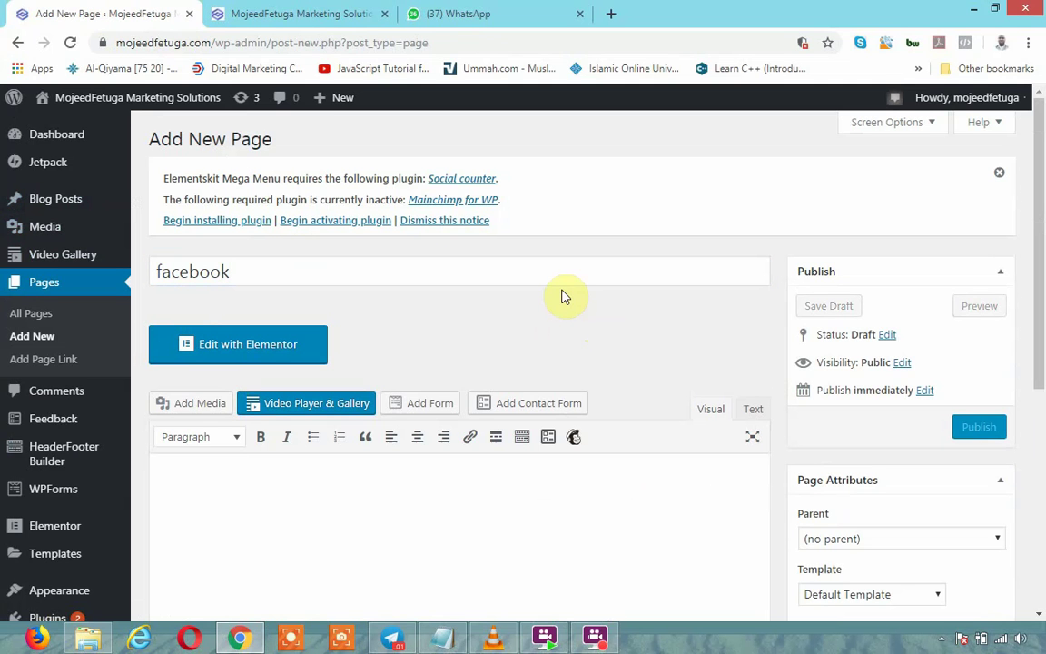
- Set the Page Links To option of the facebook page to point its content to a custom URL
scroll(688, 377, down, 2)
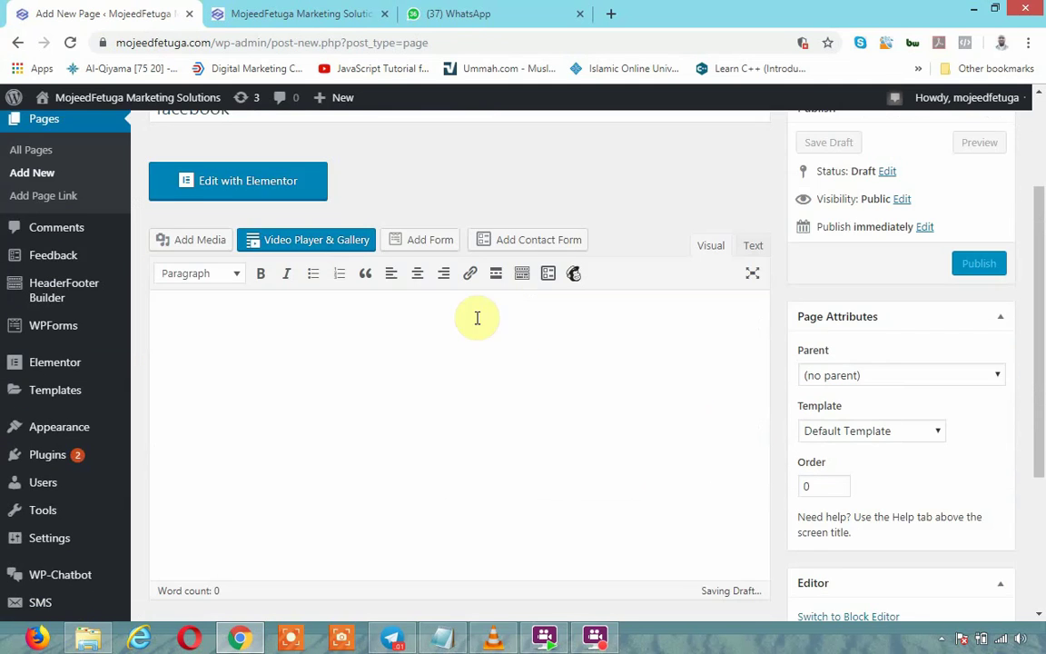
scroll(391, 299, up, 1)
scroll(445, 486, down, 2)
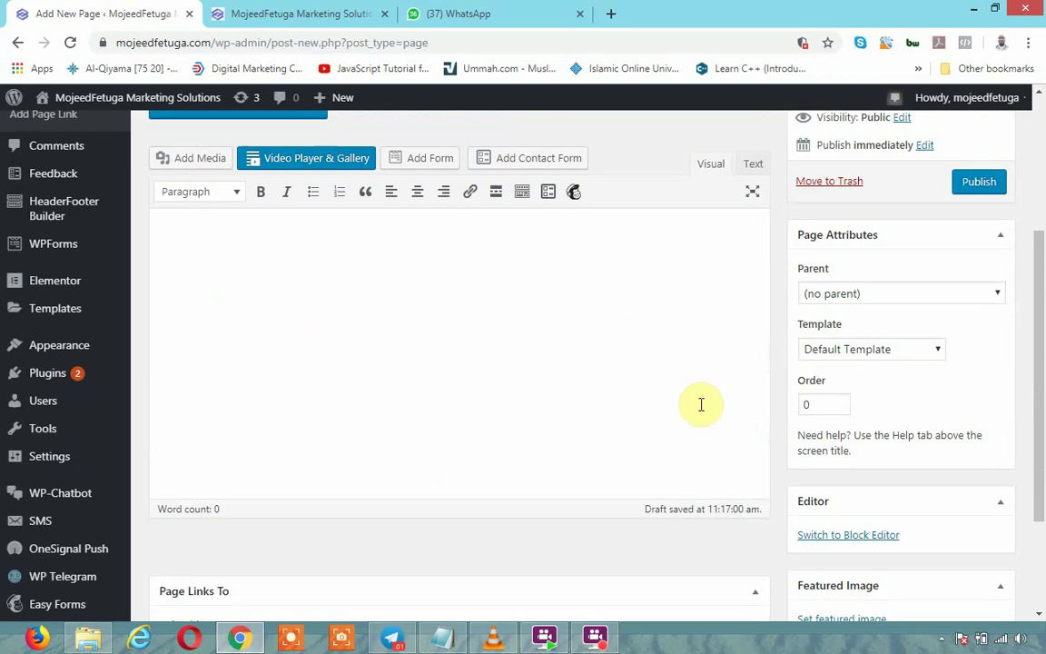
scroll(799, 354, down, 1)
scroll(800, 382, down, 1)
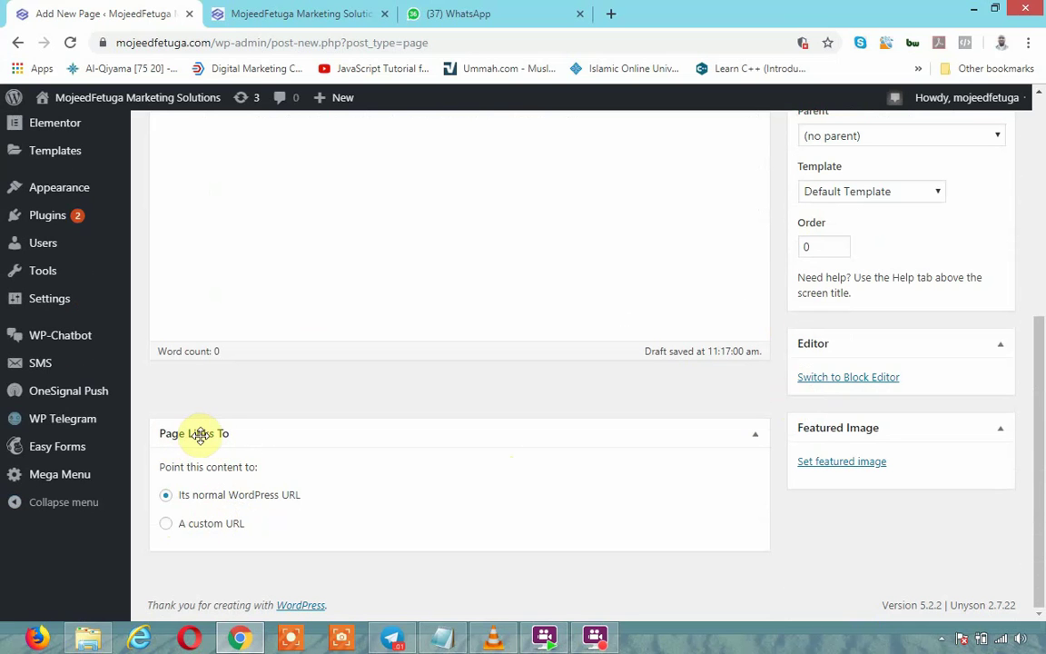
click(167, 525)
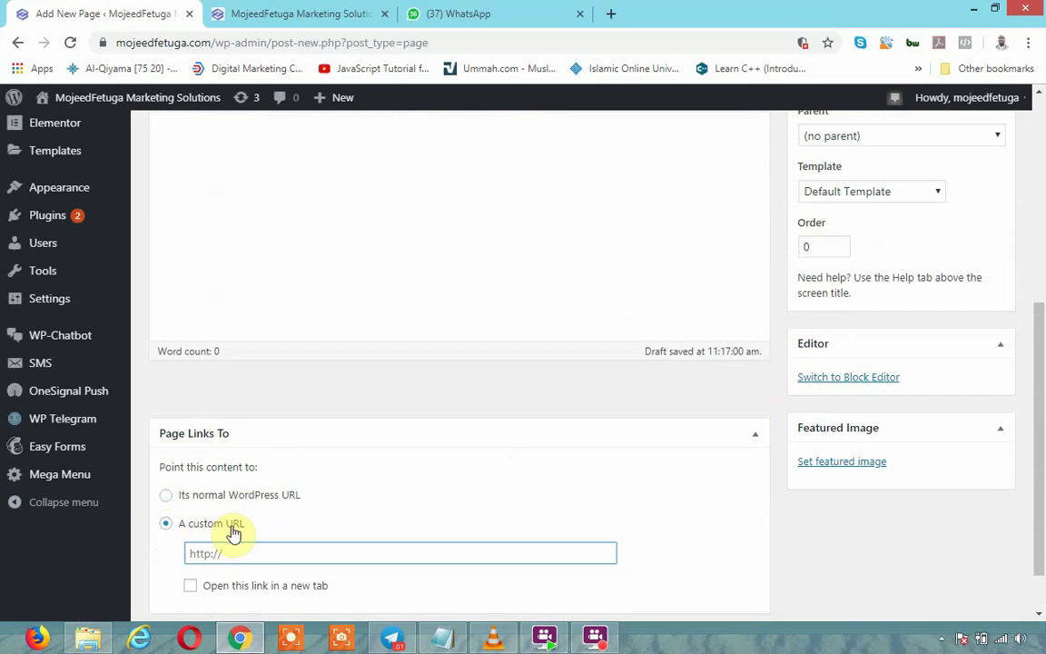
- Review the page's permalink, dismiss the WhatsApp notification, and place the cursor in the empty custom URL field
scroll(681, 364, up, 4)
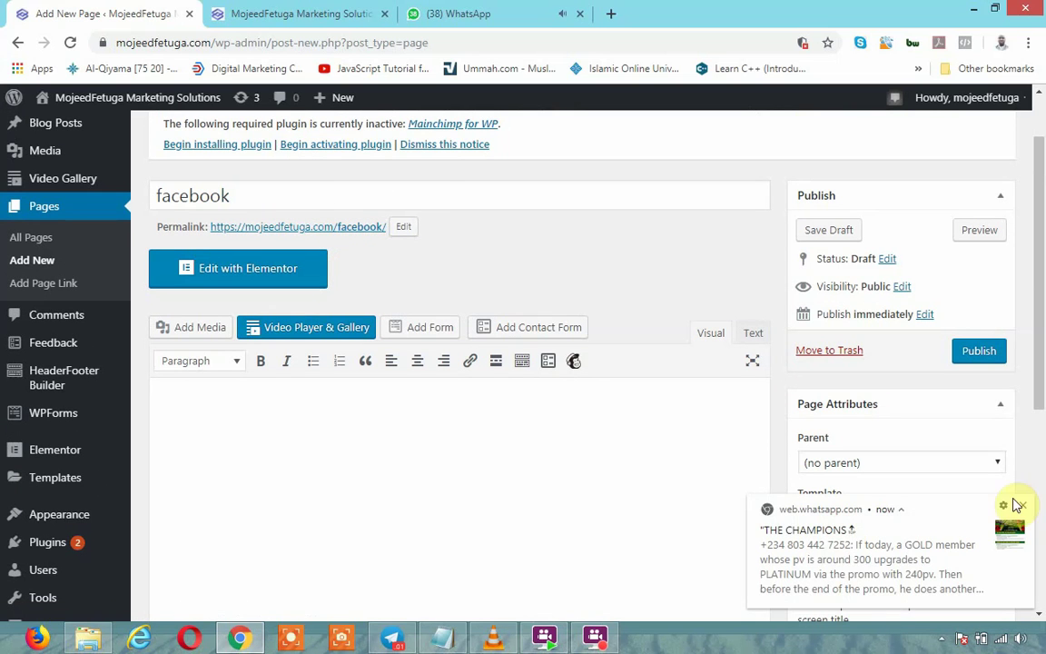
click(1024, 508)
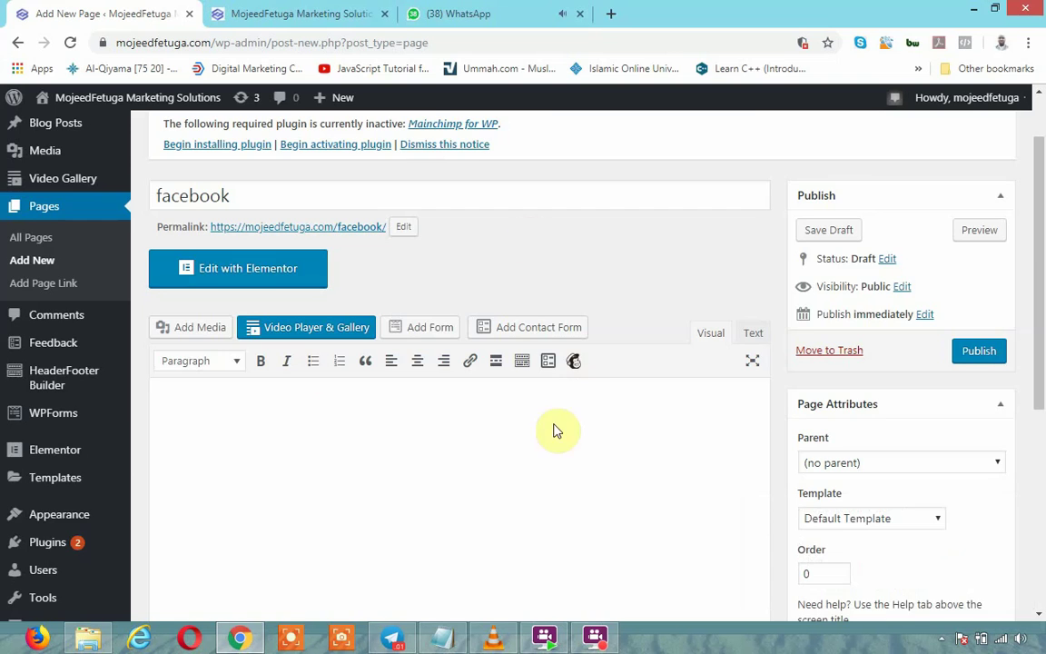
scroll(482, 438, down, 4)
click(238, 491)
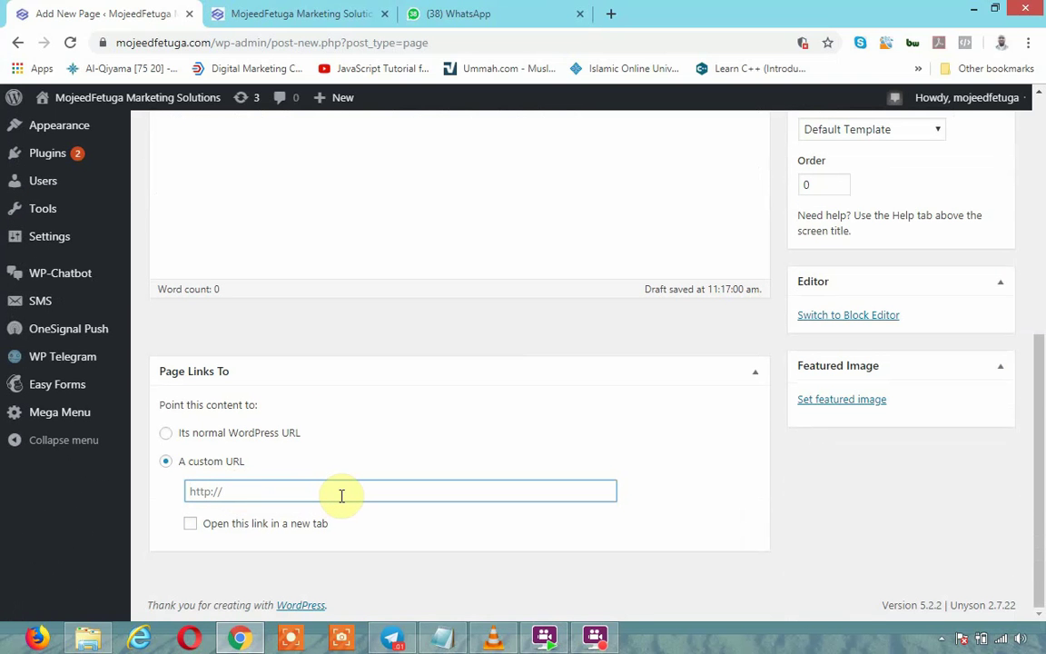
- Copy the address of the Facebook link in the live site's header
click(301, 13)
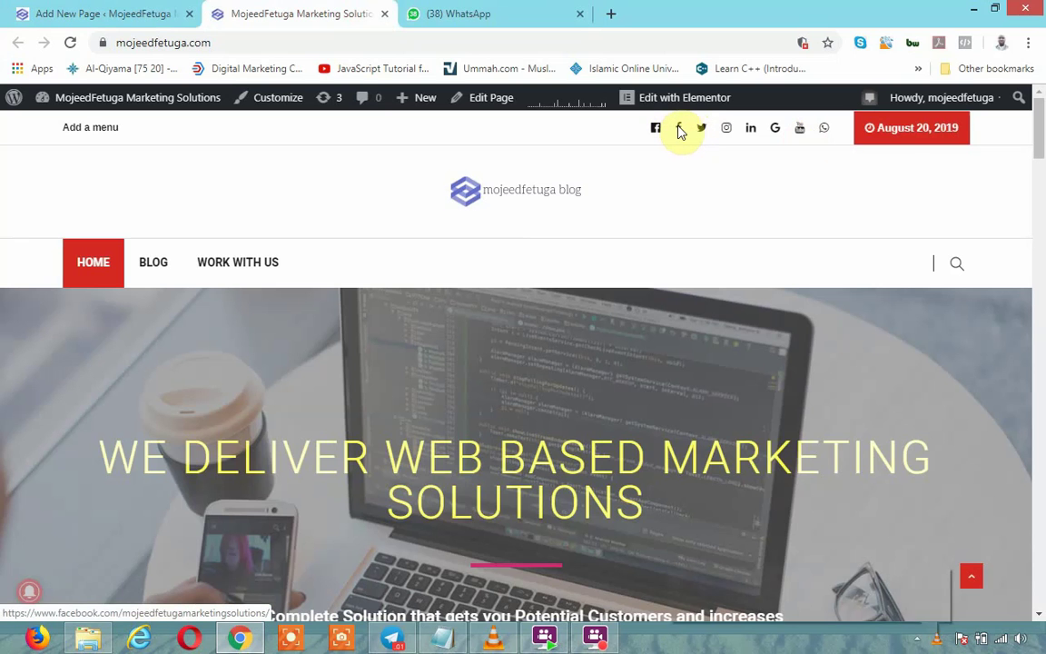
right_click(680, 132)
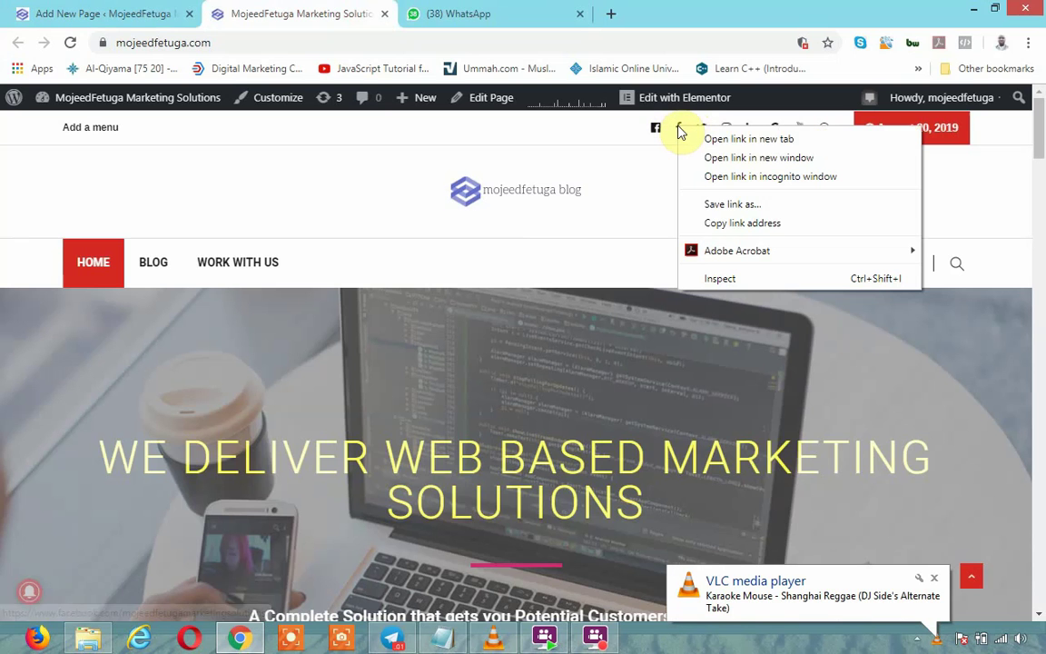
click(709, 227)
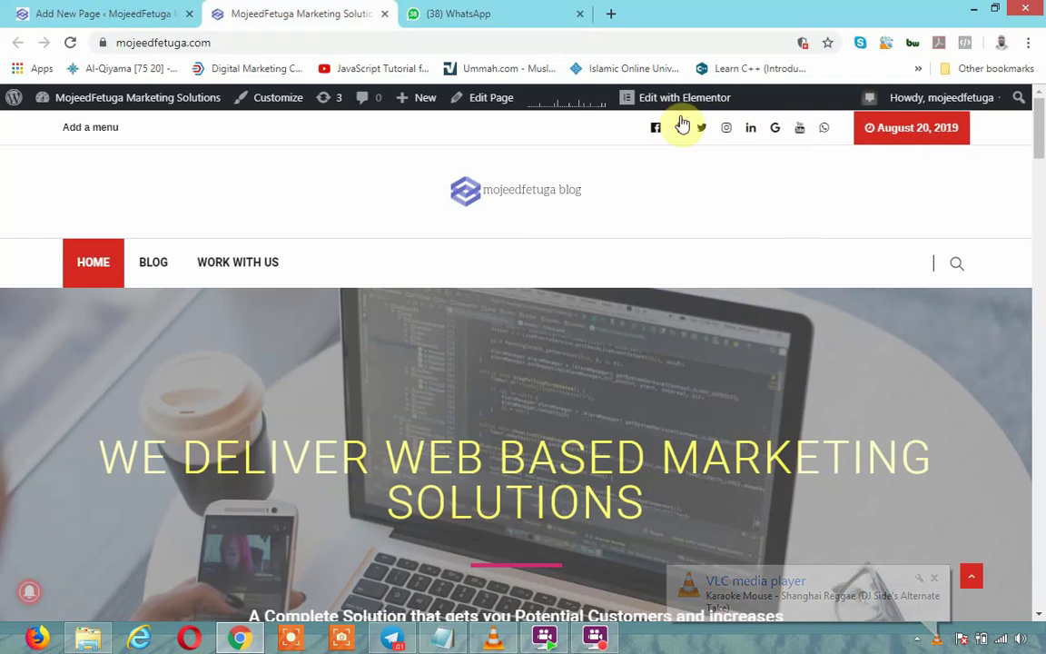
- Open a new browser tab and enter facebook.com/ as the address without loading it
click(611, 15)
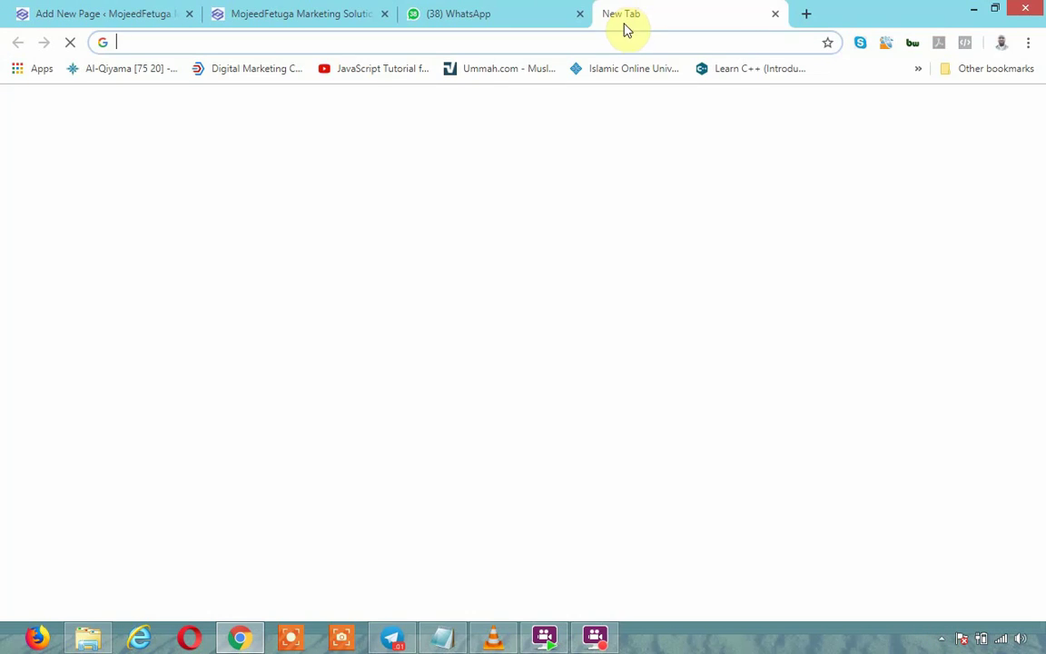
text(face)
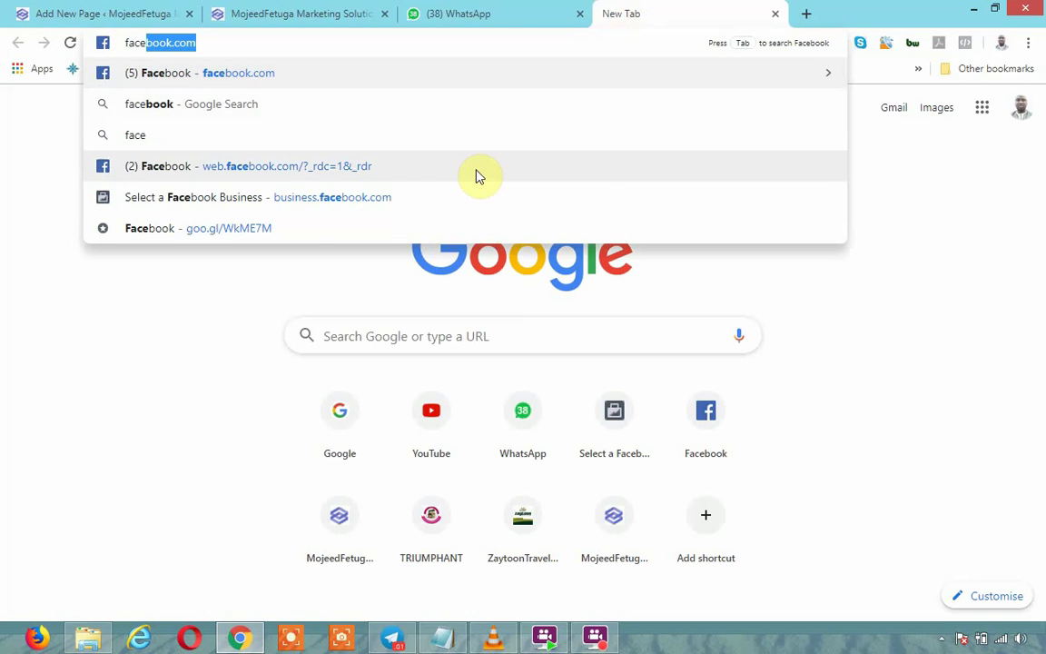
text(book.com/)
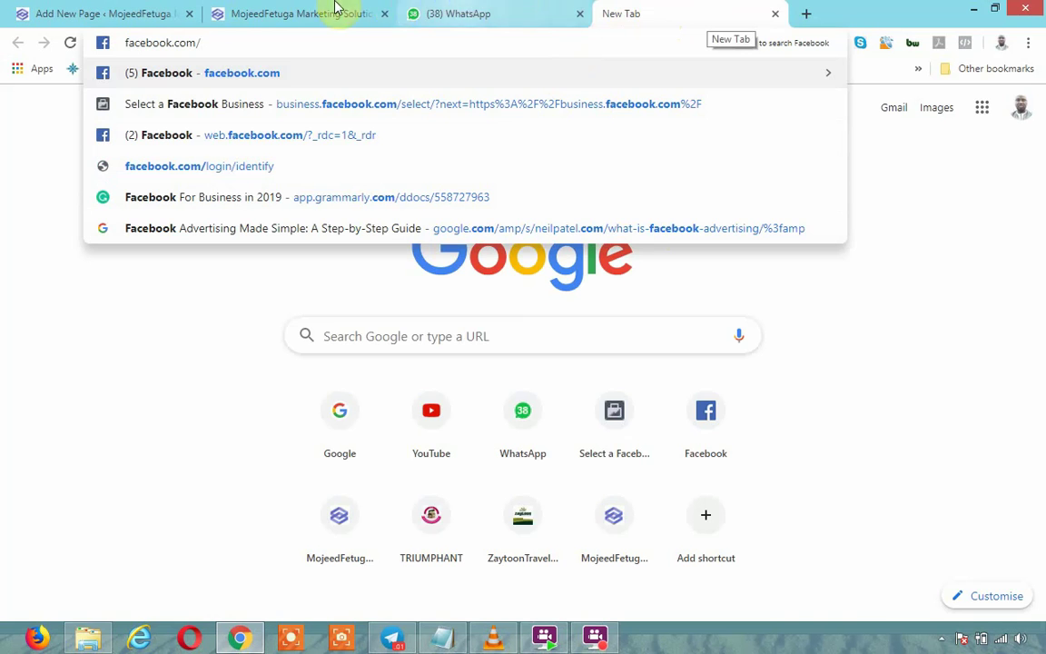
- Copy the Facebook link's address from the live site's header and paste it as the facebook page's custom URL
click(304, 12)
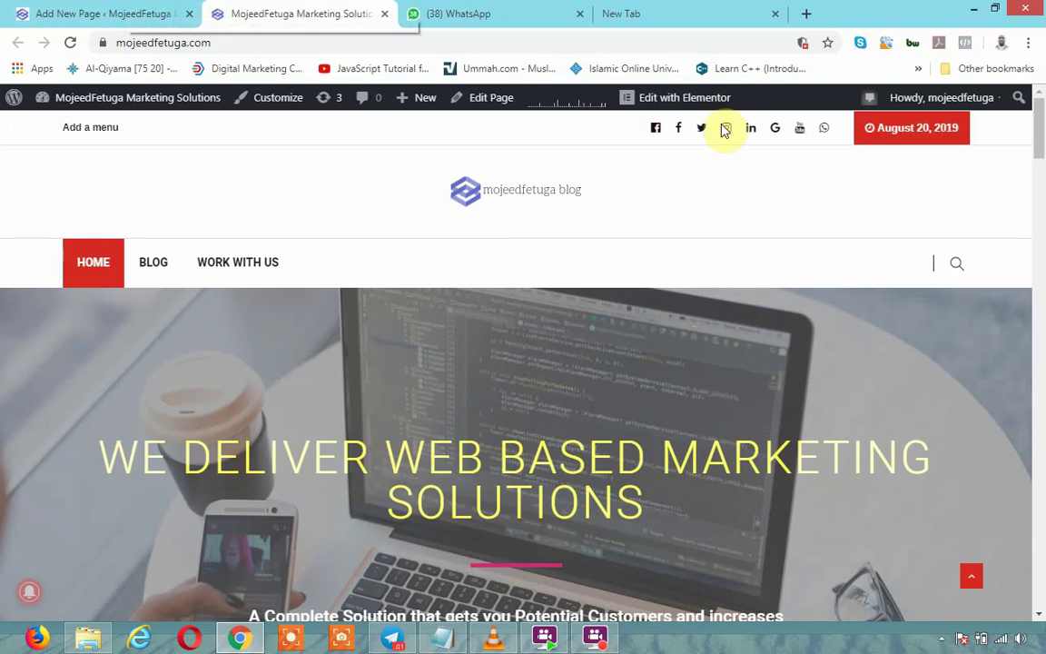
right_click(679, 132)
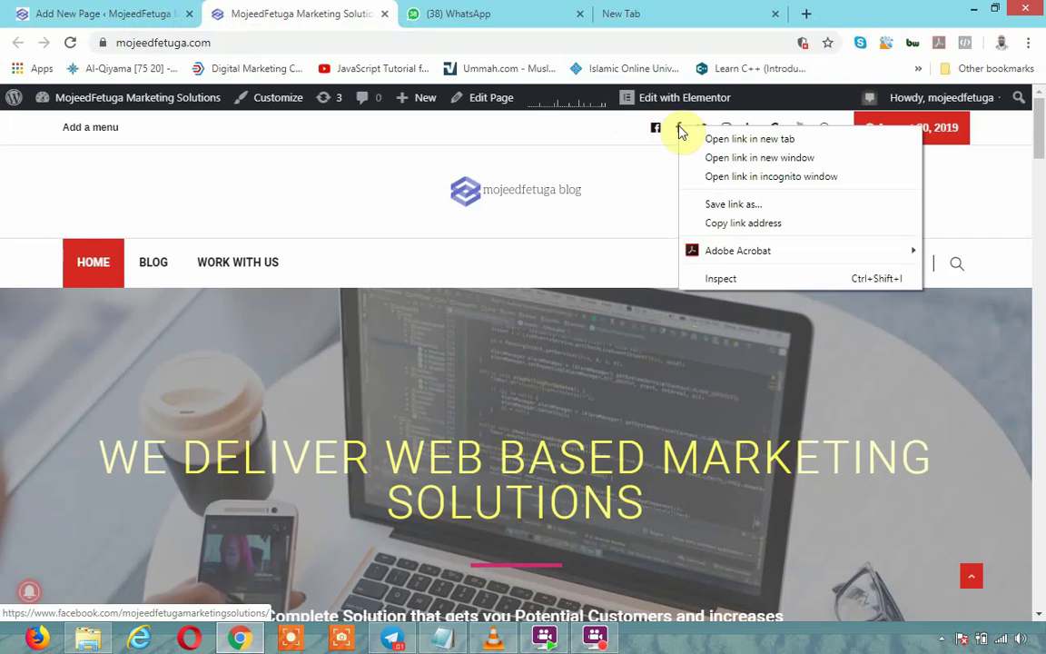
click(738, 223)
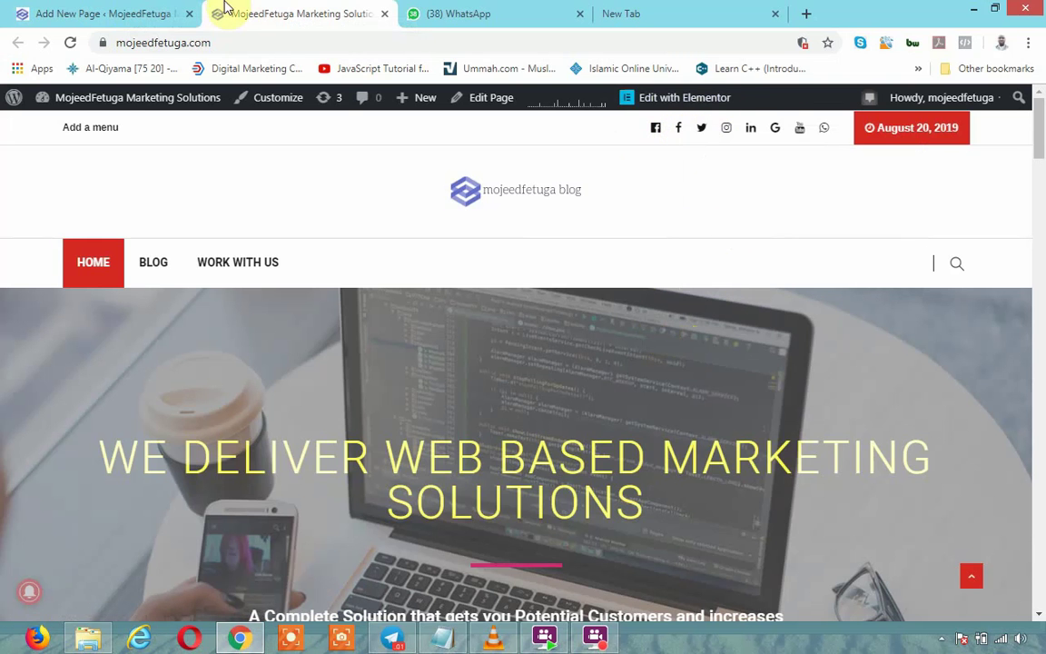
click(109, 8)
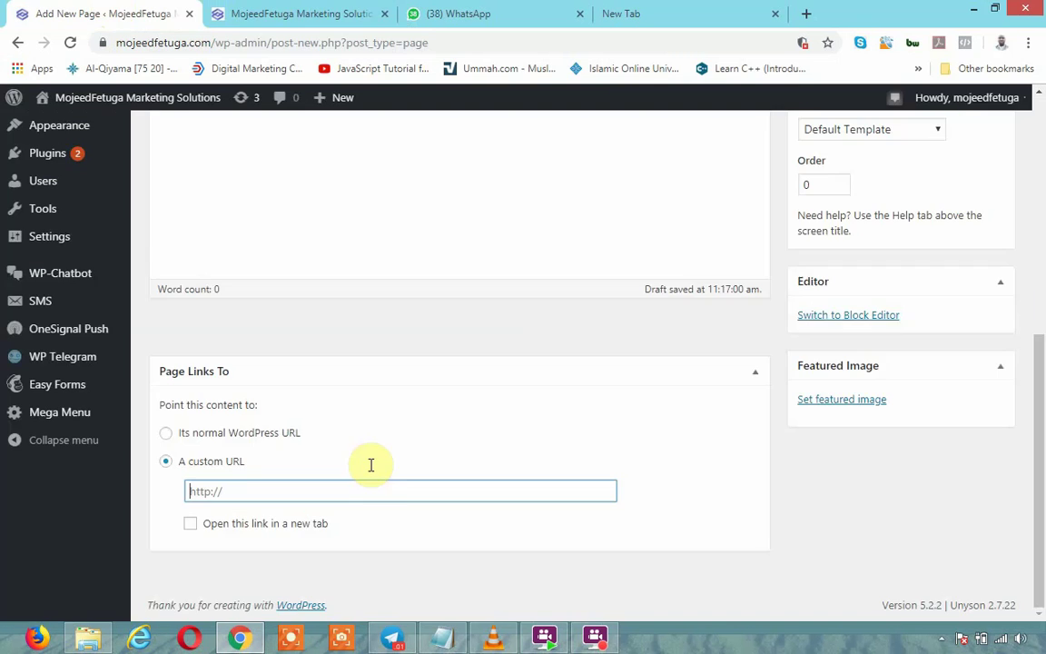
right_click(216, 492)
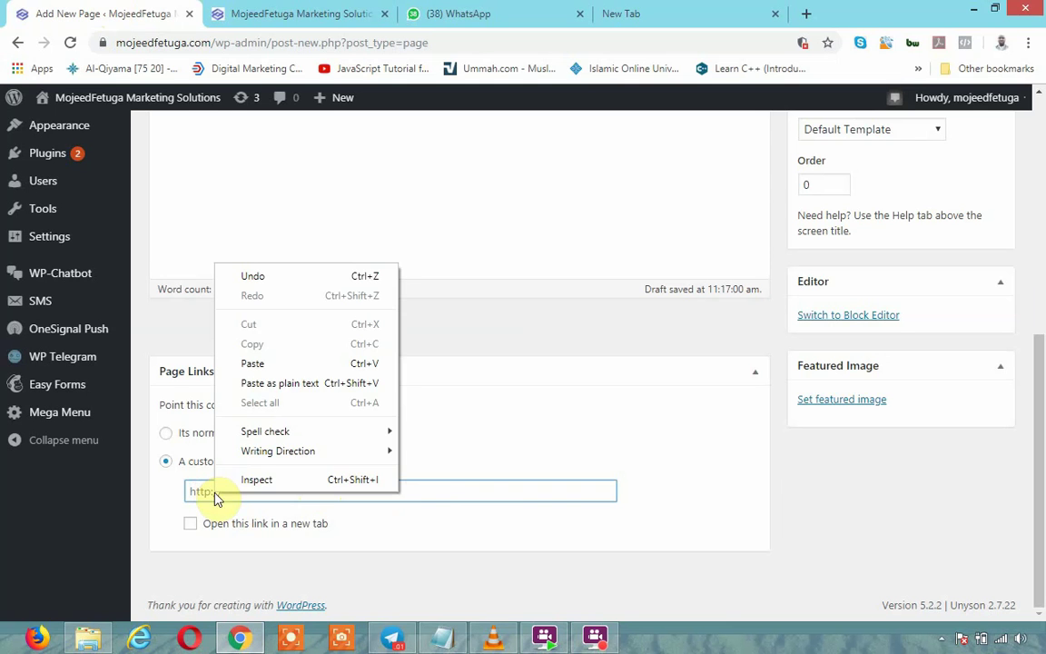
click(253, 364)
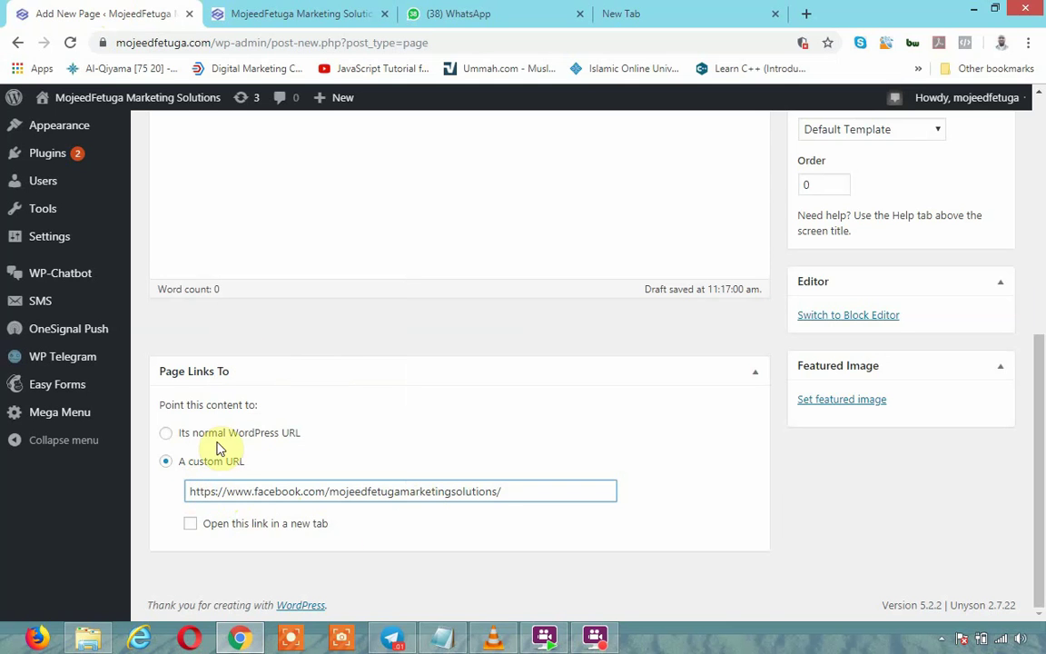
- Publish the facebook page and dismiss the WhatsApp notification
scroll(590, 444, up, 5)
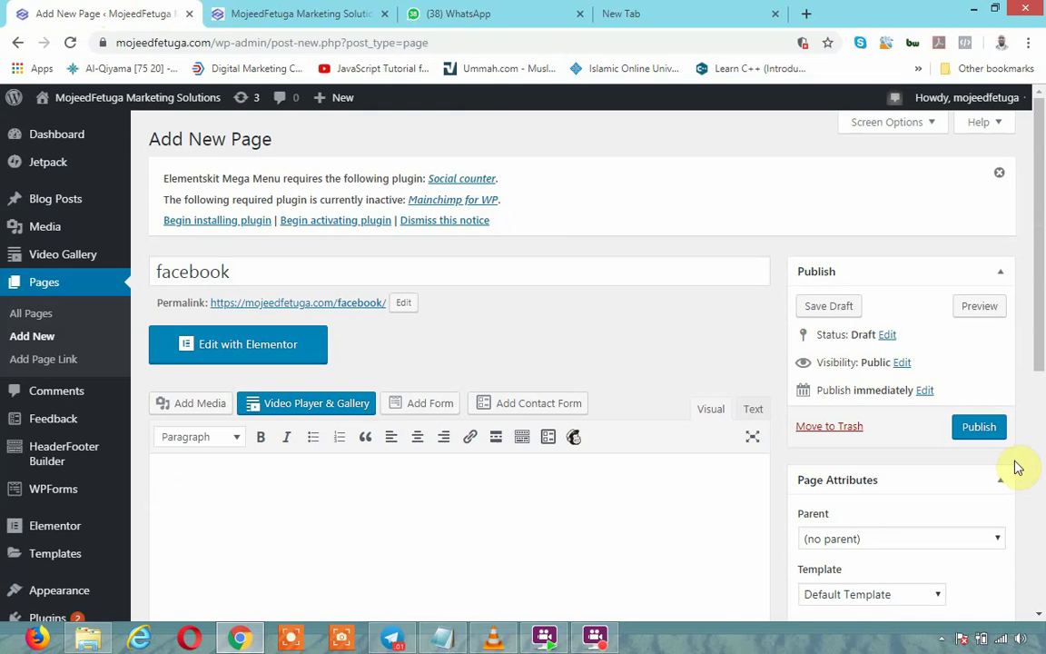
click(987, 430)
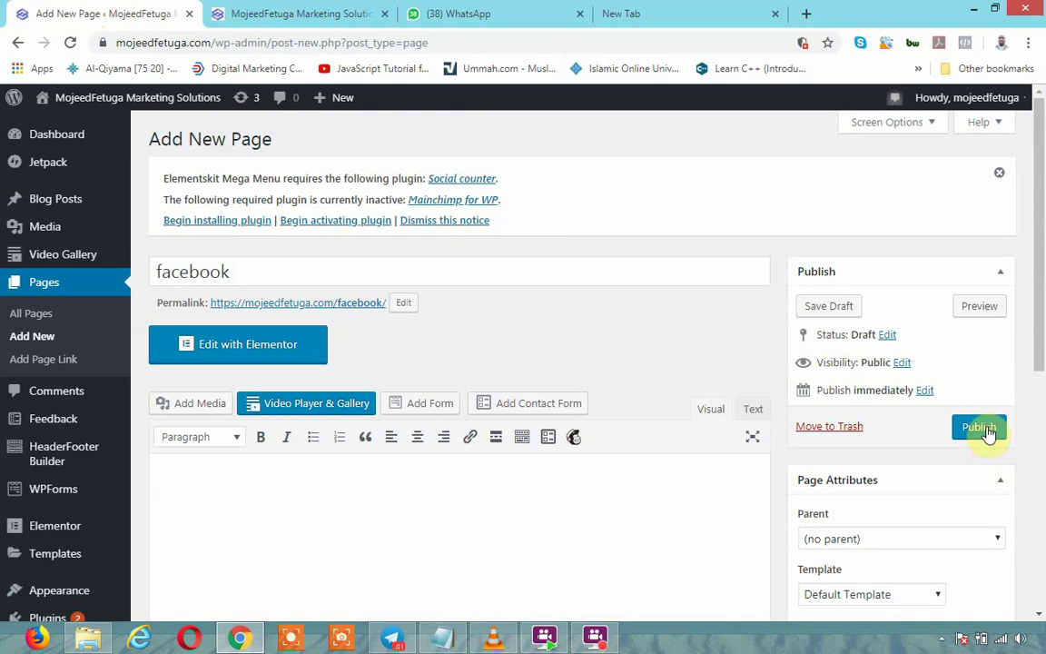
click(987, 431)
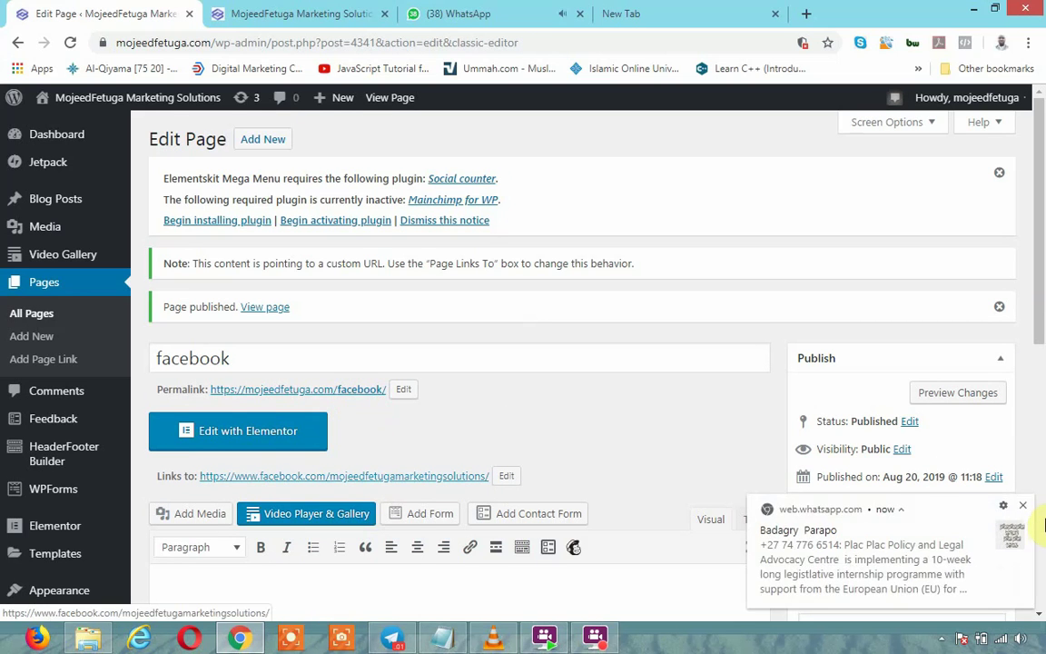
click(1025, 506)
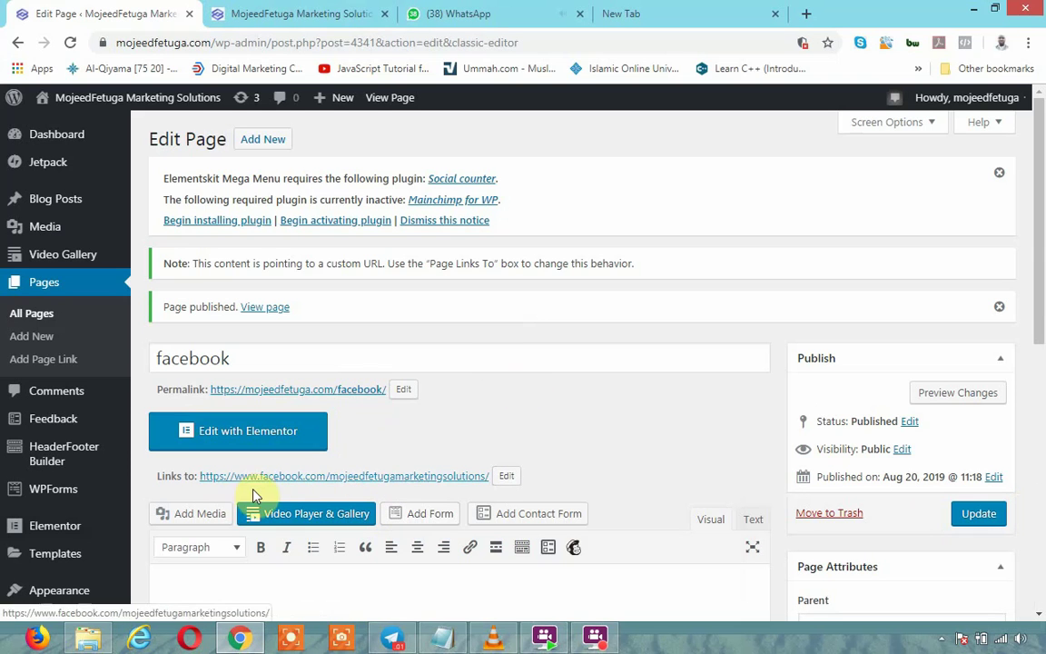
- Copy the published facebook page's permalink, load it in the spare browser tab, and check the address it redirects to
right_click(351, 390)
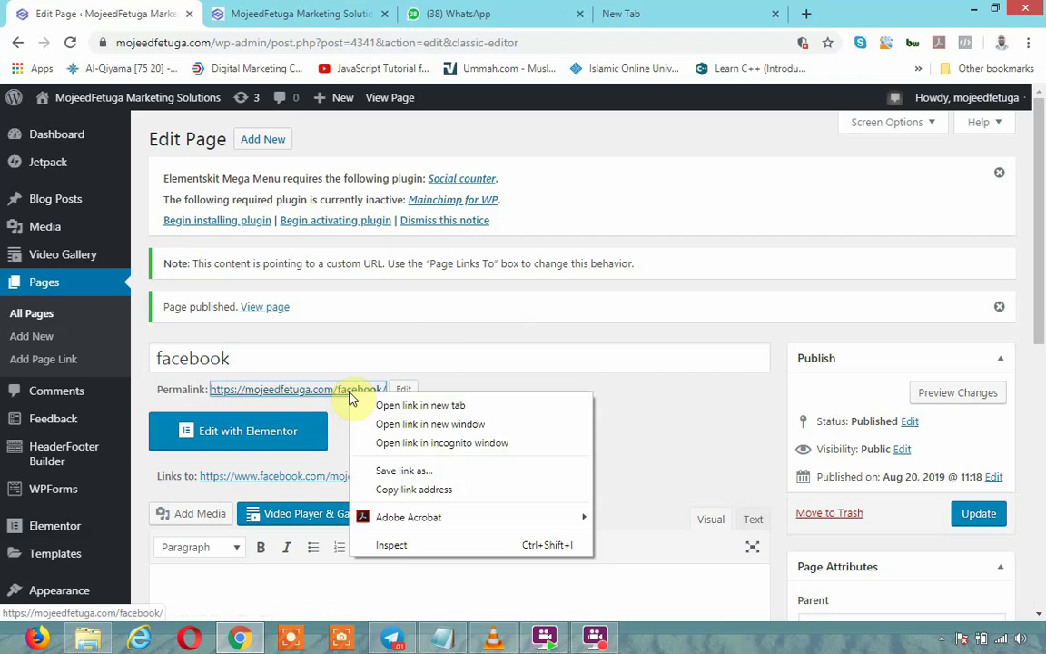
click(404, 490)
click(687, 20)
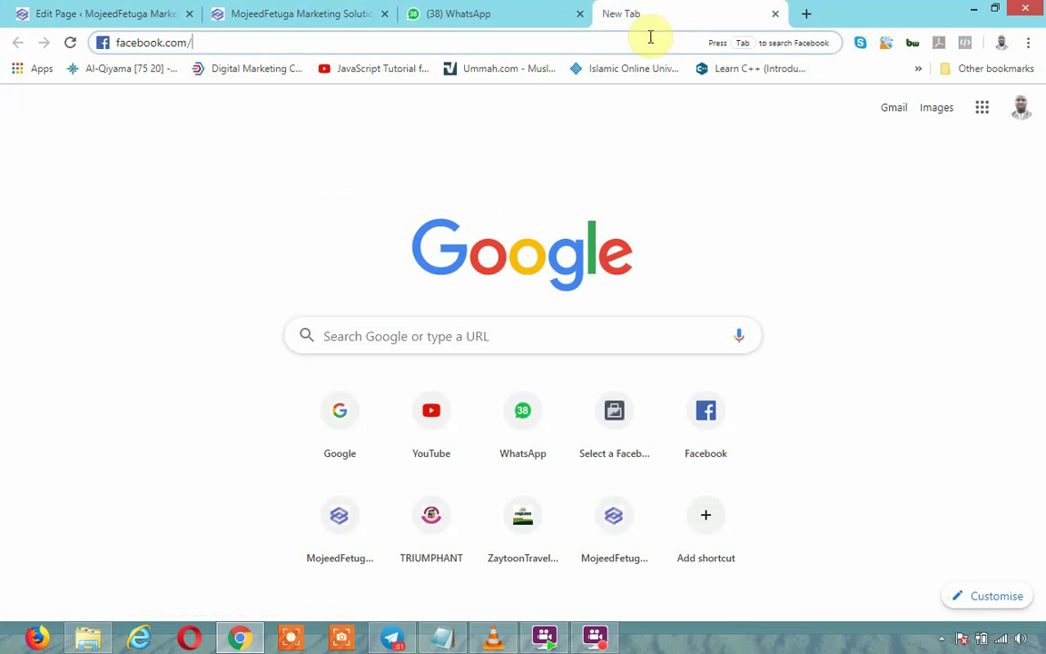
key(ctrl+a)
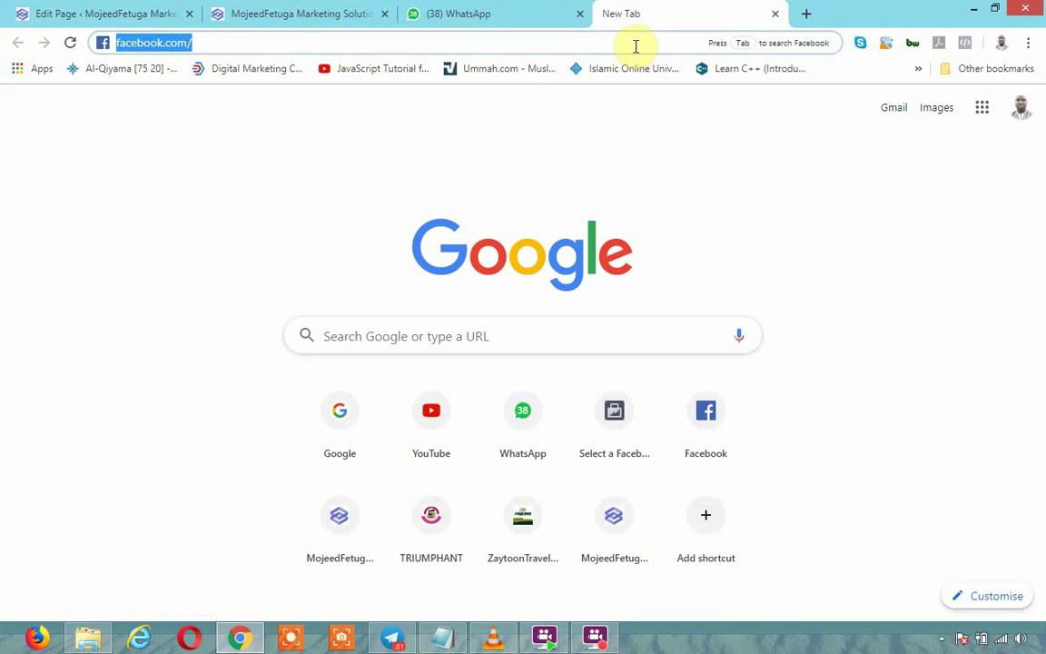
key(ctrl+v)
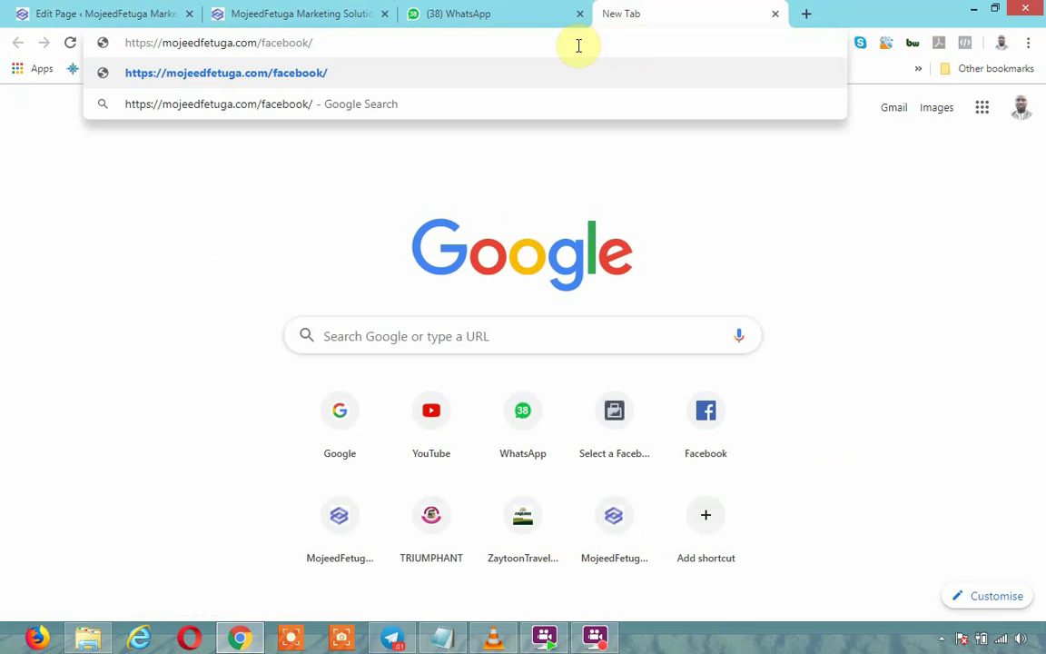
click(831, 197)
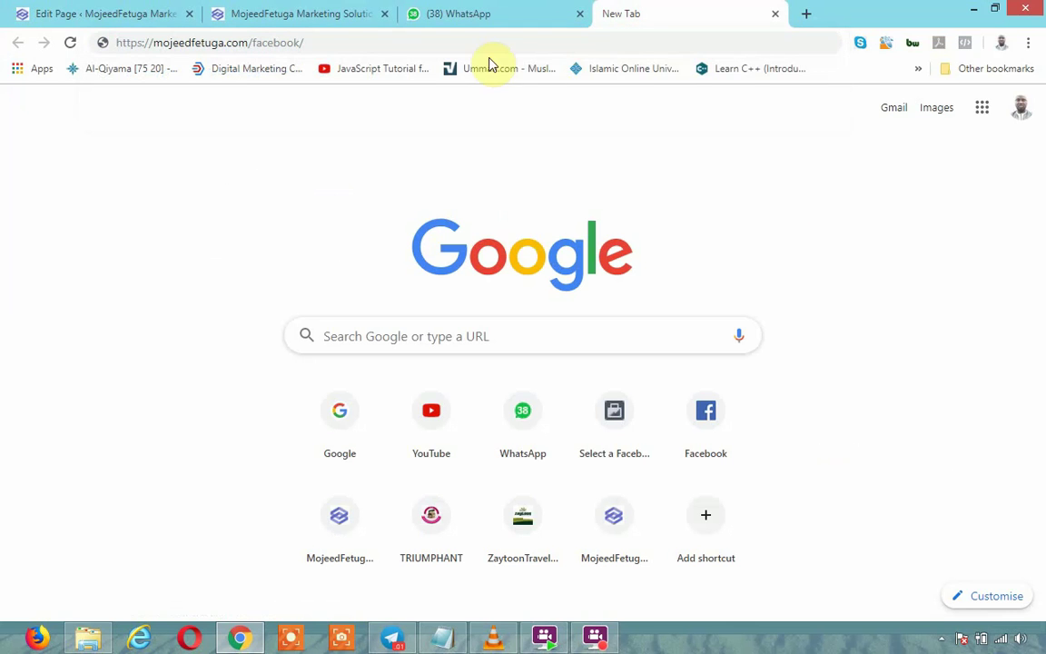
click(331, 43)
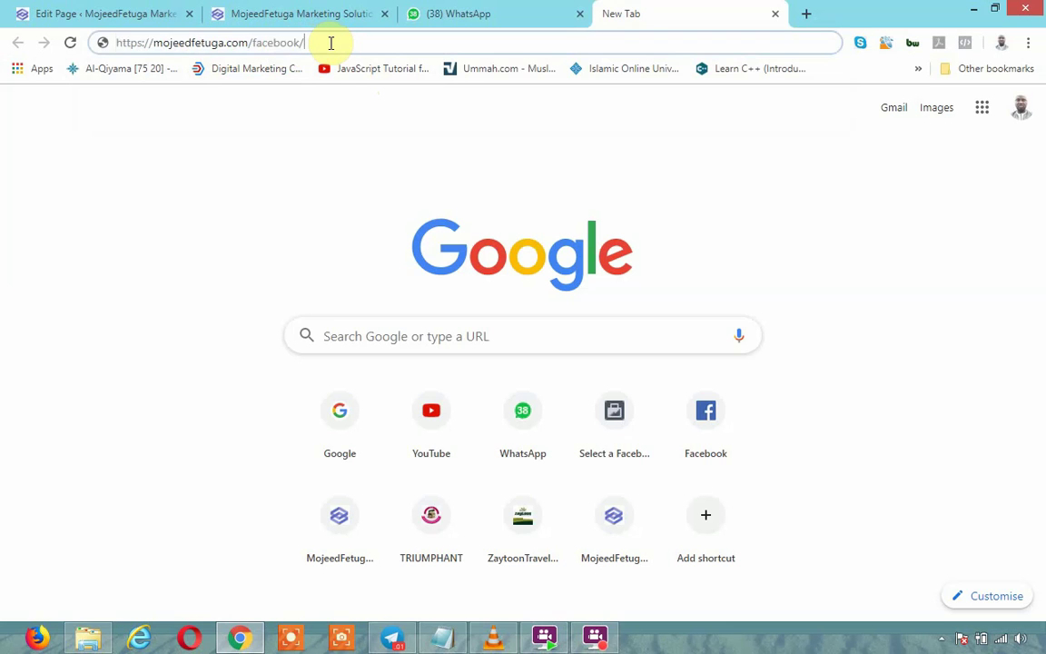
key(Return)
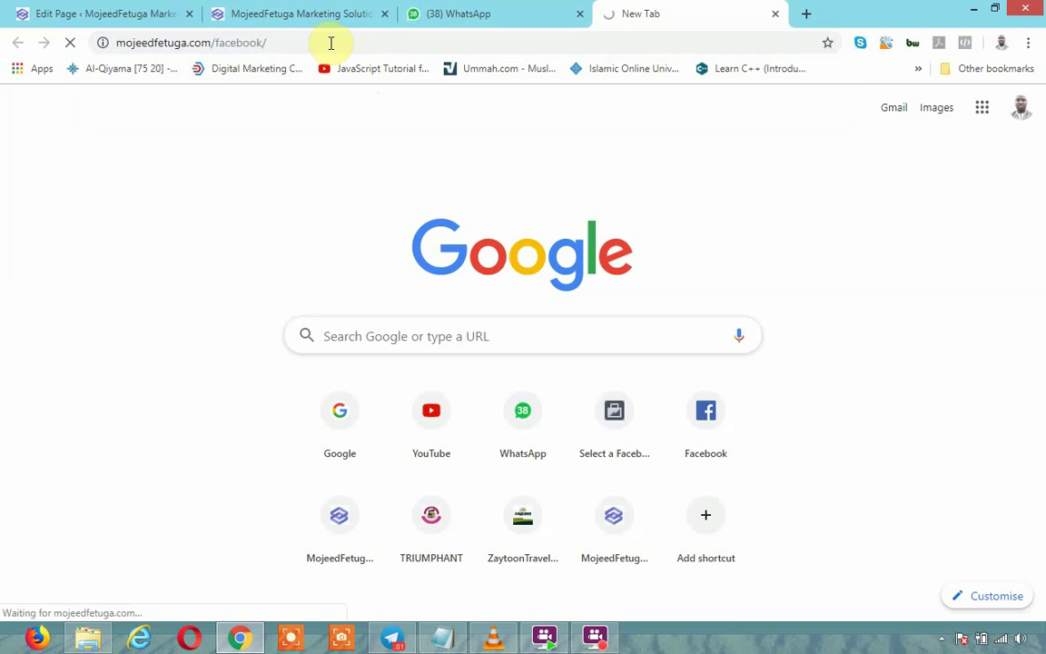
click(378, 43)
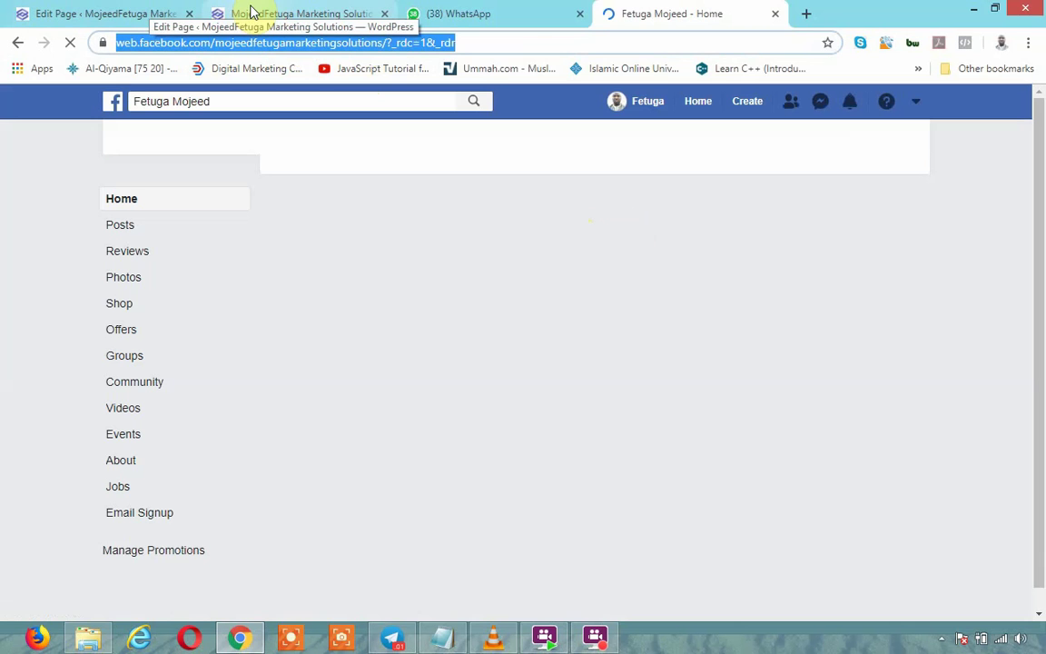
- Return to the WordPress admin, start another new page, and dismiss the WhatsApp notification
click(124, 9)
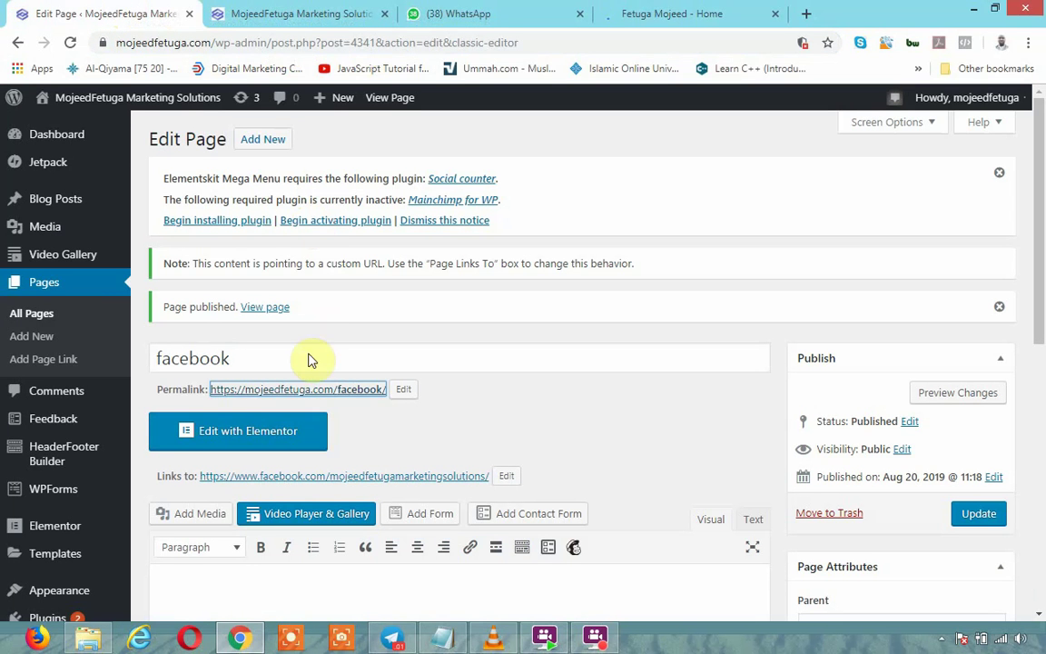
click(264, 141)
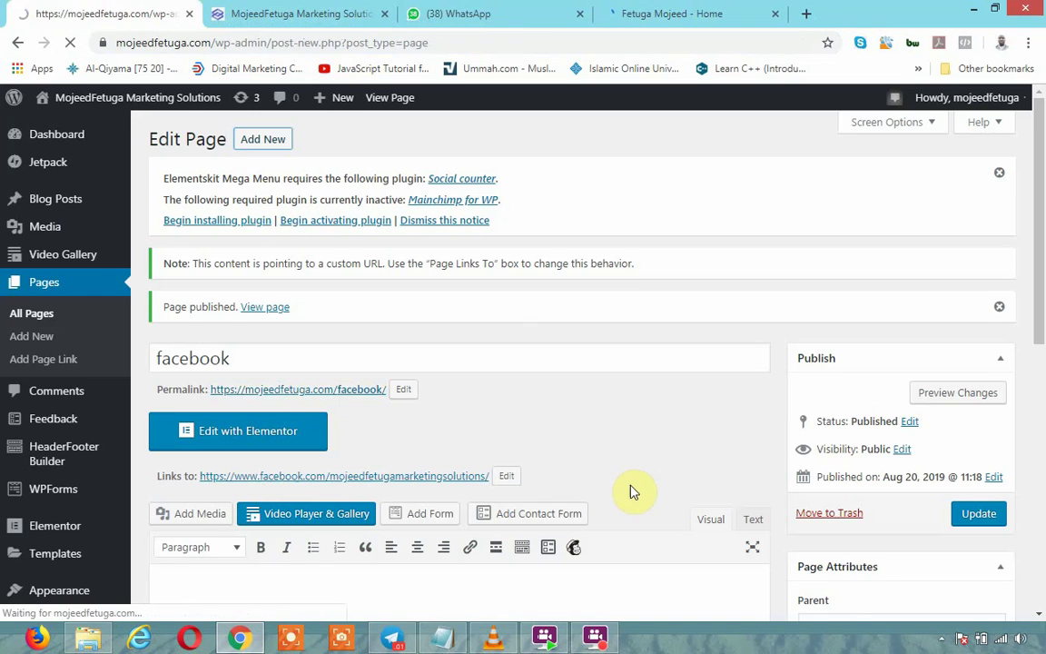
scroll(630, 490, down, 1)
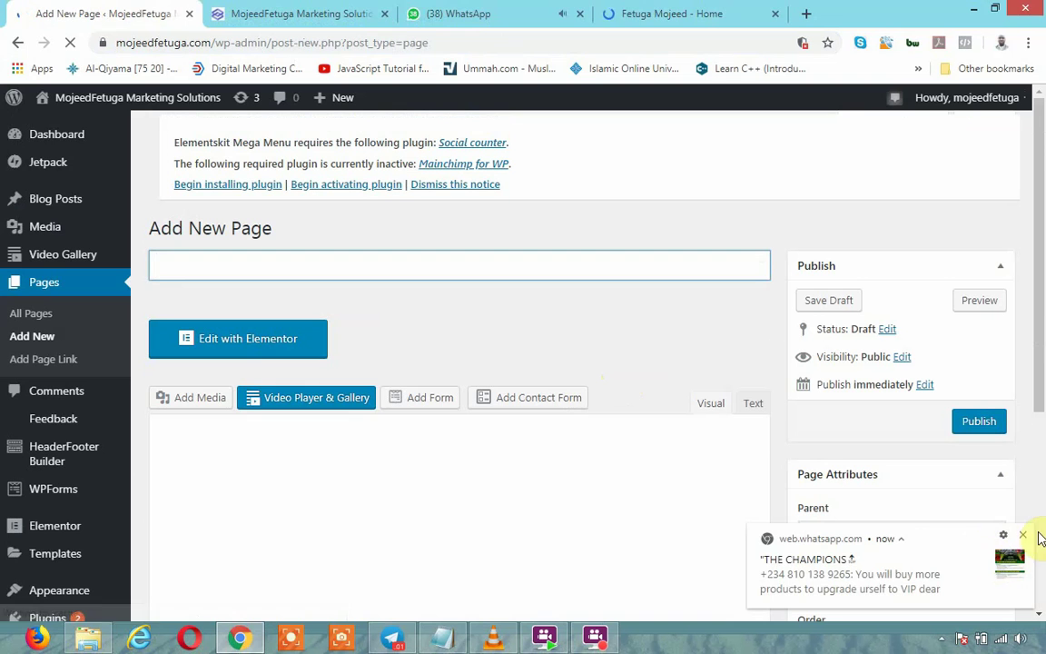
click(1023, 535)
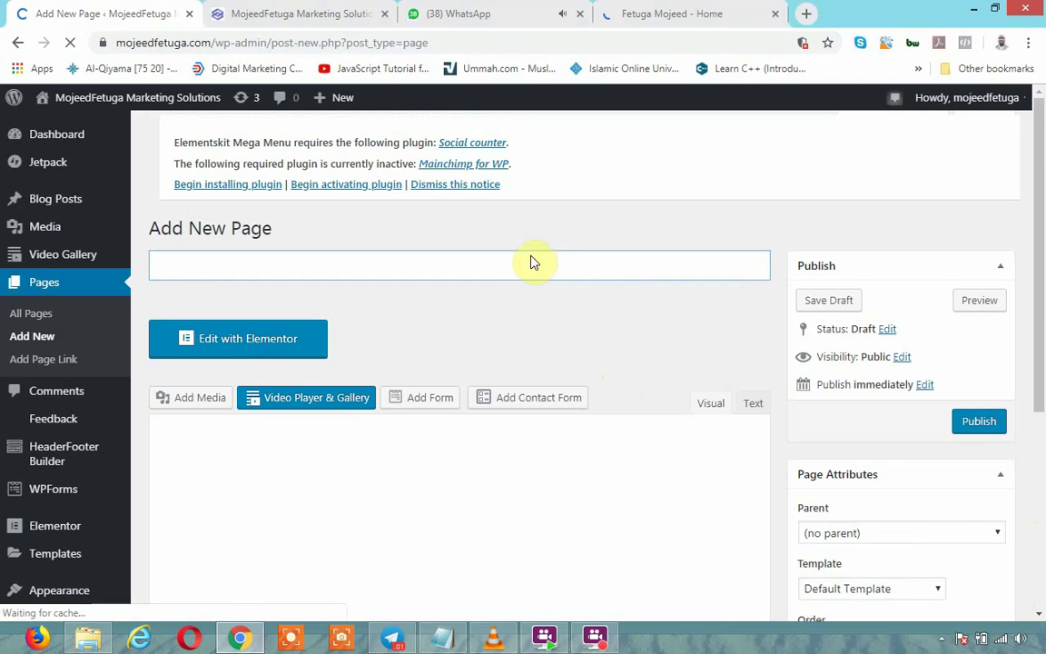
- Copy the Twitter link's address from the live site's header and paste it into a new tab's address field
click(273, 13)
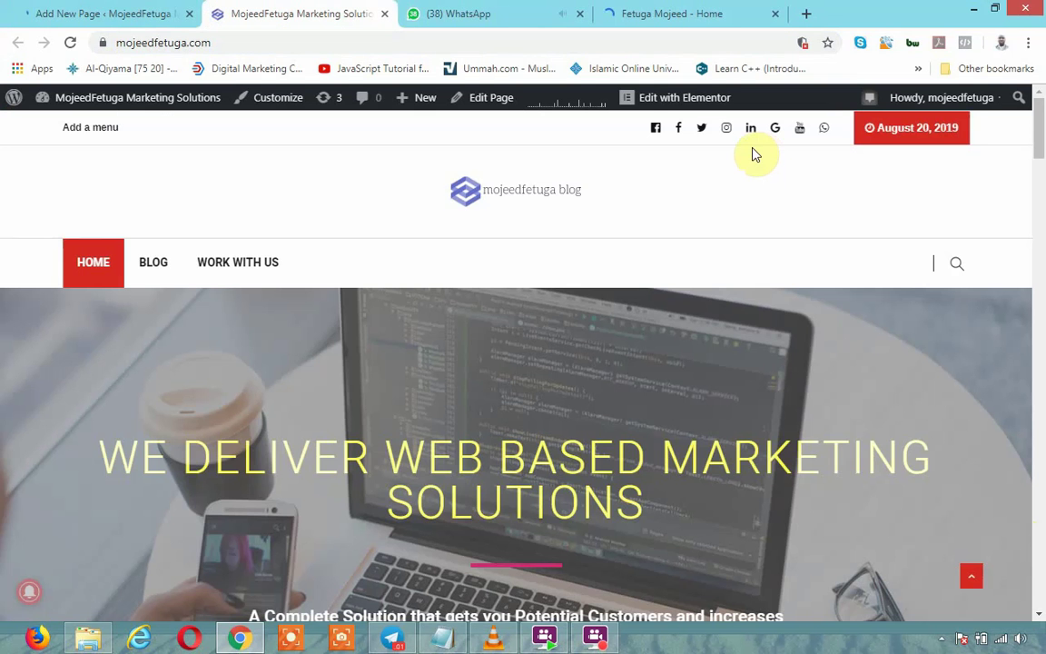
right_click(702, 133)
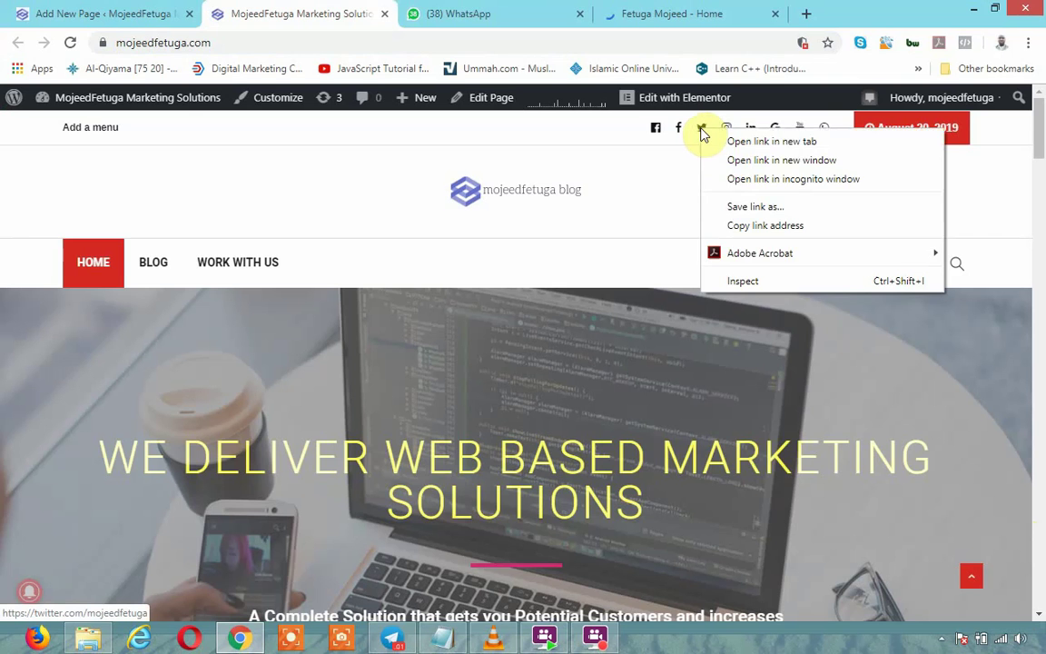
click(736, 226)
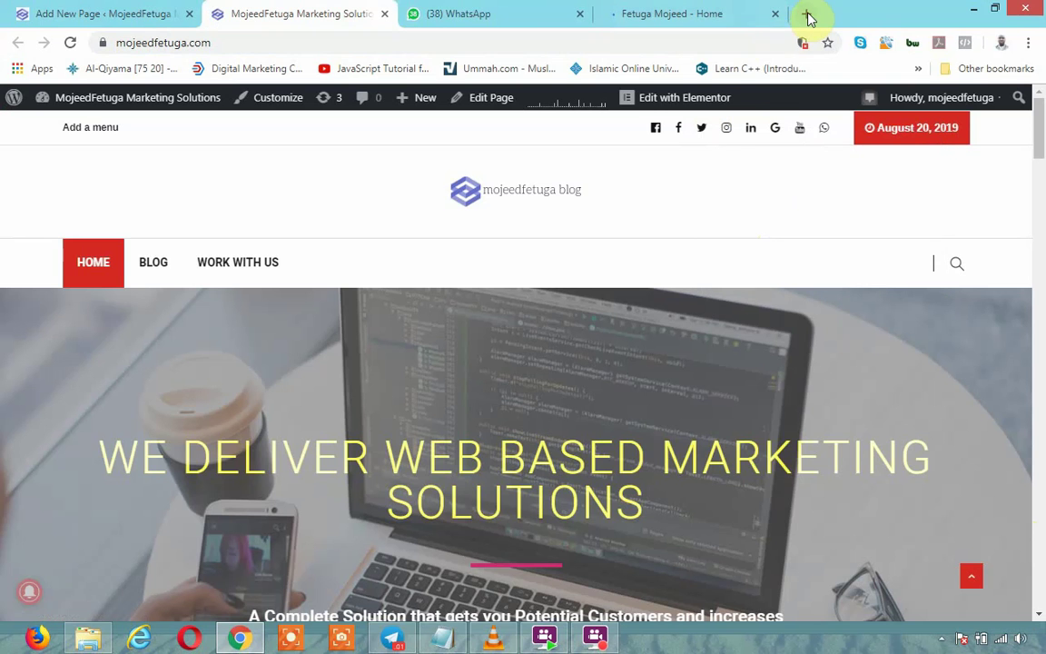
key(ctrl+t)
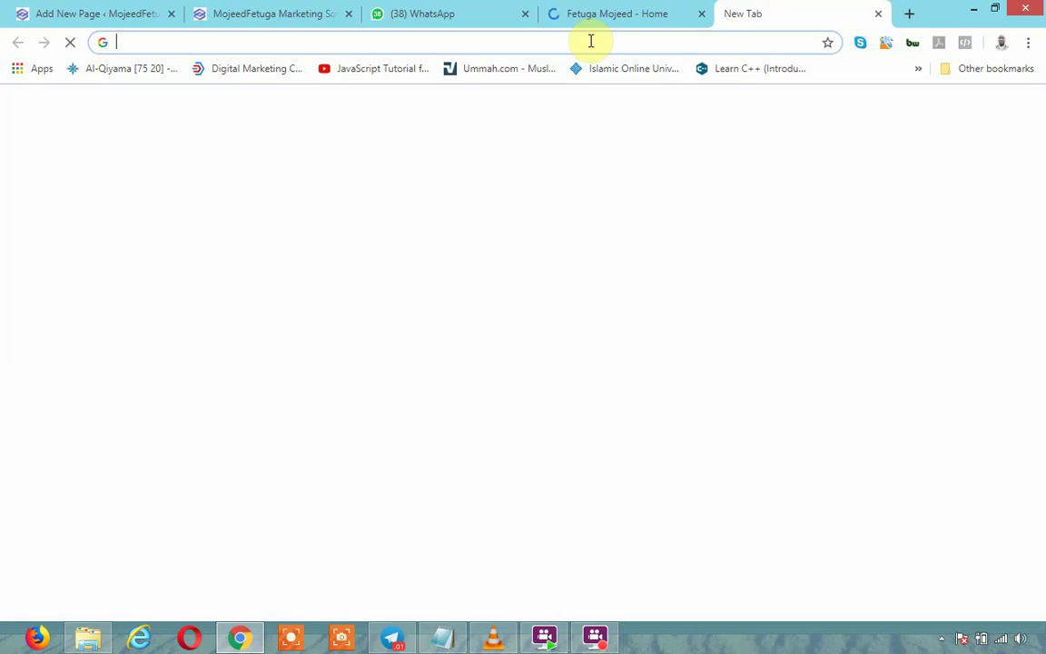
key(ctrl+v)
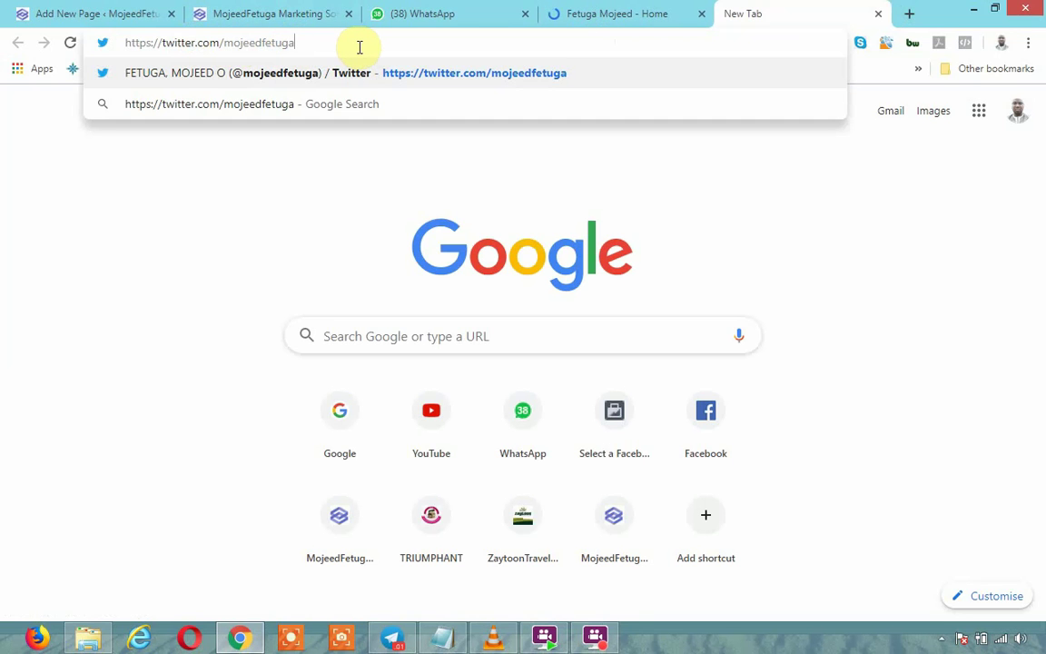
- Title the new page "twitter" and point it to a custom URL using the copied Twitter profile link, dismissing the VLC notification
click(277, 13)
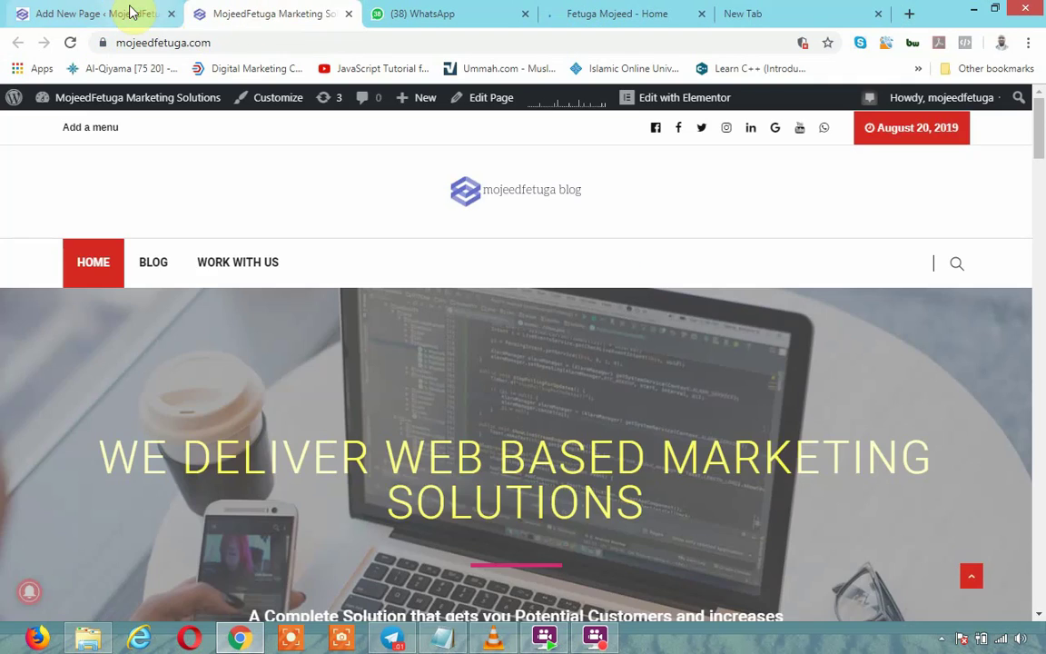
click(128, 12)
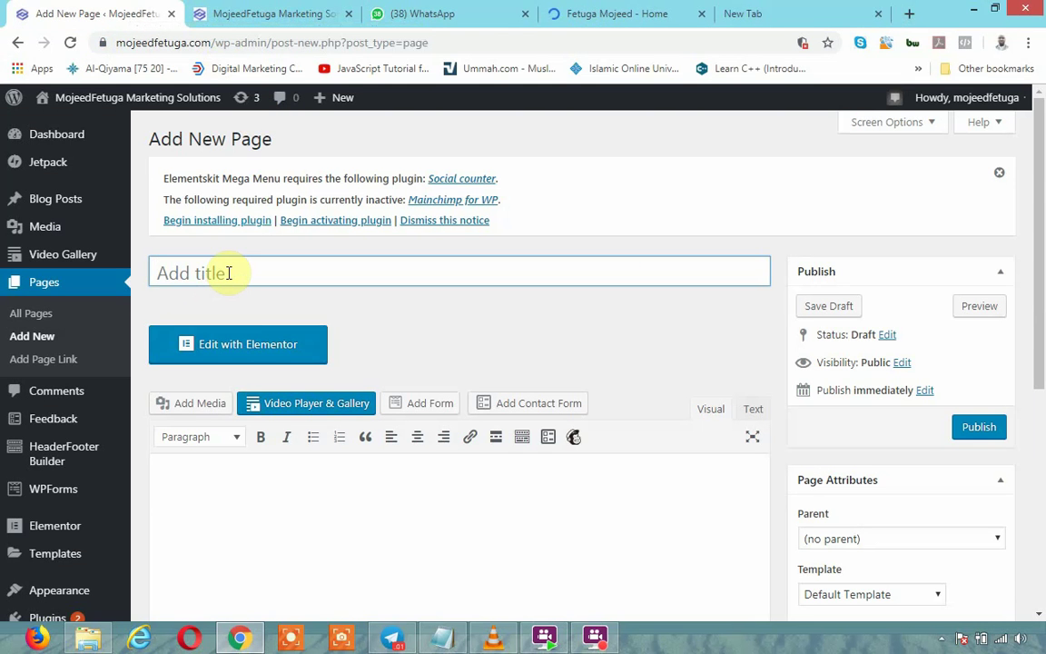
text(twitter)
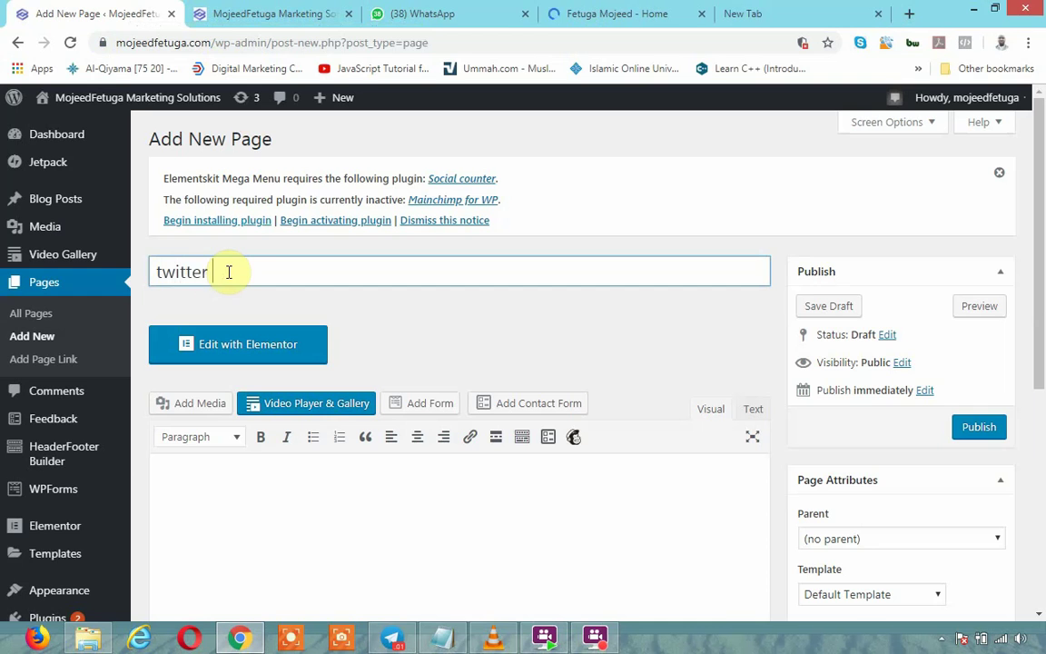
scroll(740, 437, down, 5)
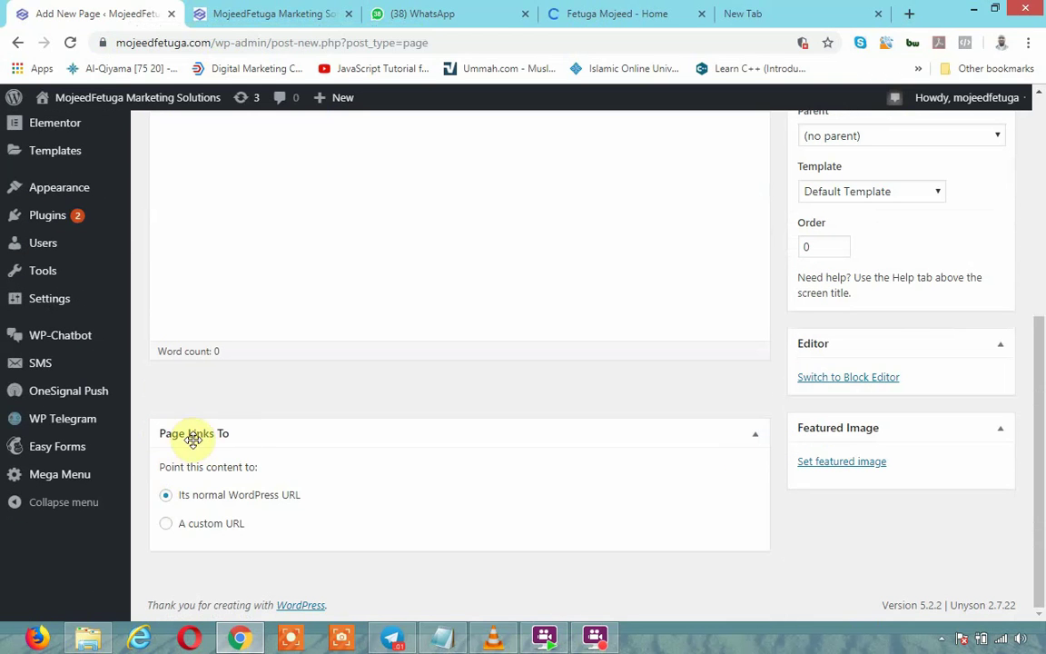
click(173, 524)
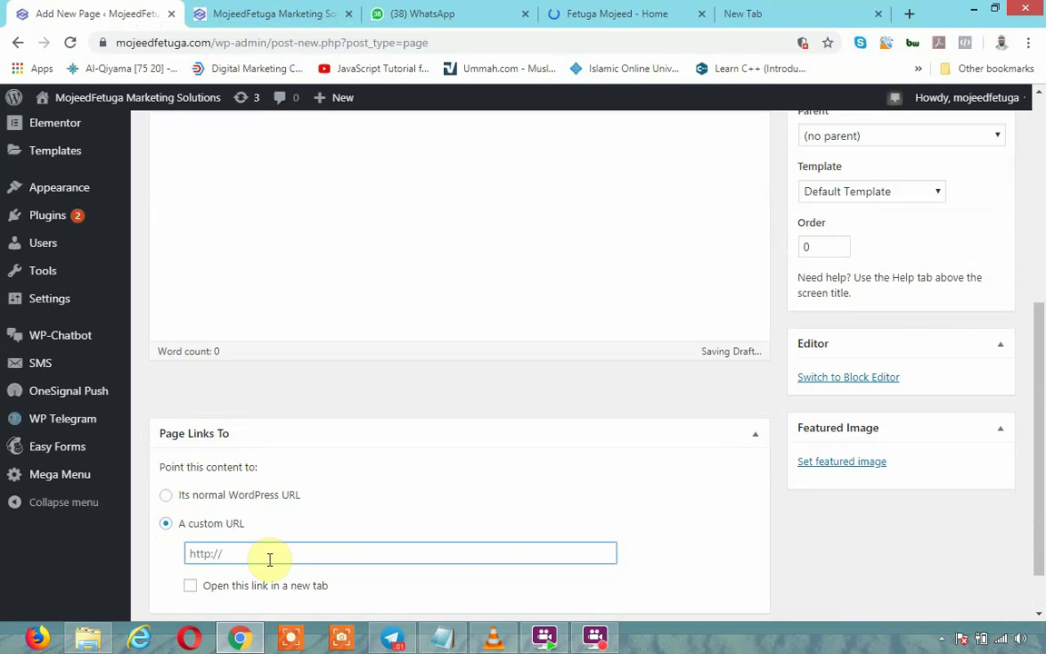
key(ctrl+v)
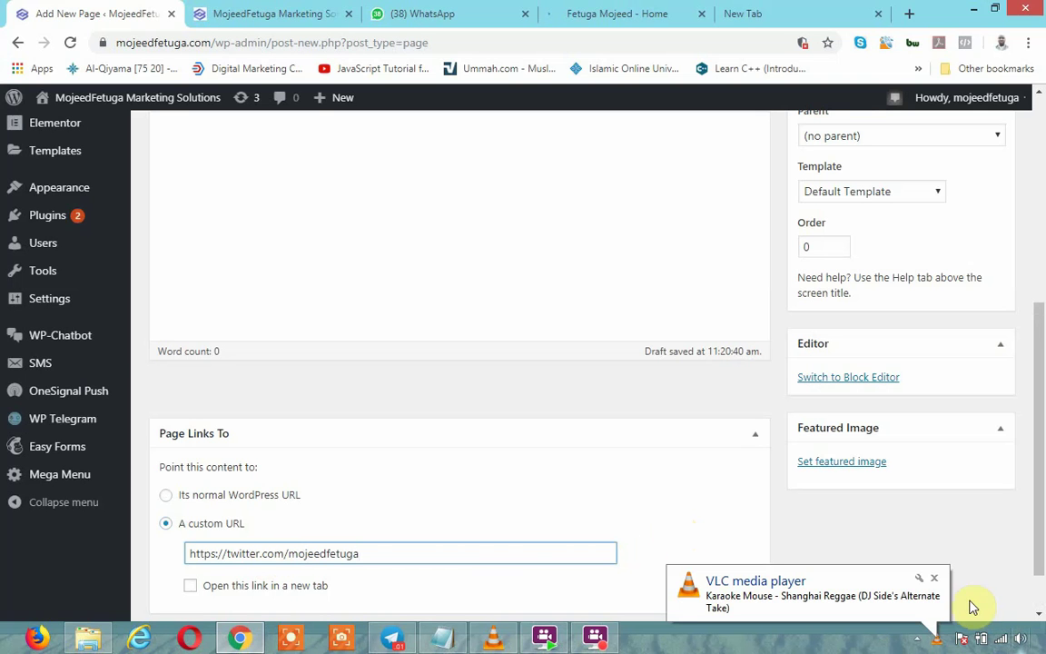
click(932, 579)
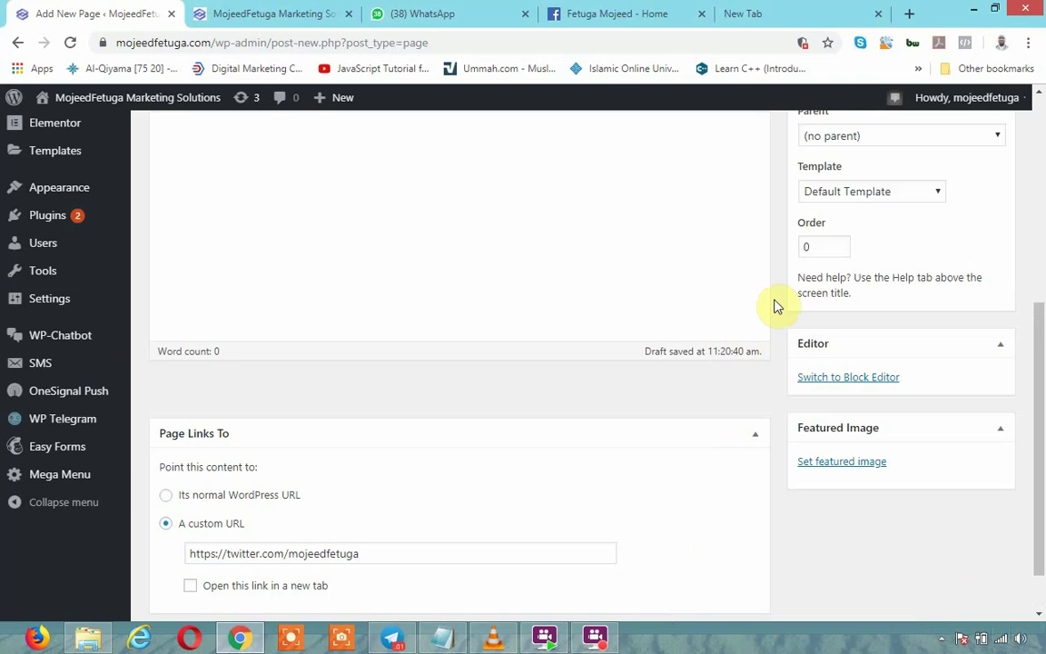
- Publish the twitter page and bring its permalink into view
scroll(777, 307, up, 3)
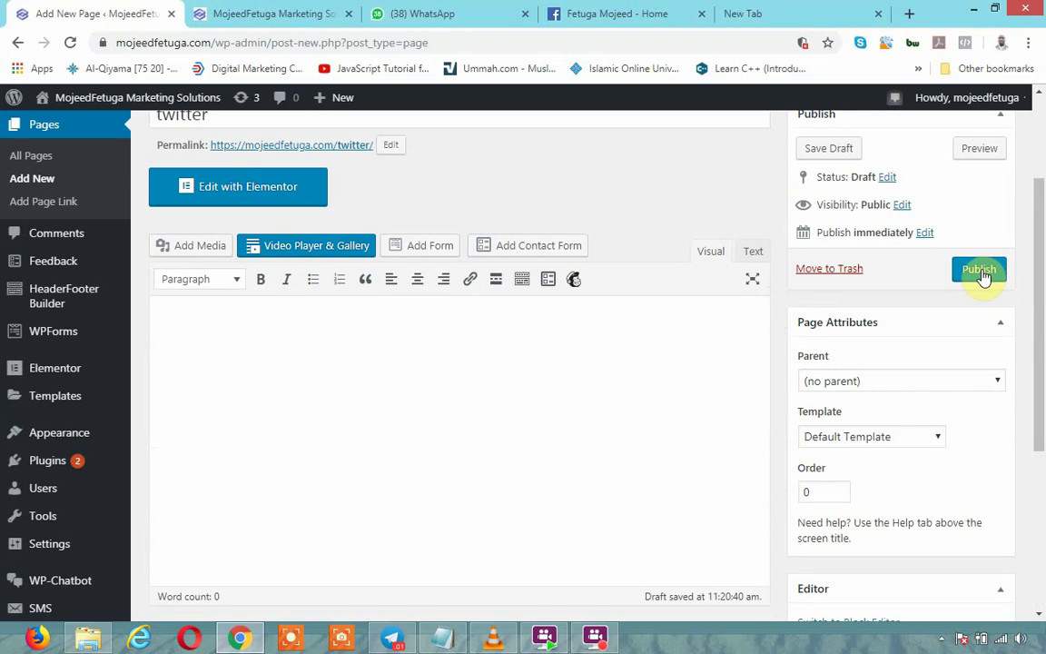
click(981, 272)
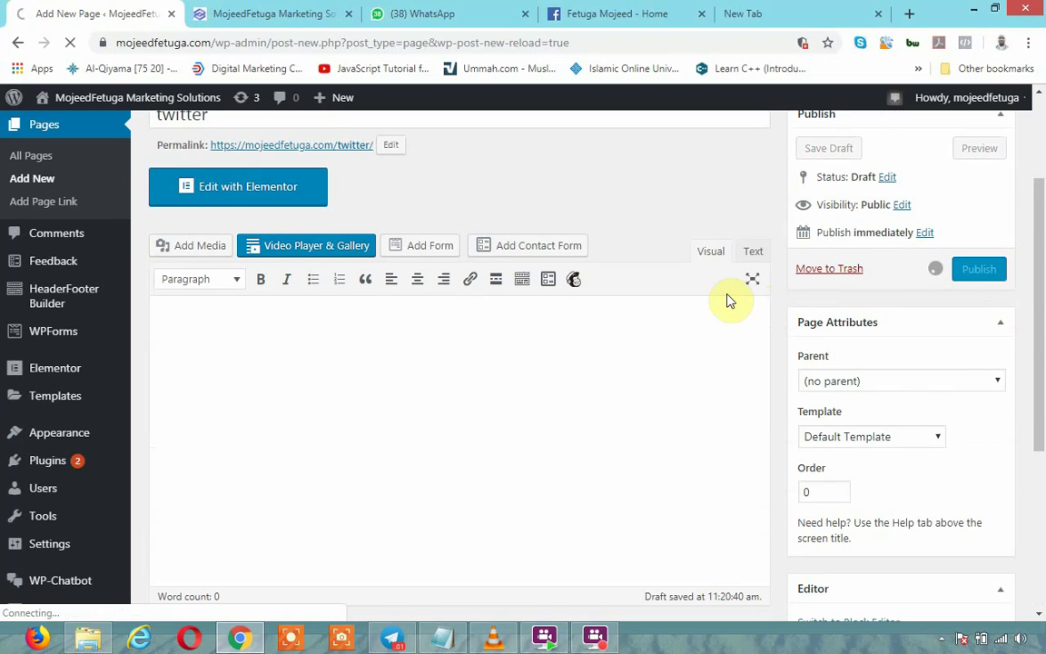
scroll(727, 300, up, 3)
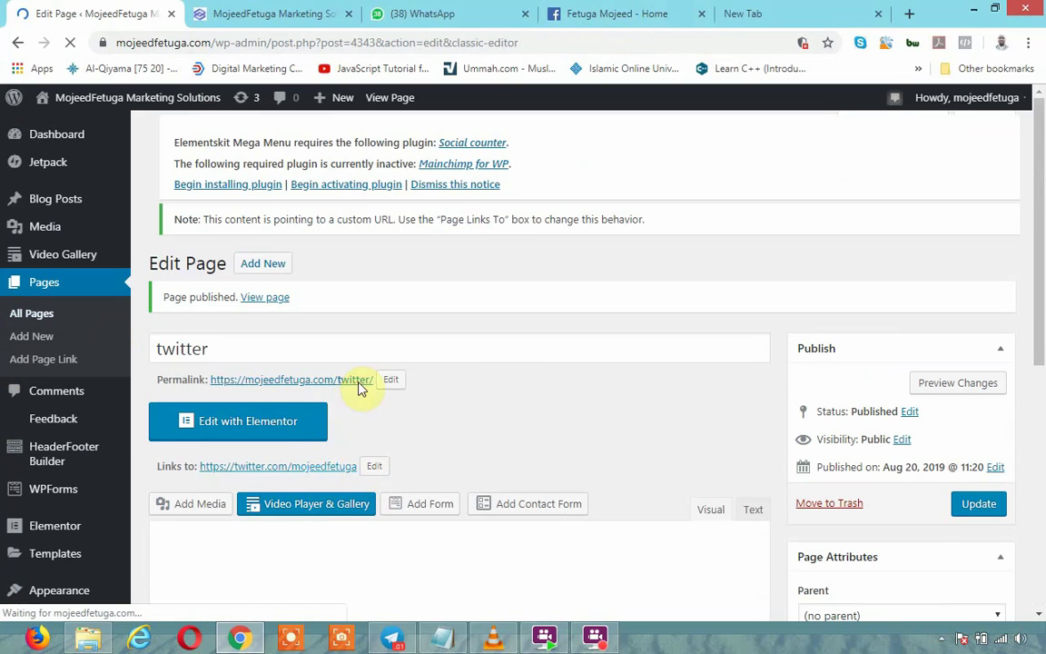
- Copy the published twitter page's permalink, load it in the spare browser tab to test the redirect, and return to the live site
right_click(335, 394)
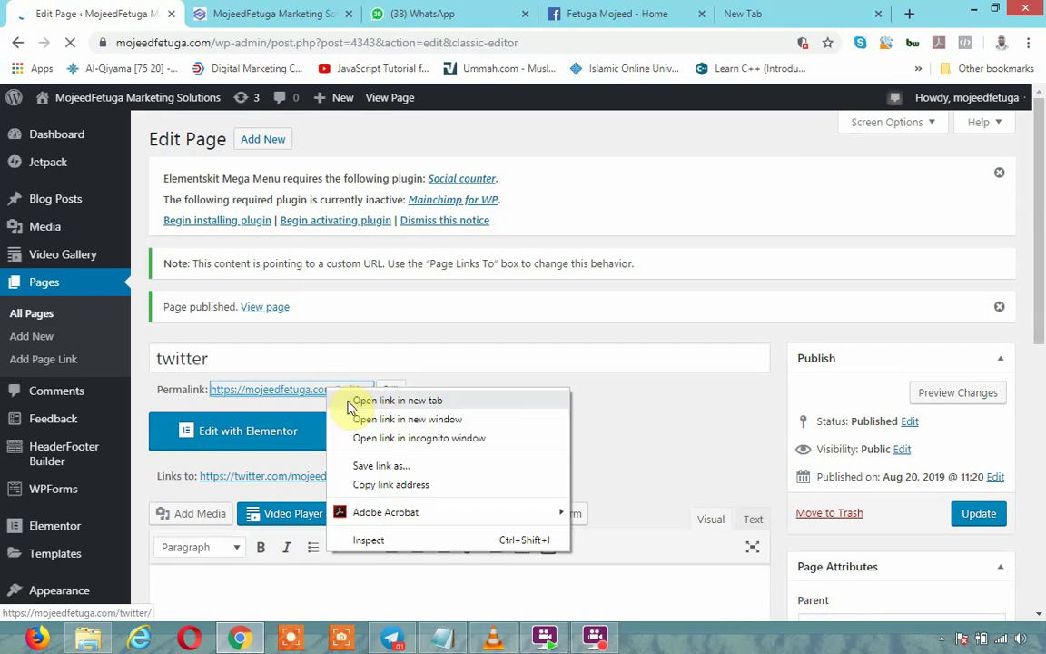
click(427, 488)
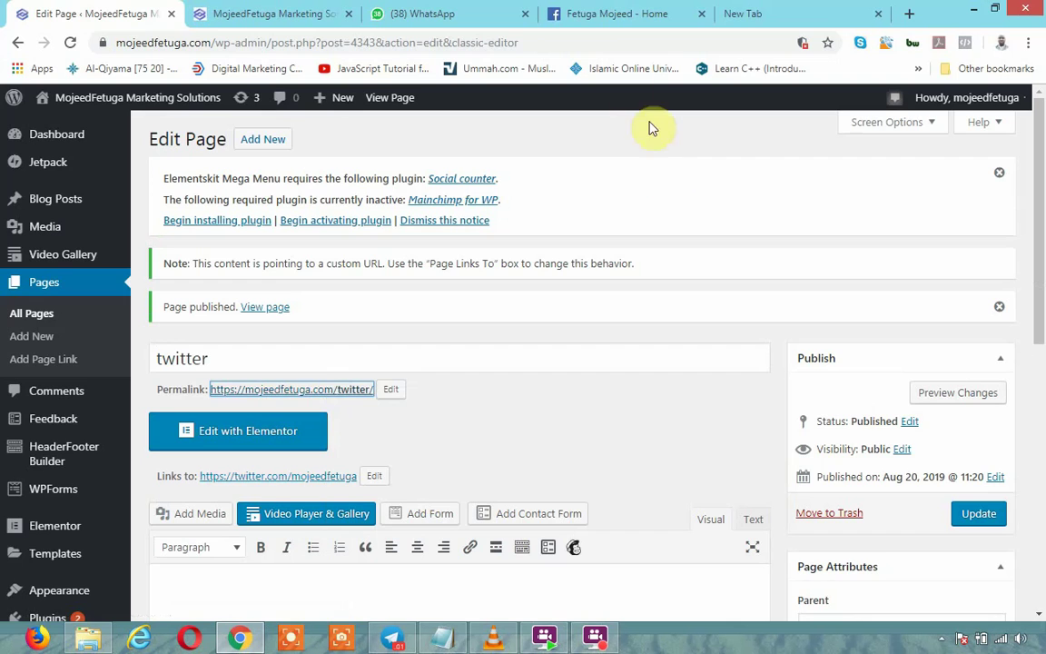
click(595, 13)
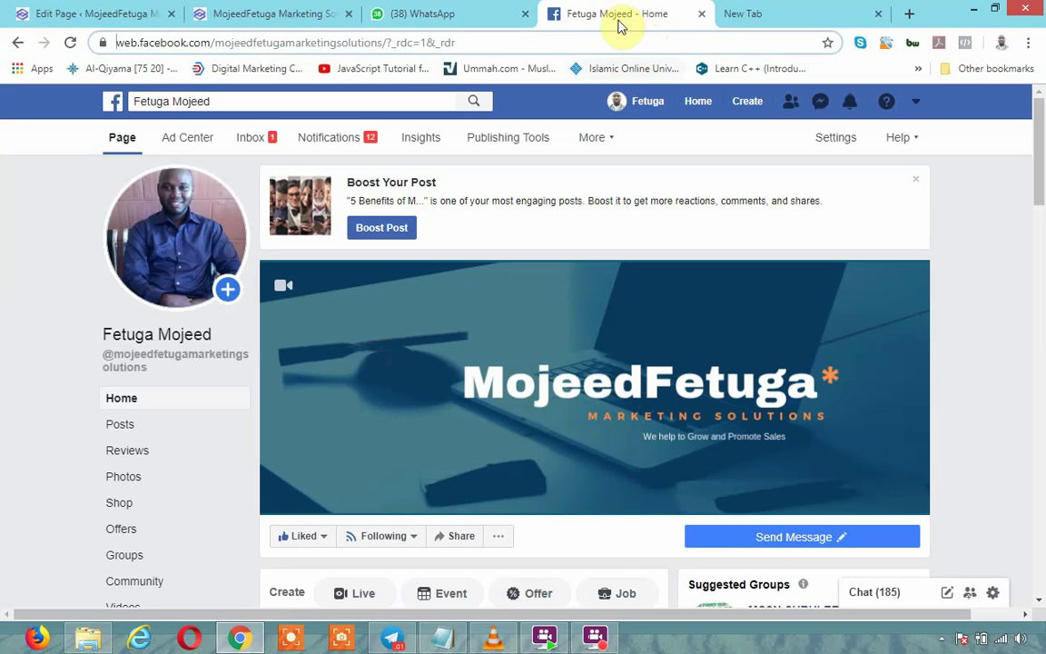
click(754, 16)
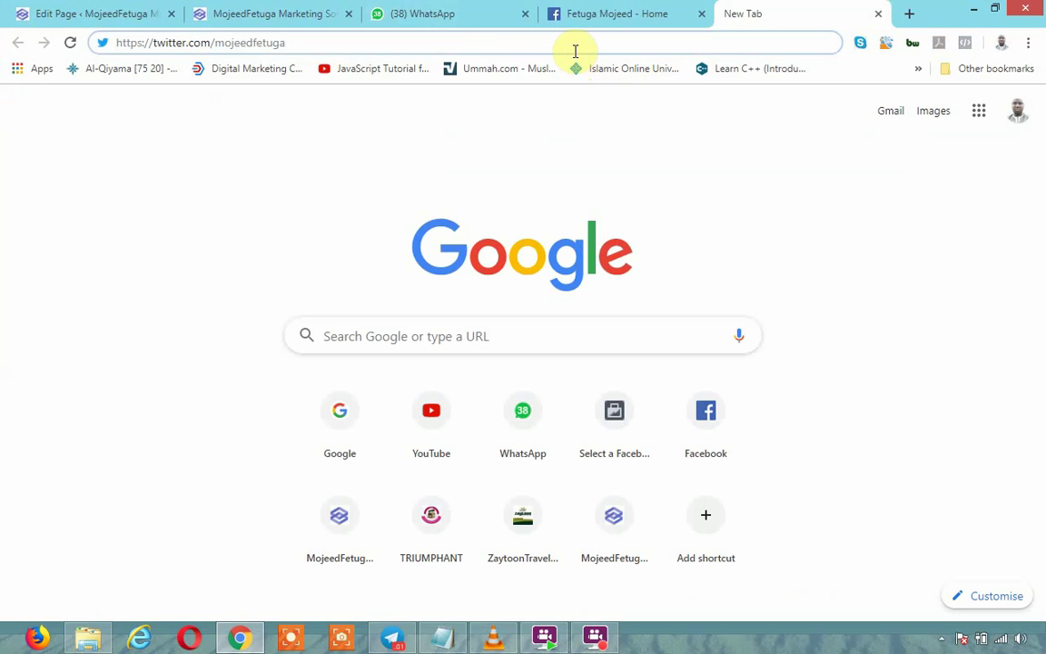
key(ctrl+a)
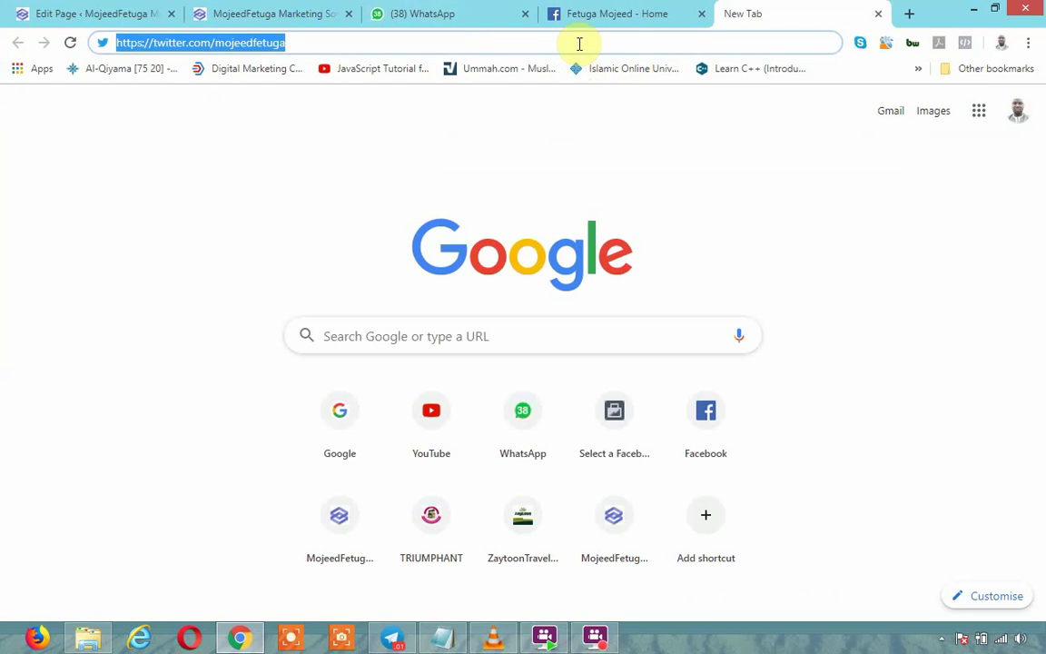
key(ctrl+v)
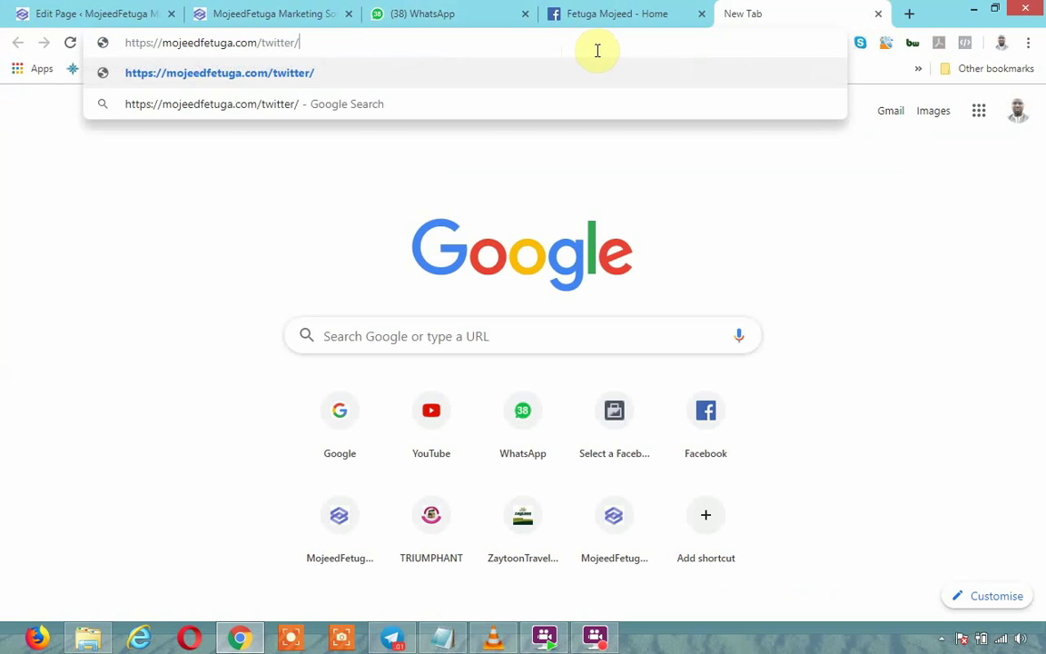
key(Return)
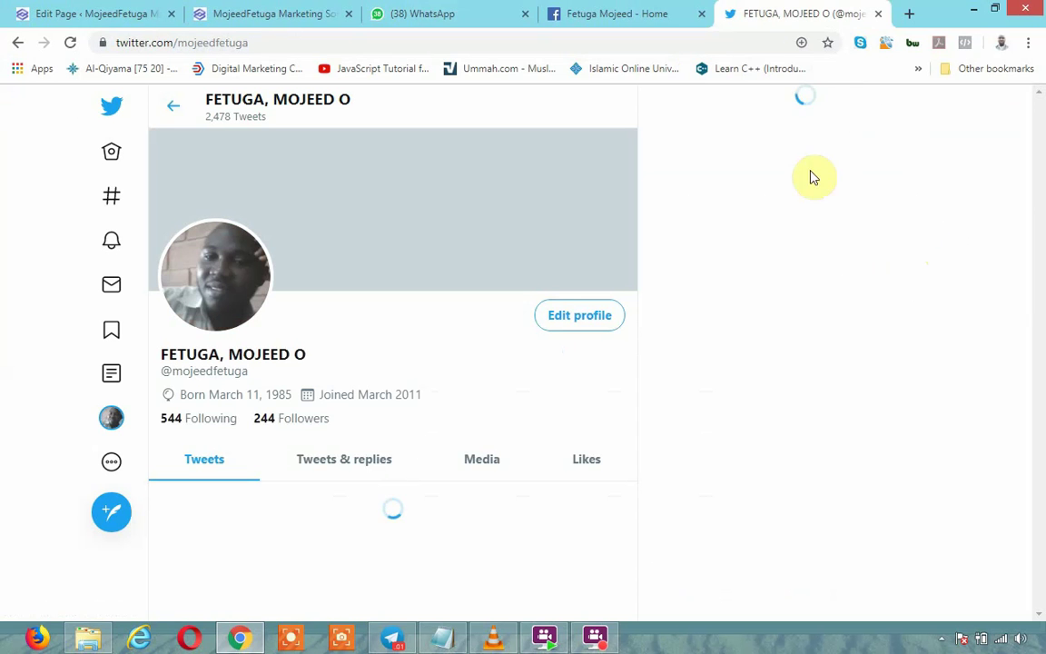
click(623, 14)
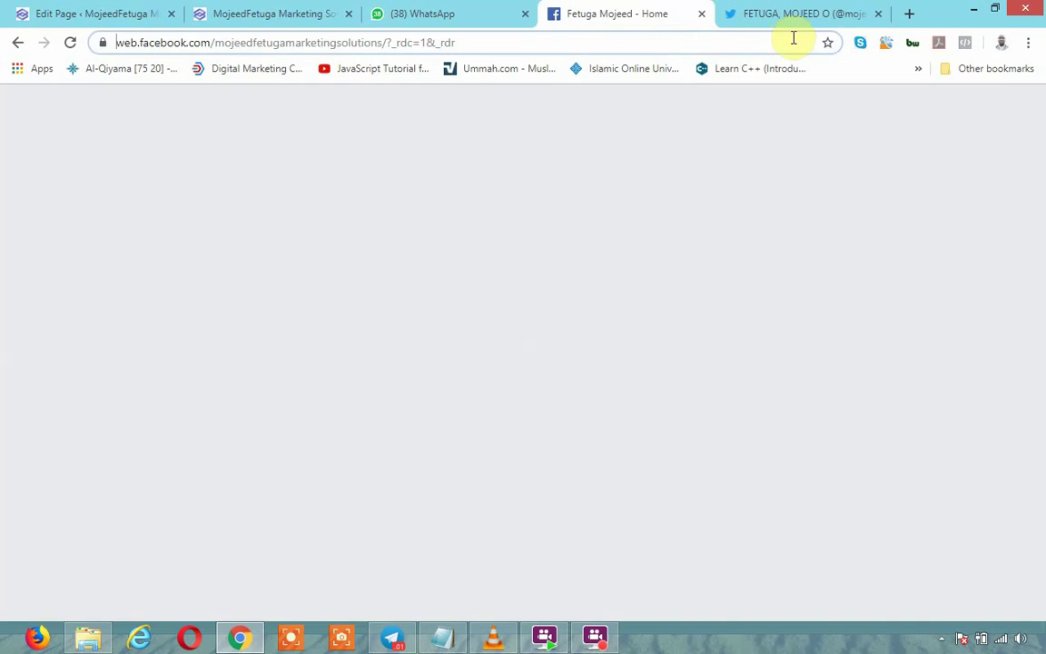
click(283, 16)
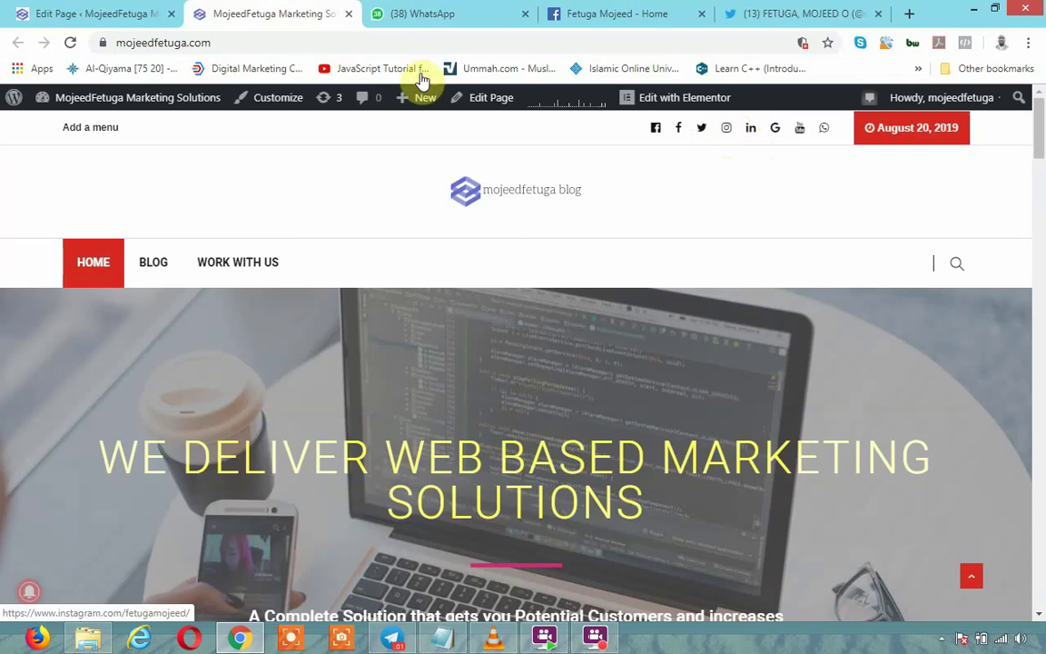
- Return to the WordPress admin, hide the screen recorder window, and start another new page
click(93, 13)
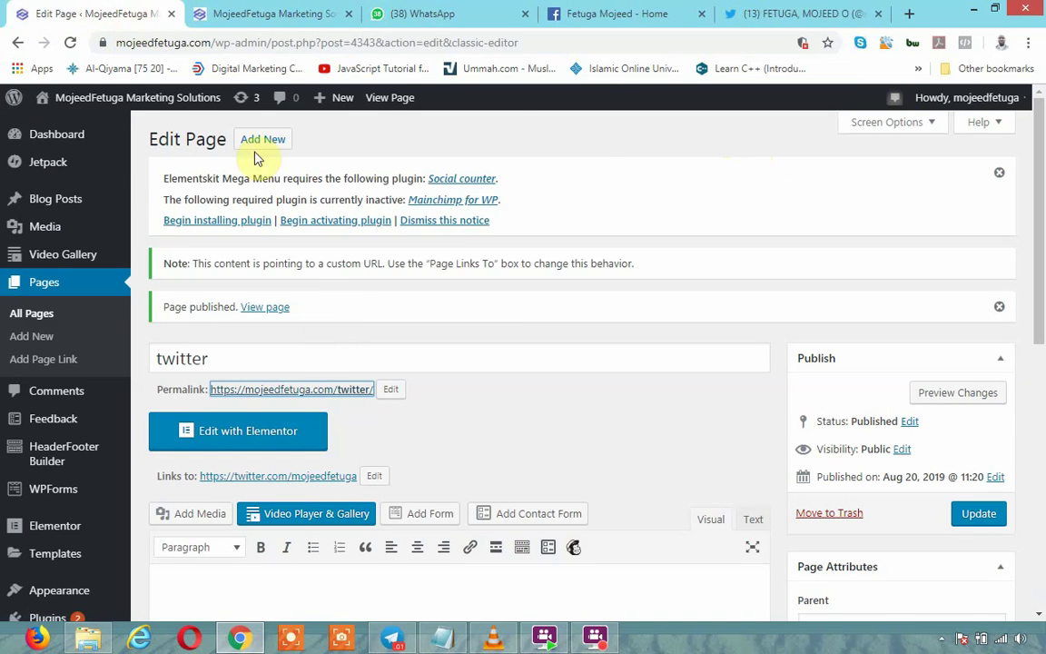
click(607, 641)
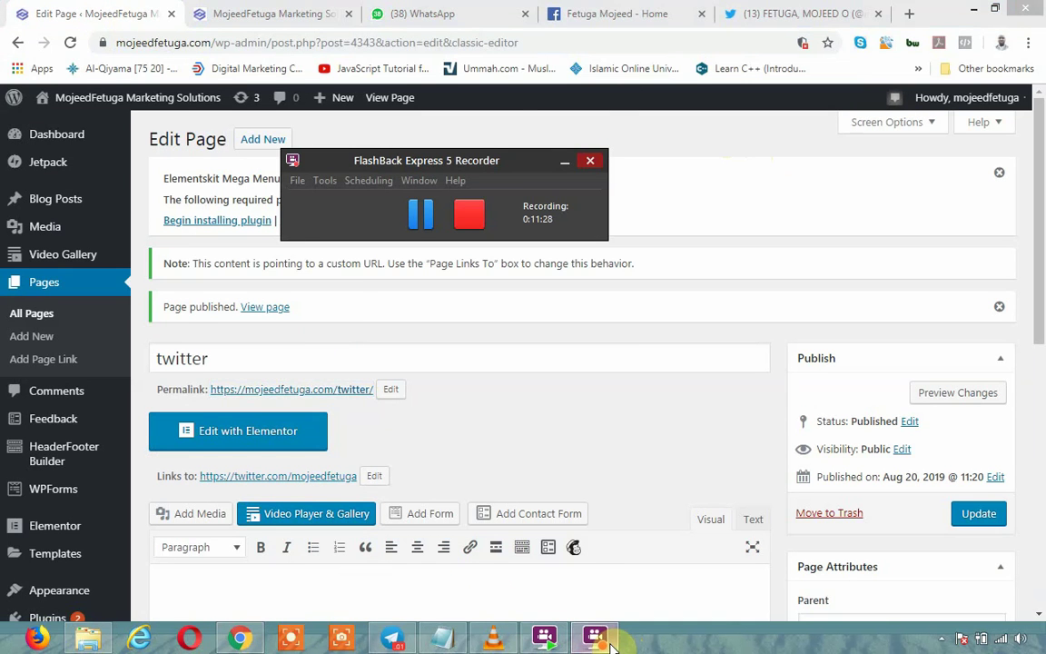
click(612, 647)
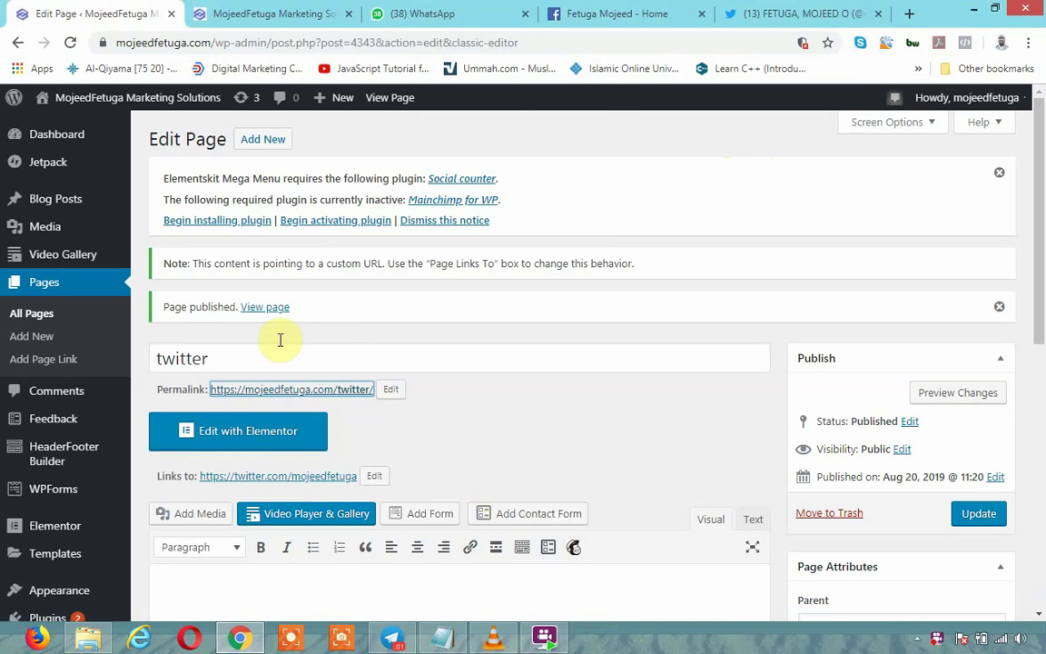
click(279, 141)
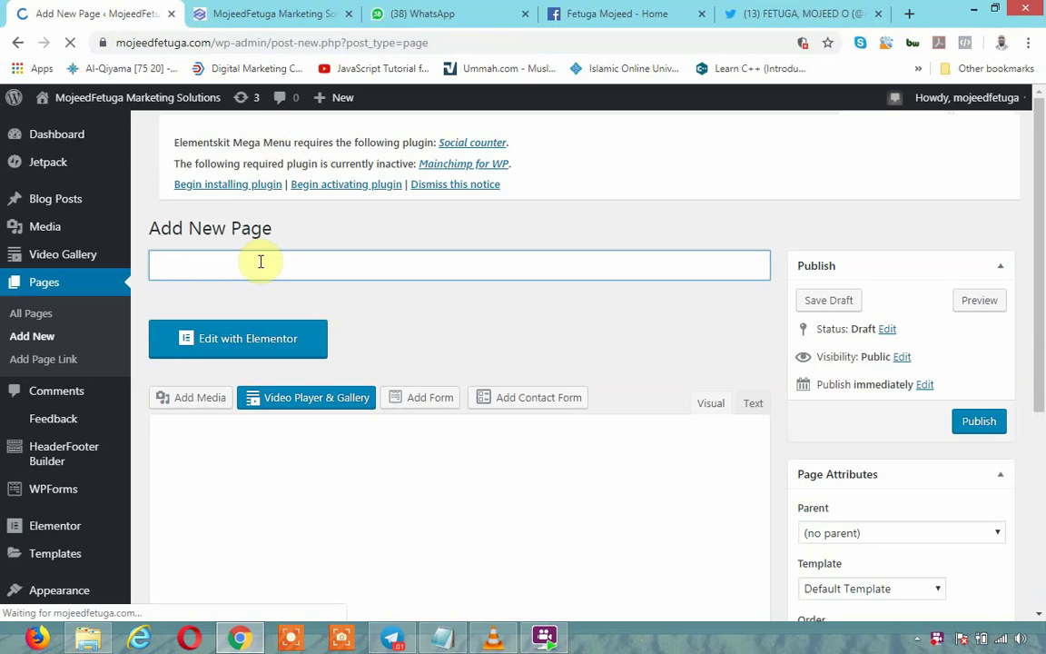
- Copy the Instagram link's address from the live site's header
click(257, 16)
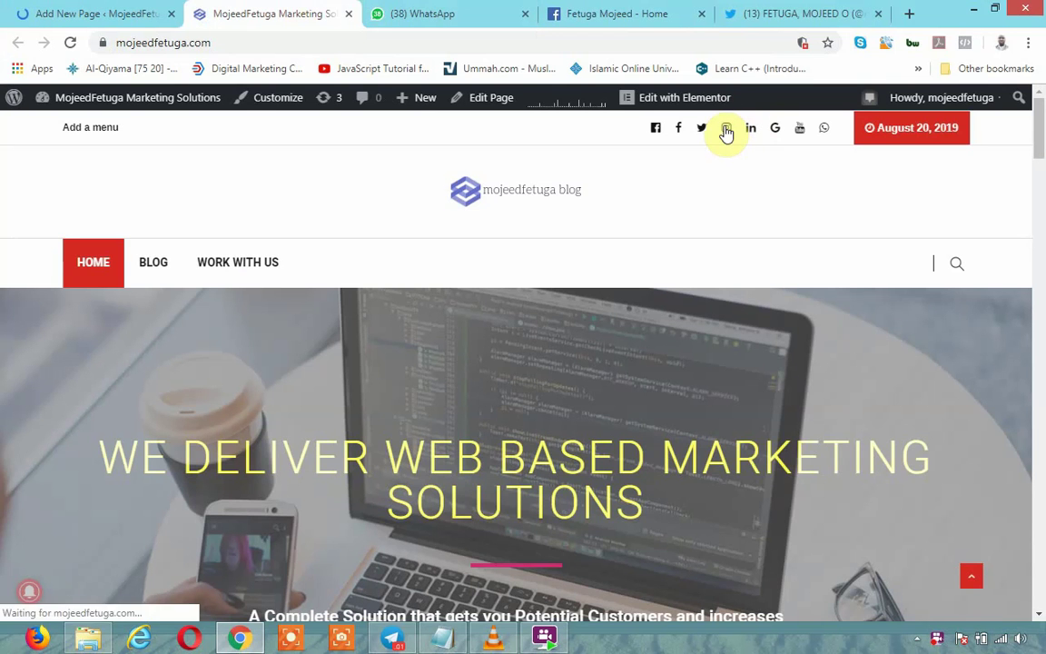
right_click(727, 134)
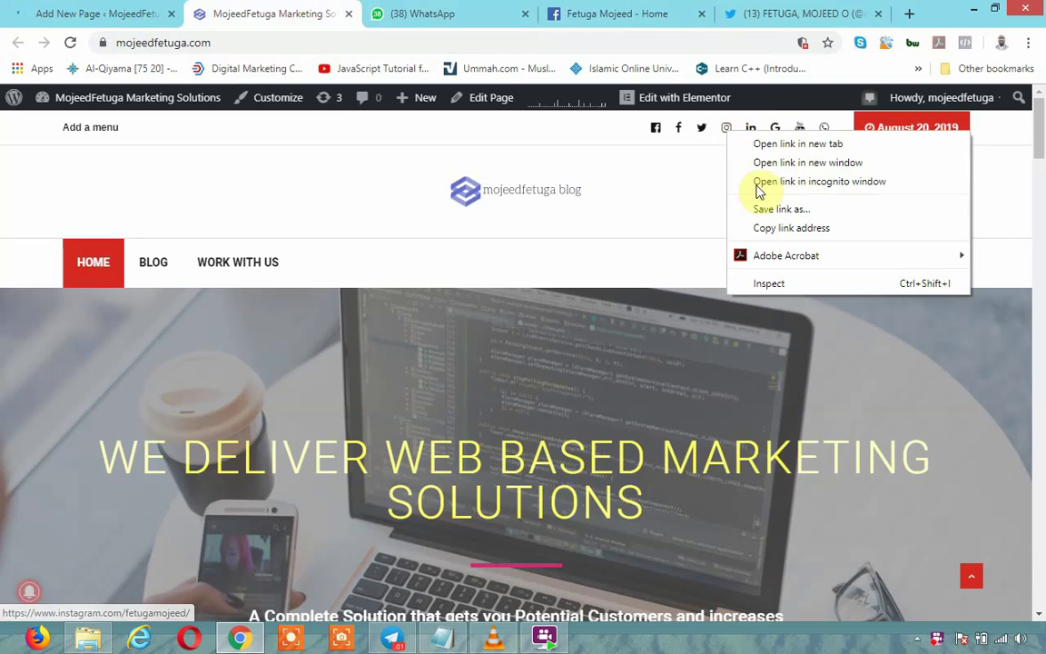
click(761, 230)
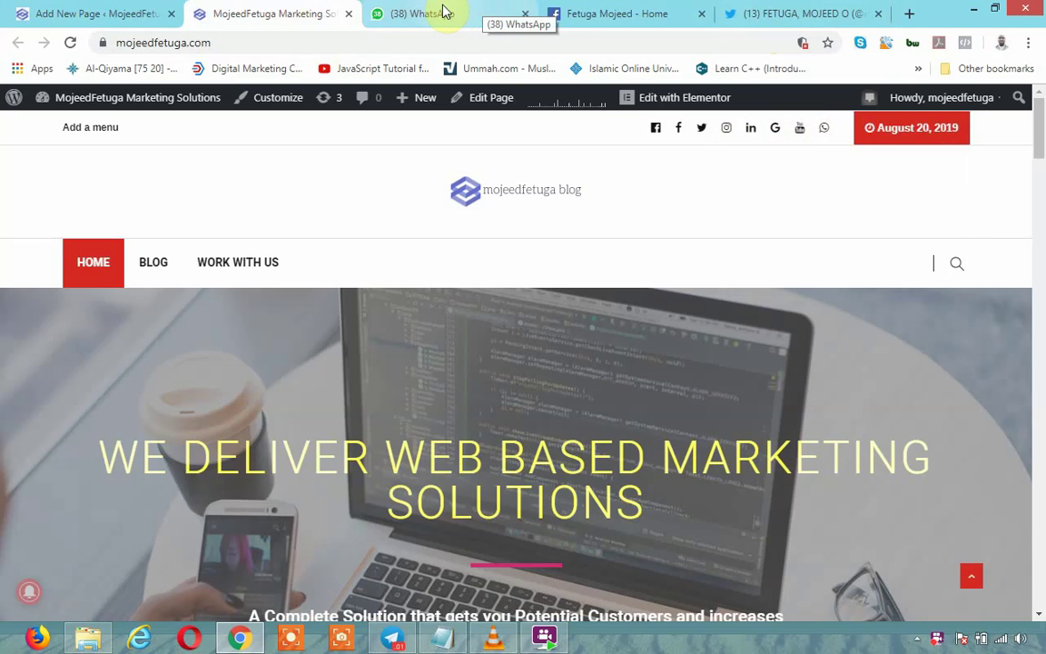
- Title the new page "insta" and point it to a custom URL using the copied Instagram link, dismissing the WhatsApp notification
click(51, 9)
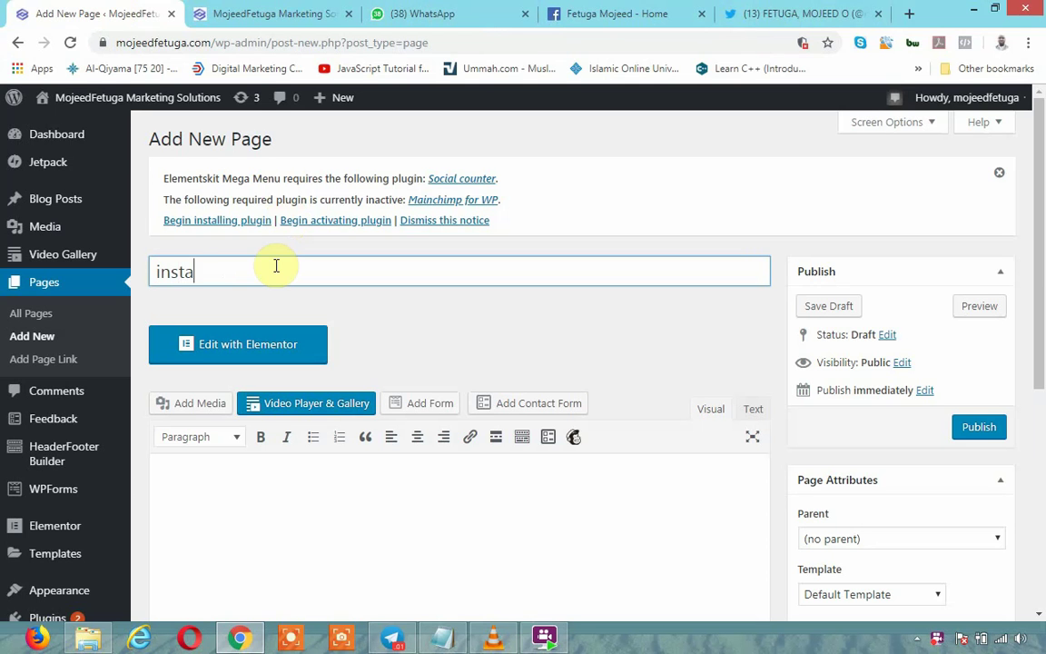
click(452, 302)
scroll(763, 427, down, 3)
scroll(763, 463, down, 2)
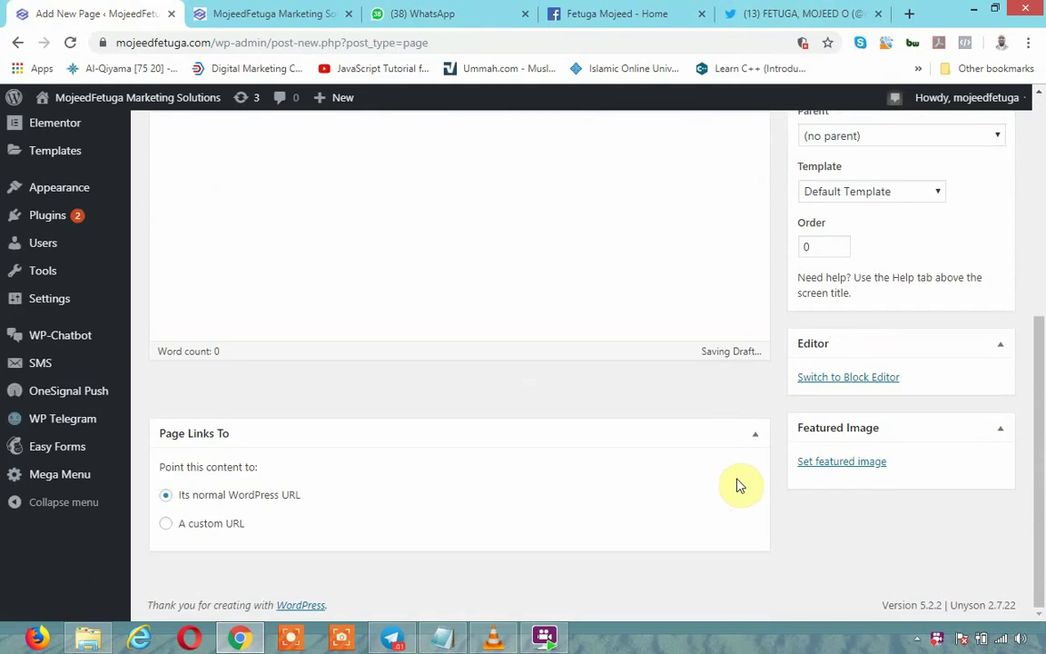
click(164, 527)
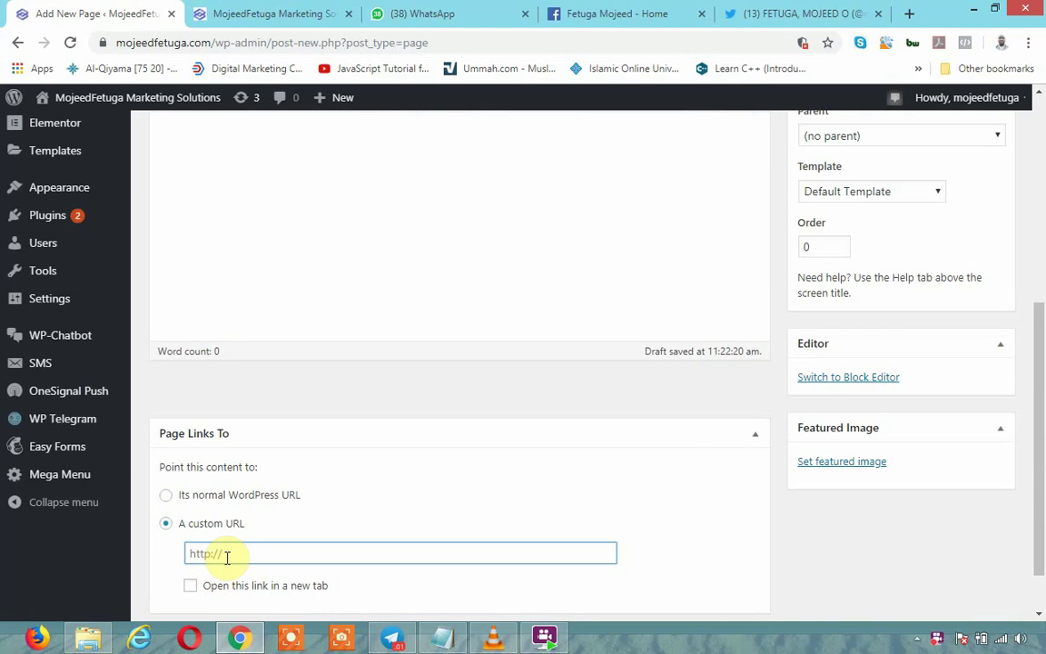
key(ctrl+v)
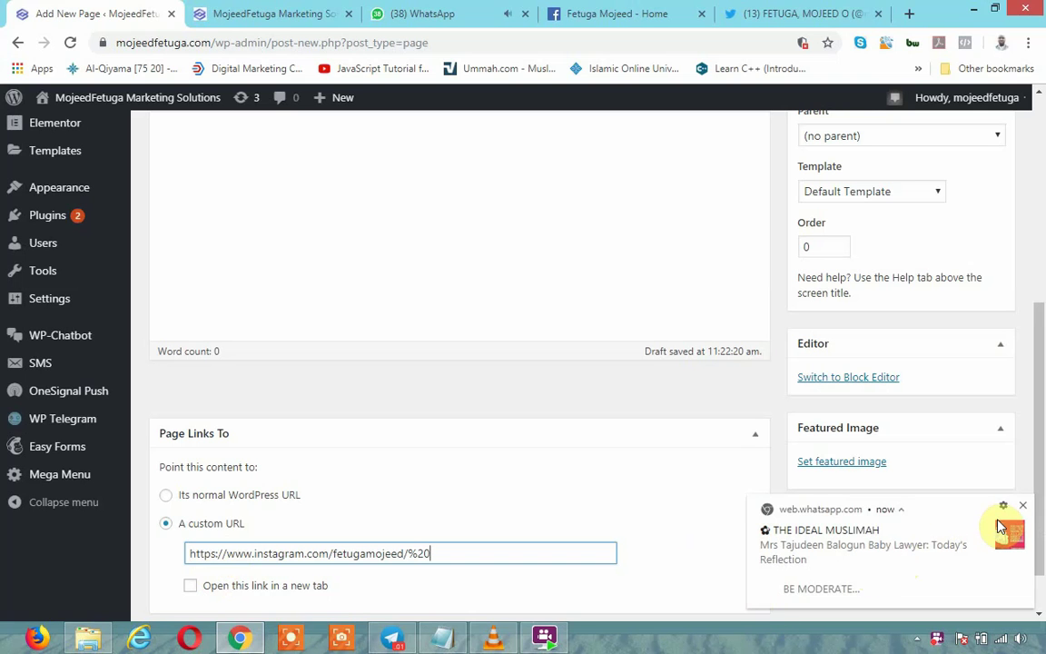
click(1023, 506)
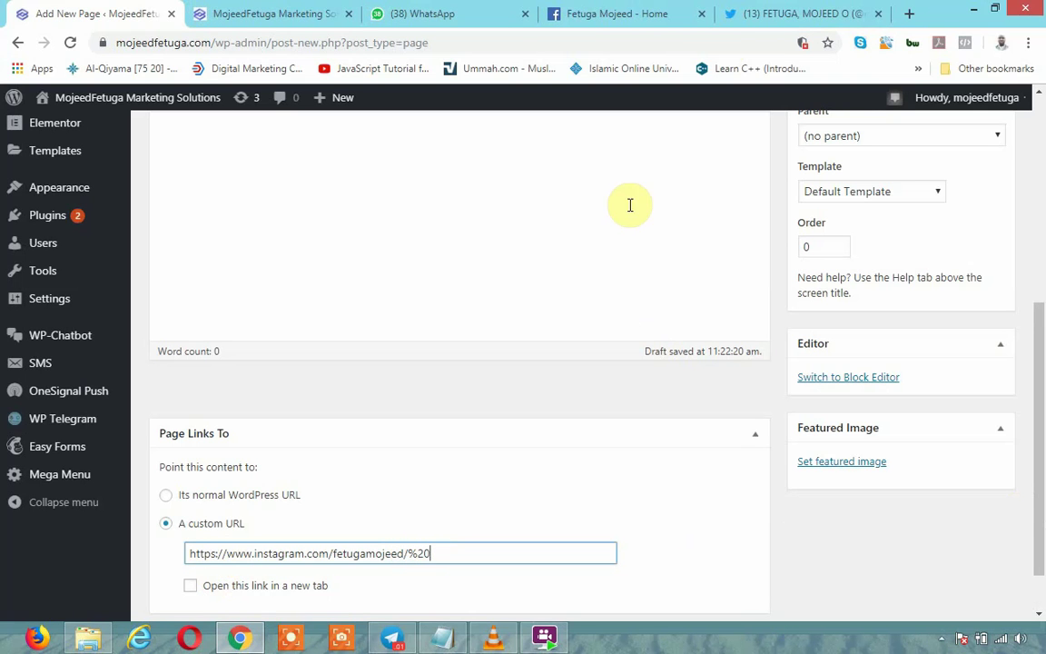
- Open the Instagram link from the live site's header and compare its address with the custom URL on the new page
click(281, 23)
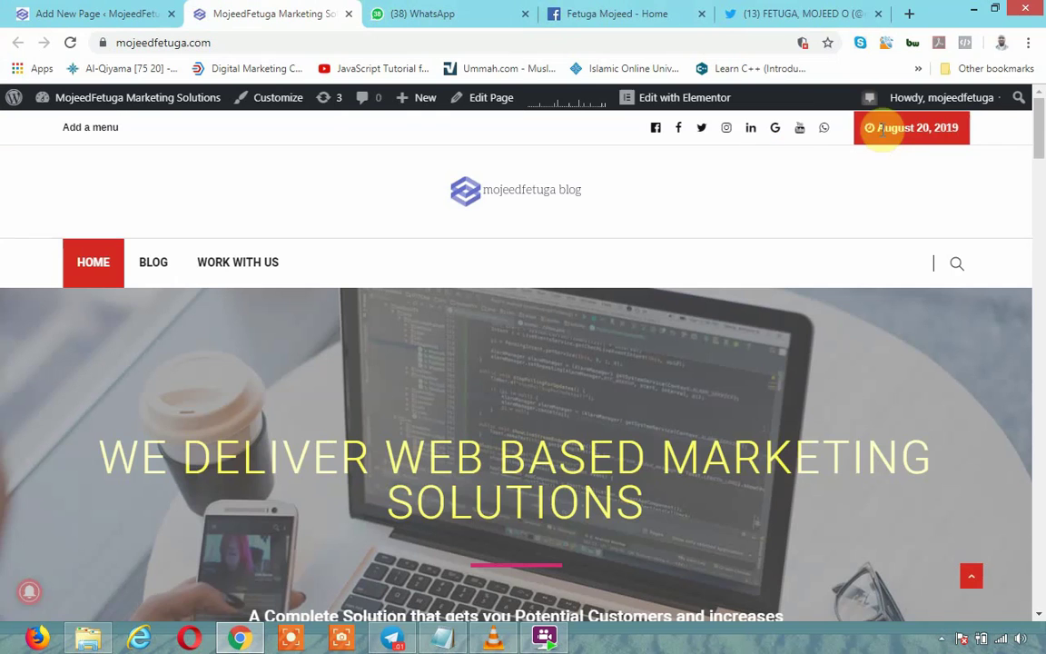
click(732, 130)
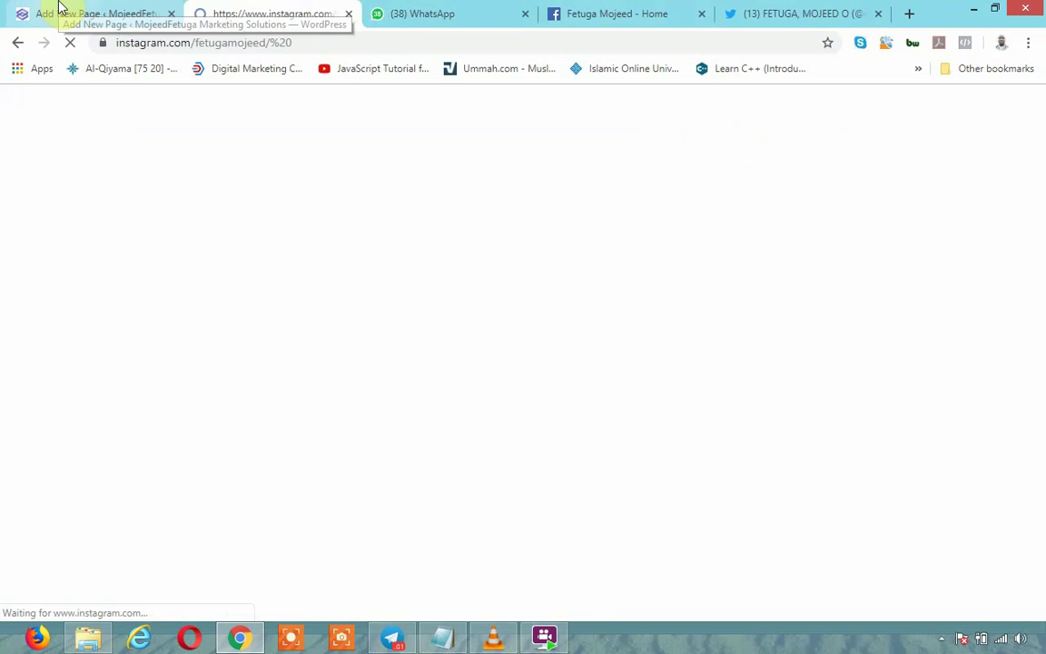
click(96, 13)
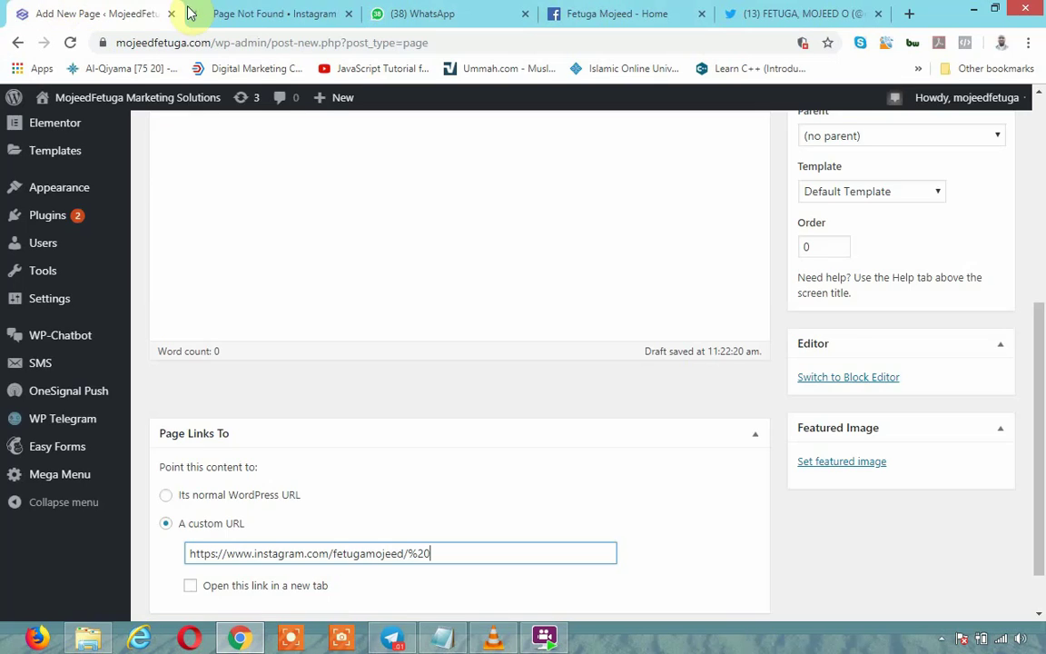
click(233, 13)
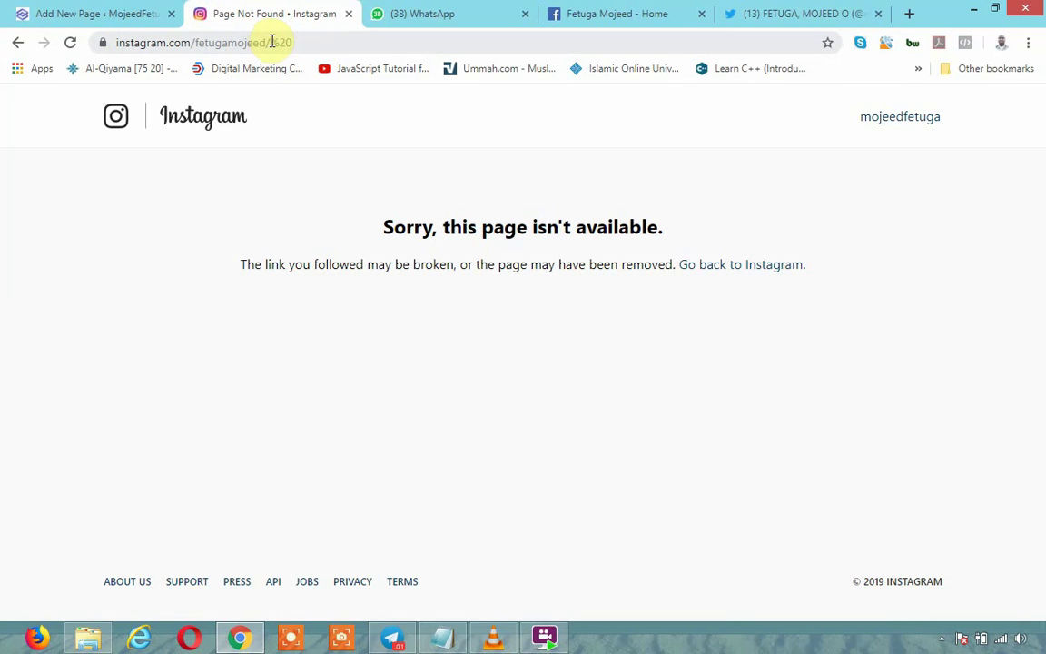
- Remove the trailing %20 from the Instagram address, reload it, and open the logged-in account's profile from the error page
drag(271, 41, 376, 40)
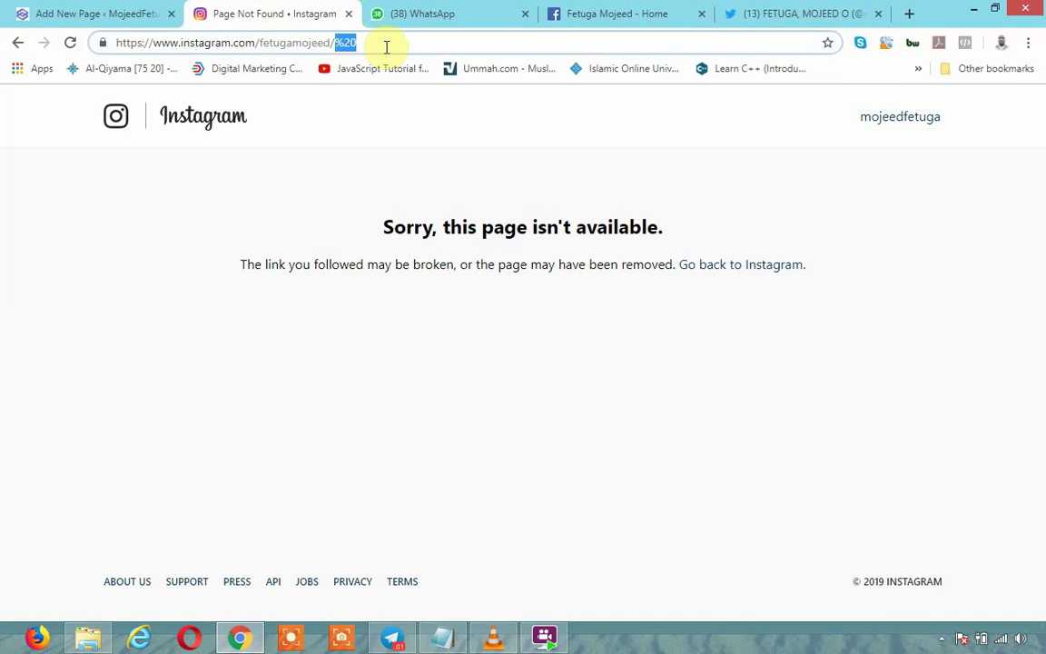
key(BackSpace)
key(Return)
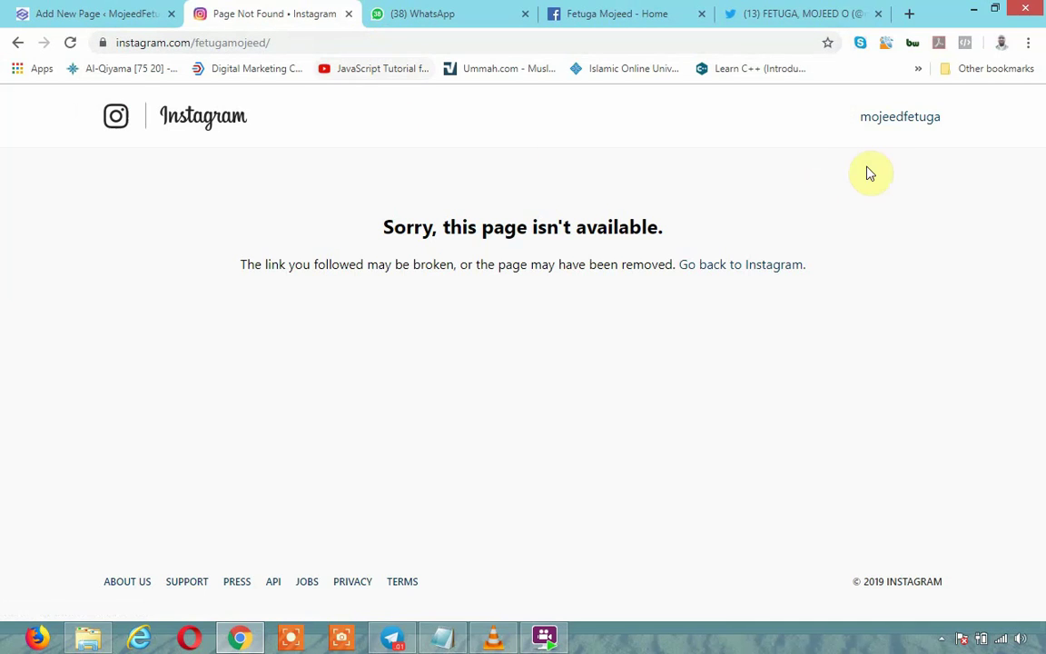
click(889, 130)
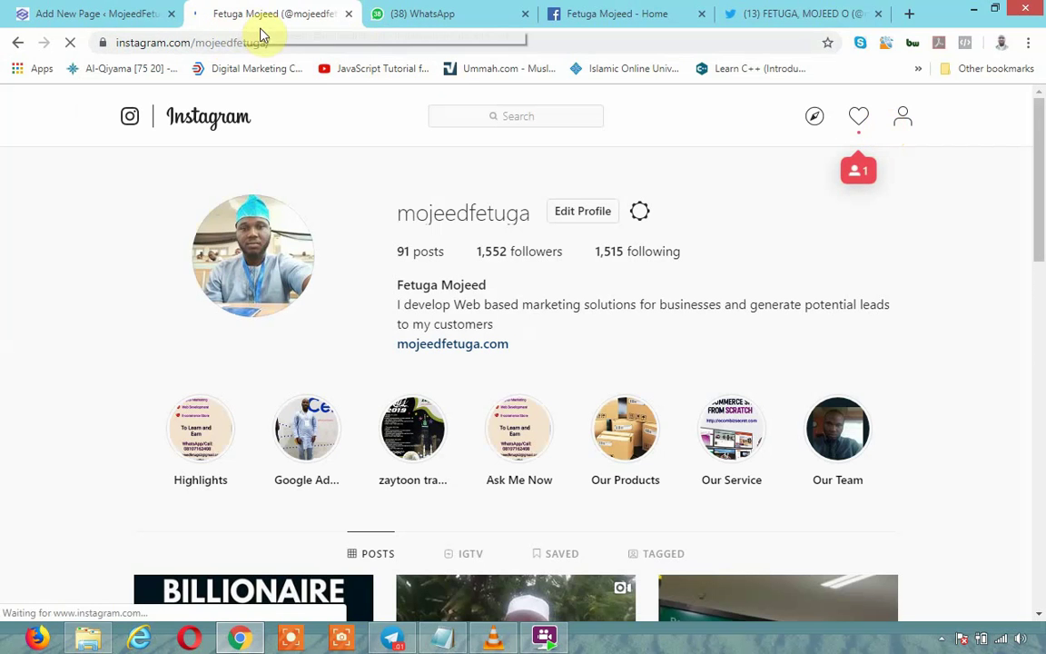
- Return to the WordPress page editor, open the live site in a new tab, and view its header social links
click(88, 10)
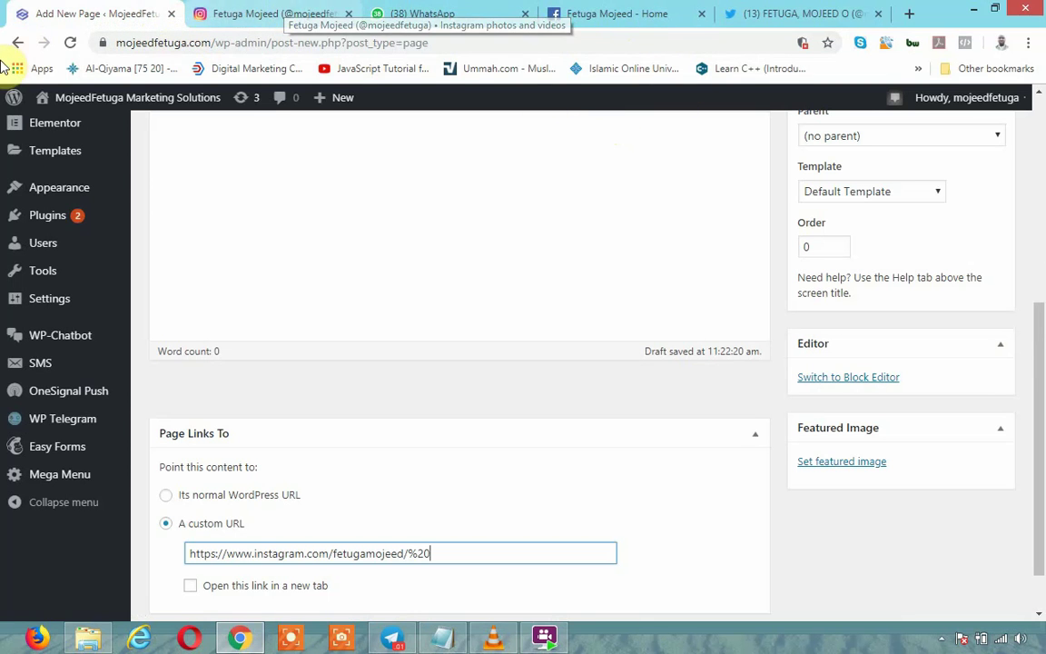
click(26, 43)
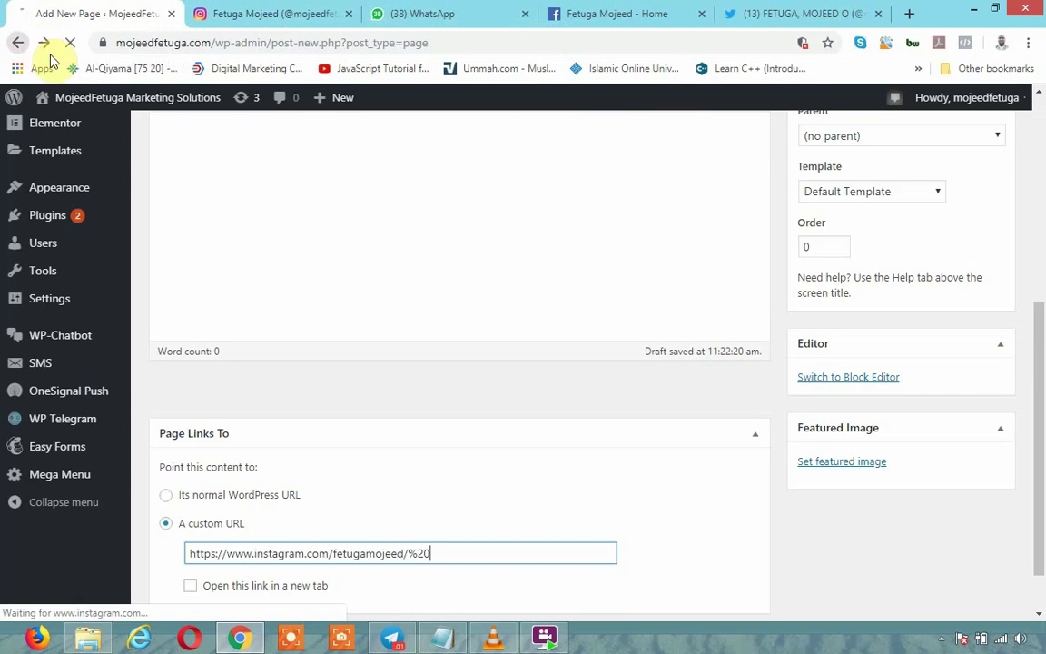
click(645, 141)
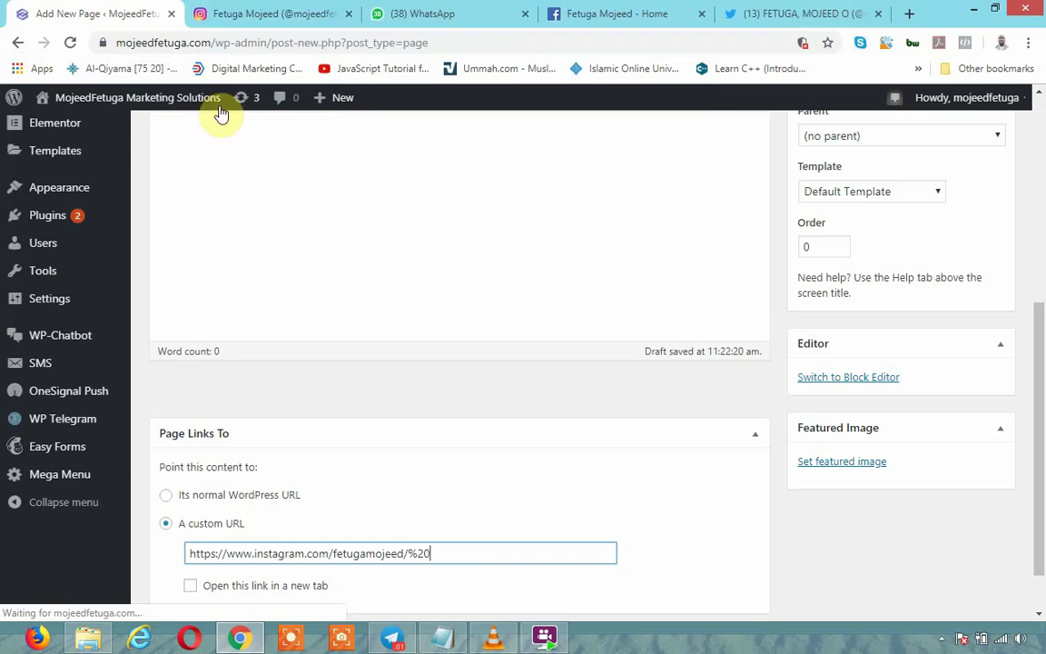
mouse_move(68, 98)
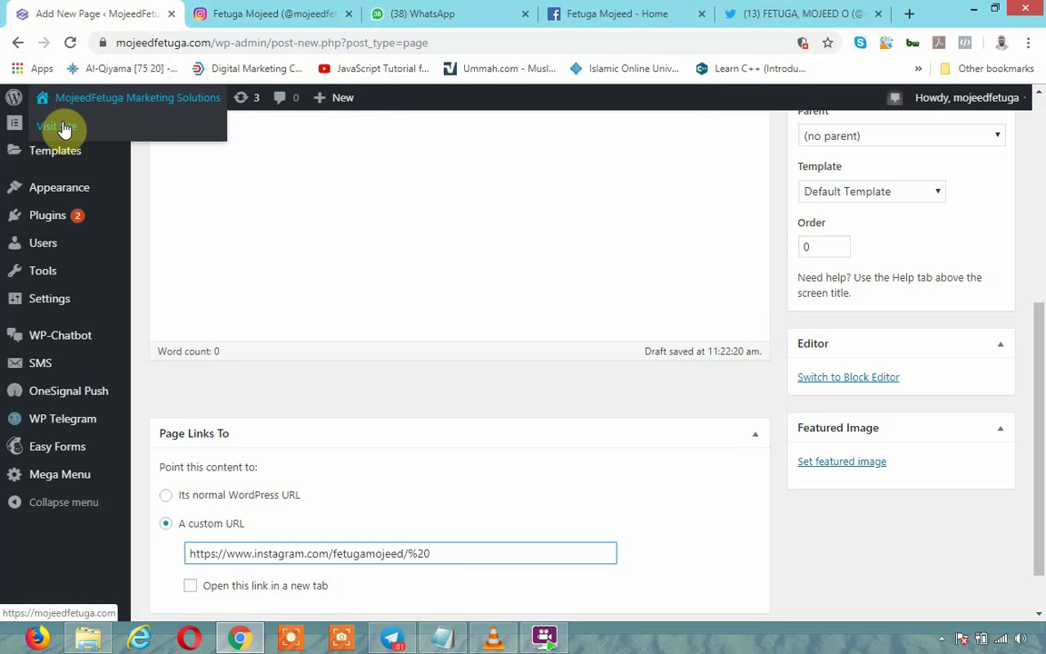
right_click(64, 129)
click(134, 134)
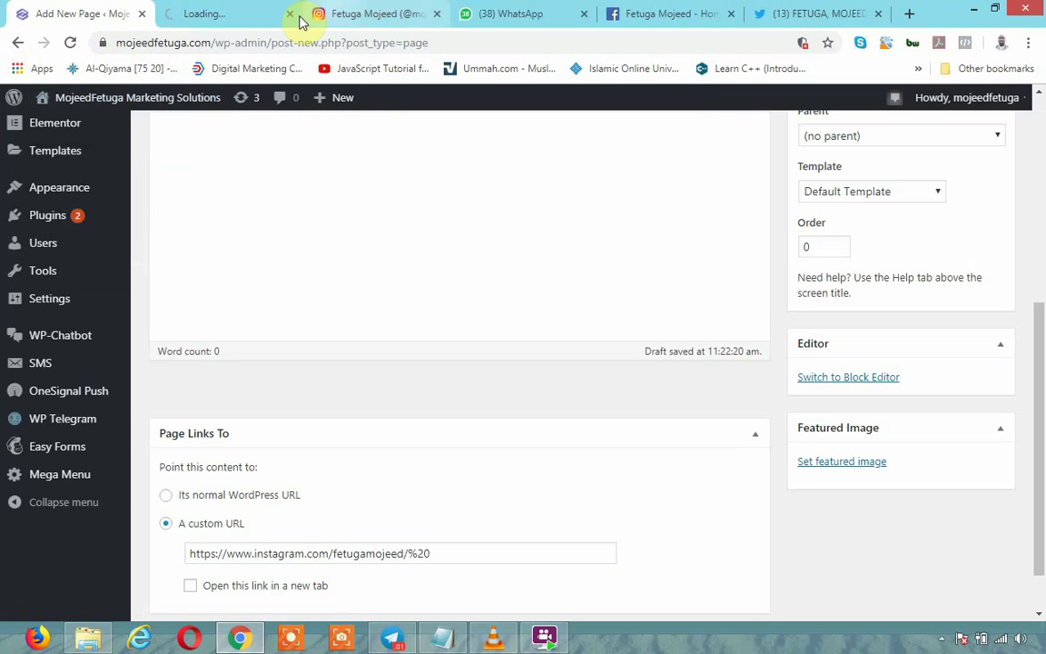
click(309, 16)
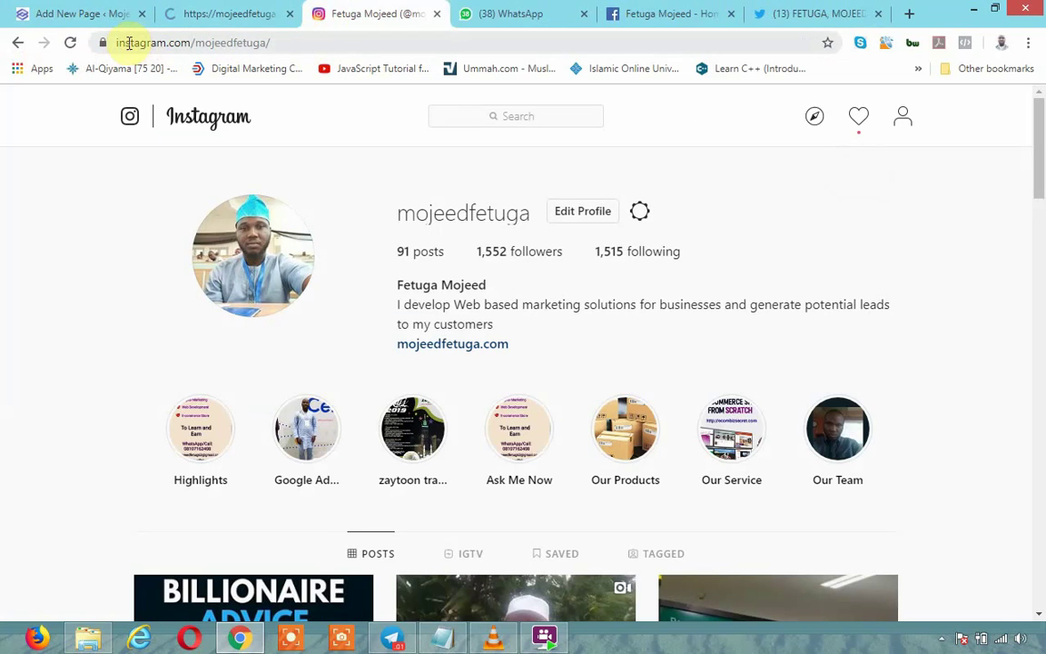
click(266, 21)
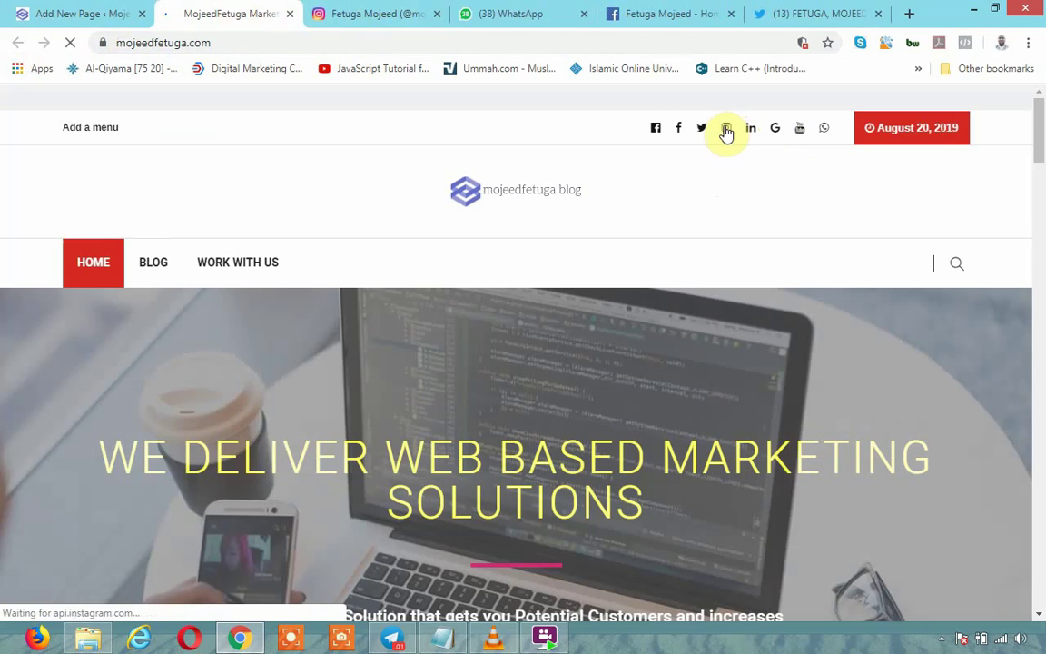
- Copy the Instagram profile's address and replace the new page's custom URL with it
click(374, 14)
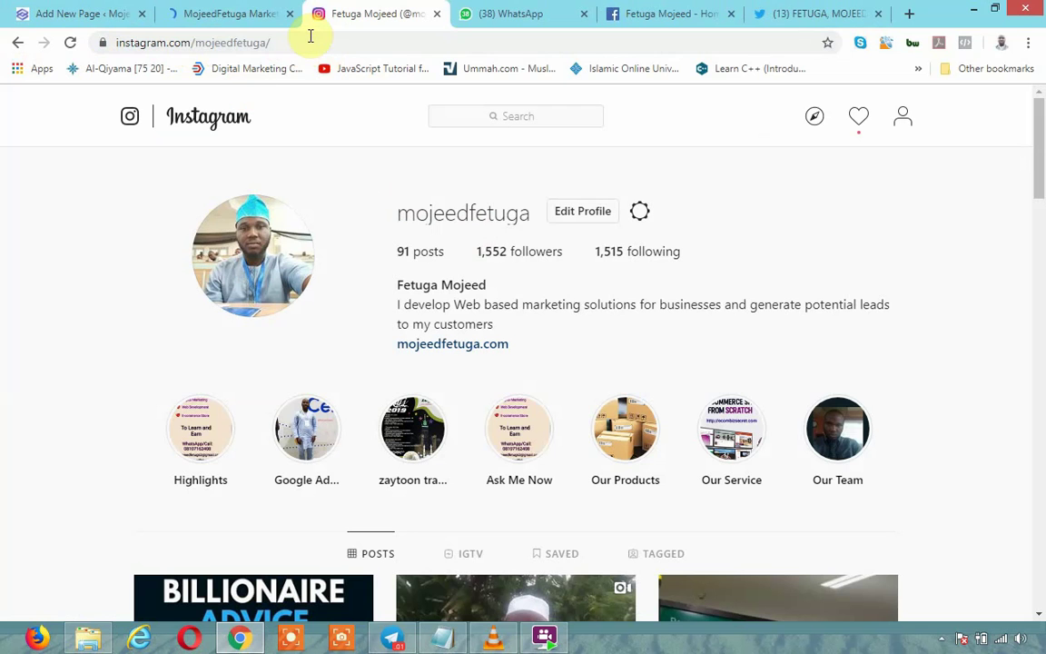
click(344, 42)
key(ctrl+a)
key(ctrl+c)
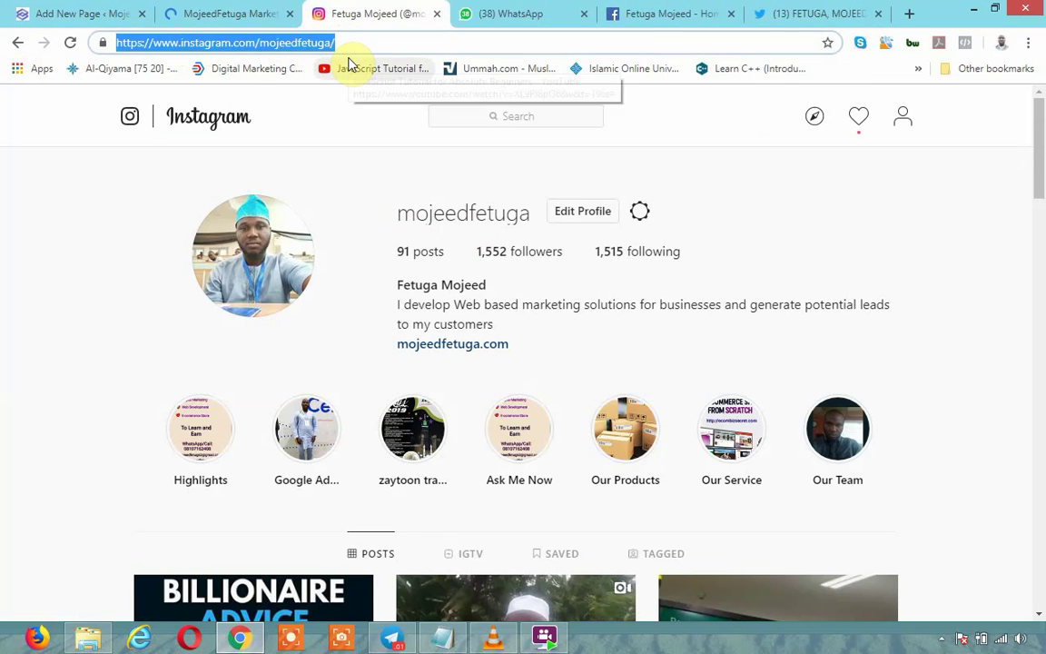
click(38, 5)
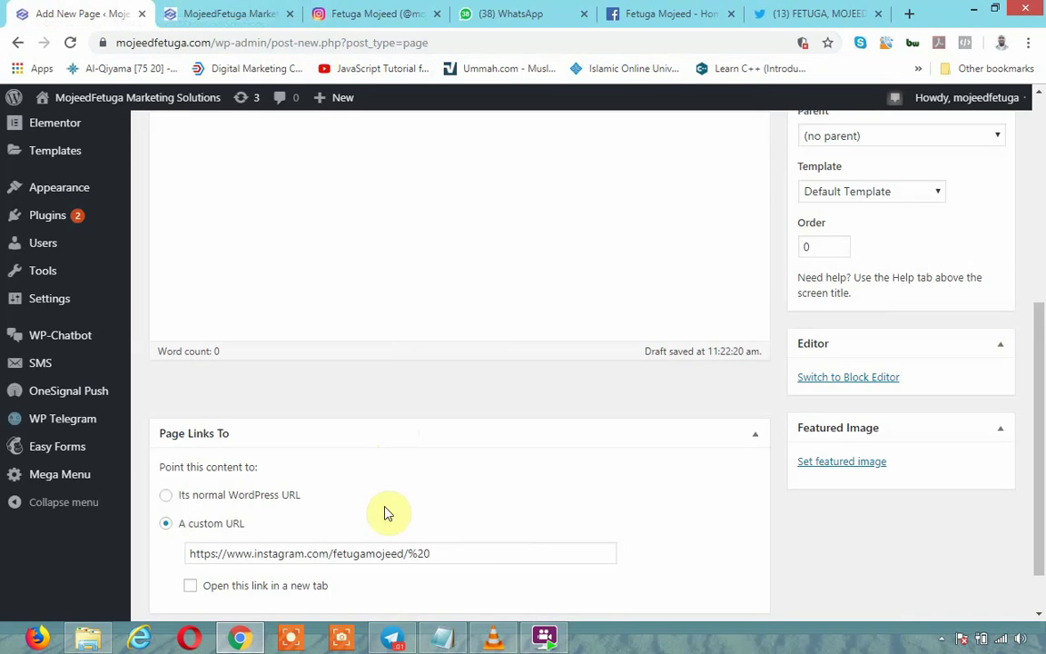
drag(443, 549, 117, 547)
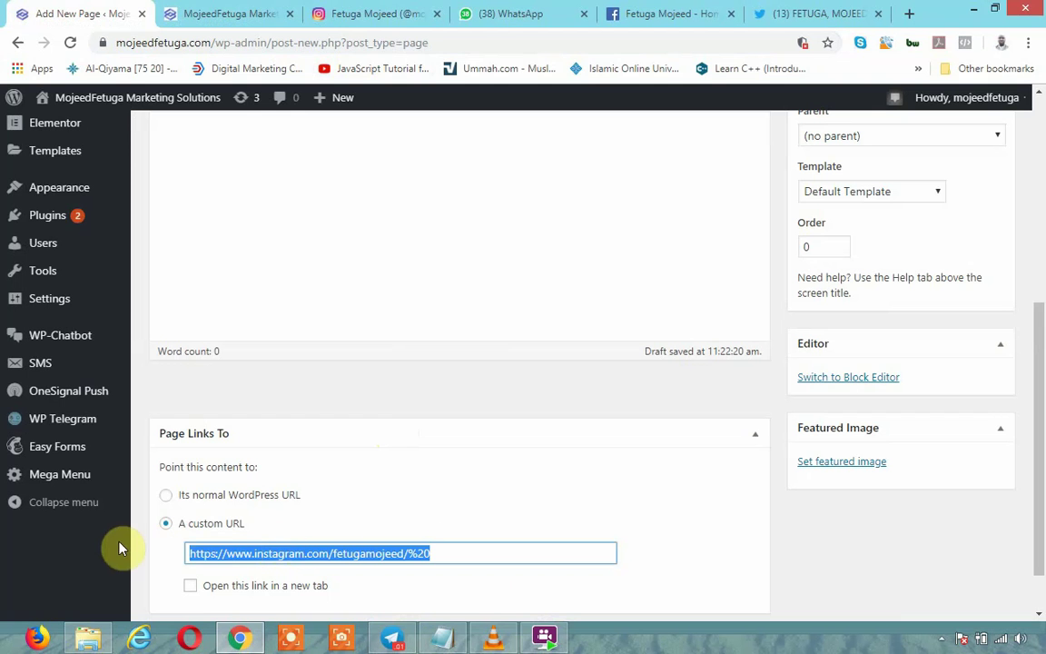
key(ctrl+v)
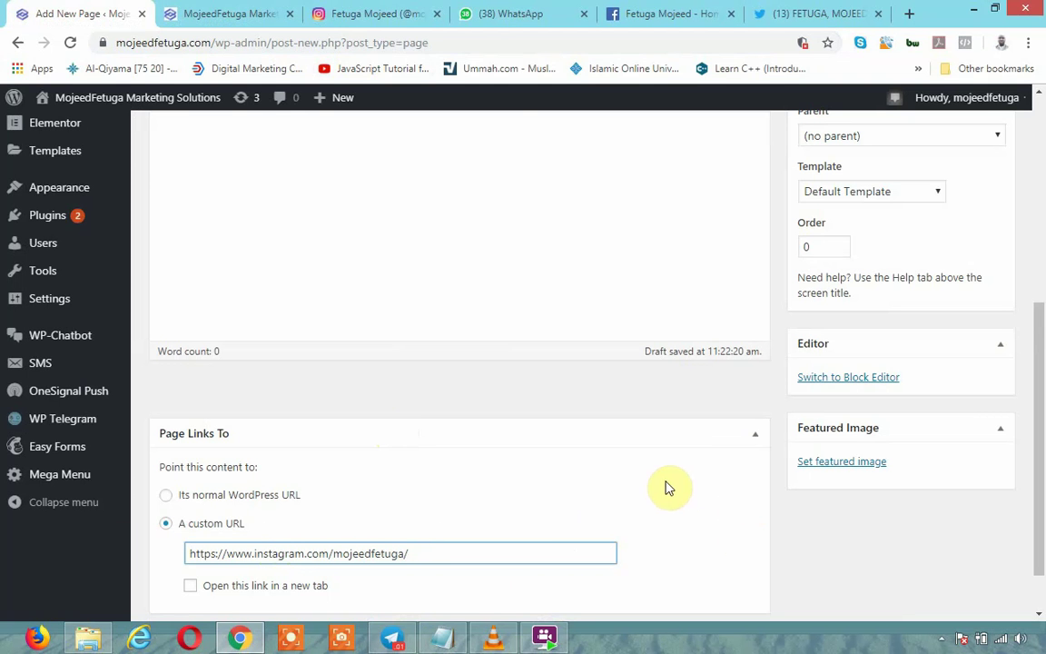
- Return to the new page's editor, publish the "instagram" page, and dismiss the VLC media player notification
click(248, 11)
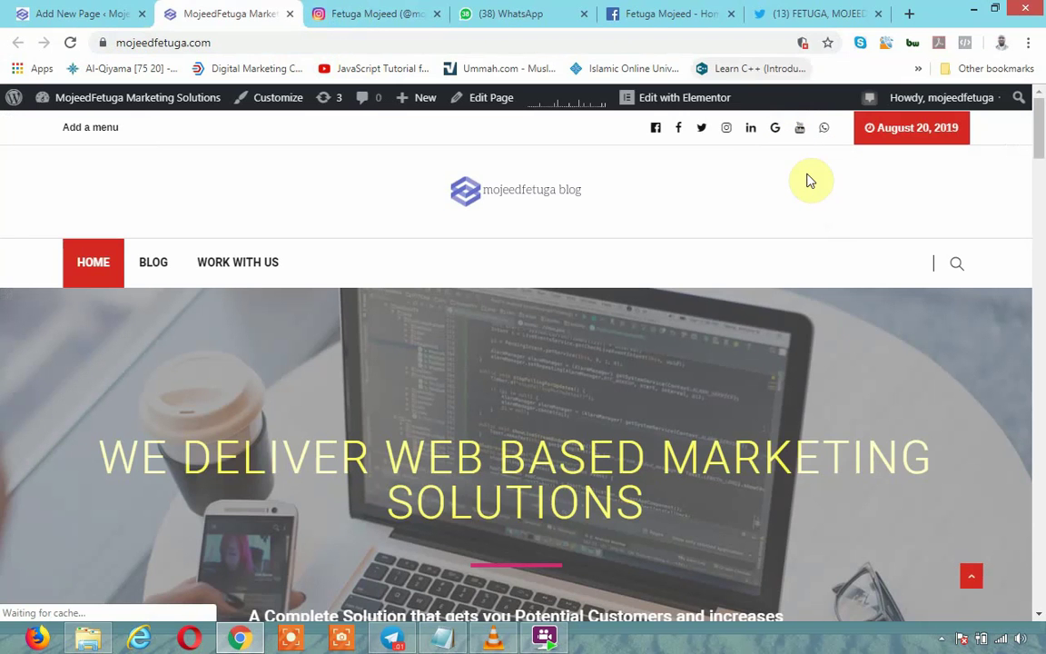
click(360, 15)
click(105, 13)
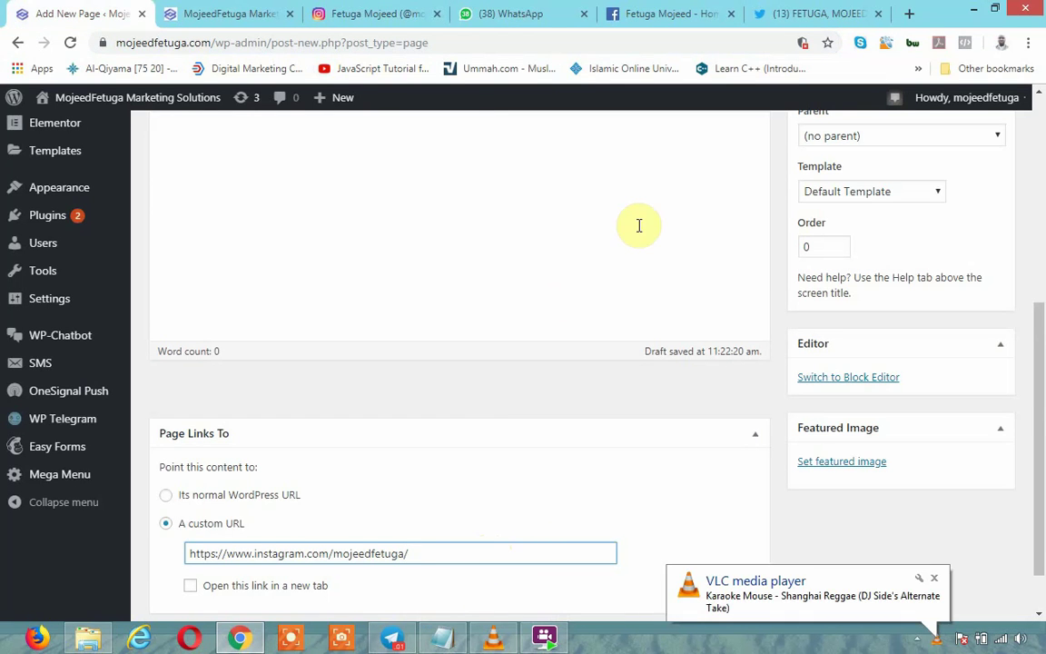
scroll(642, 238, up, 5)
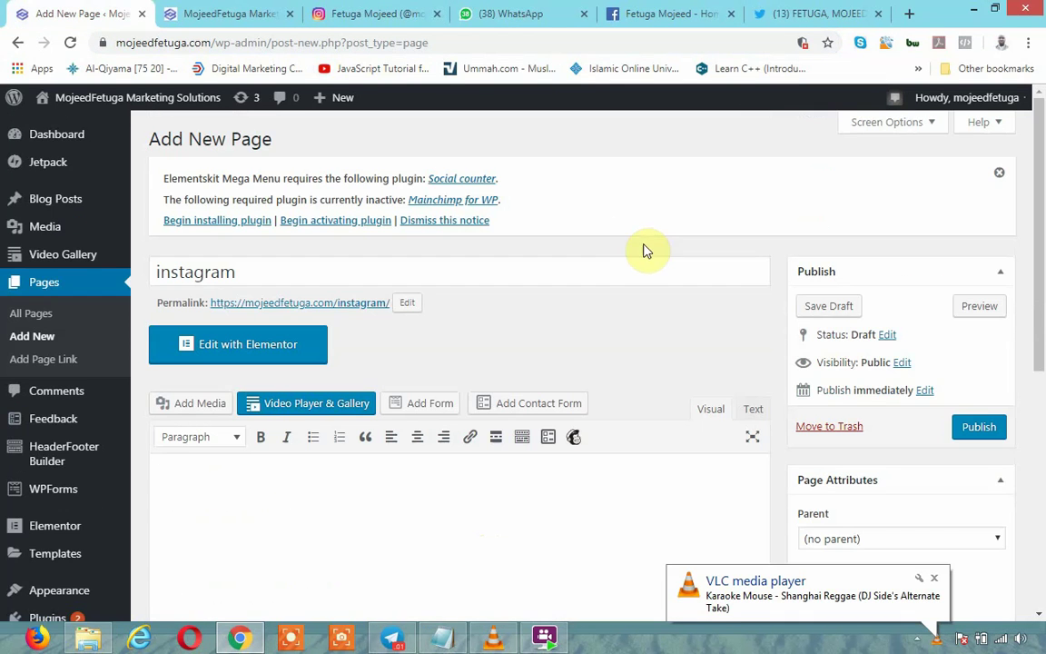
click(977, 436)
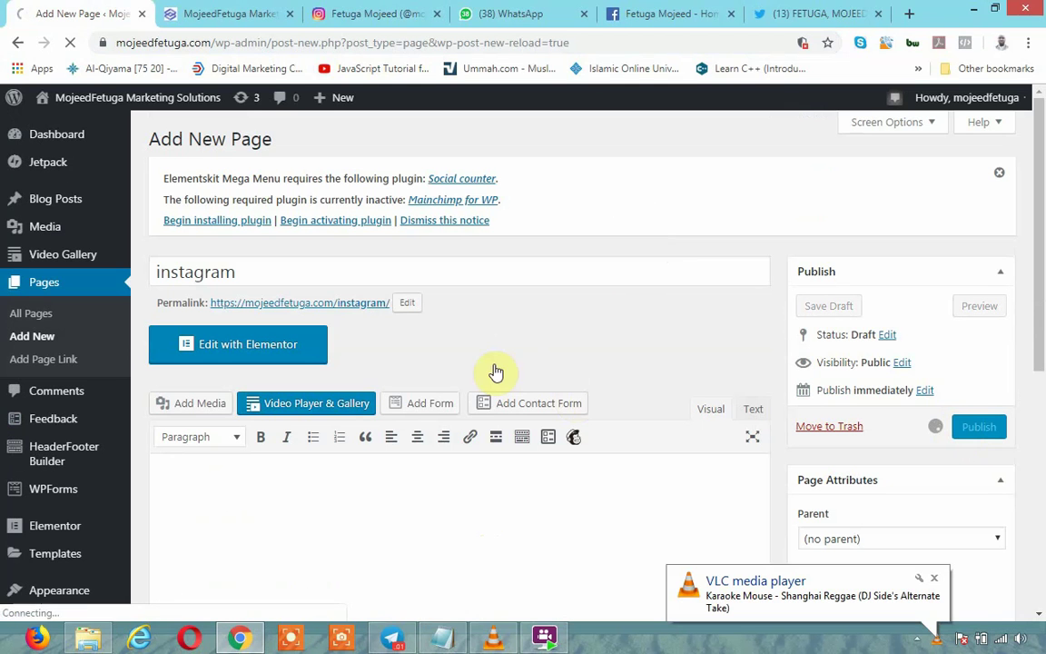
click(936, 580)
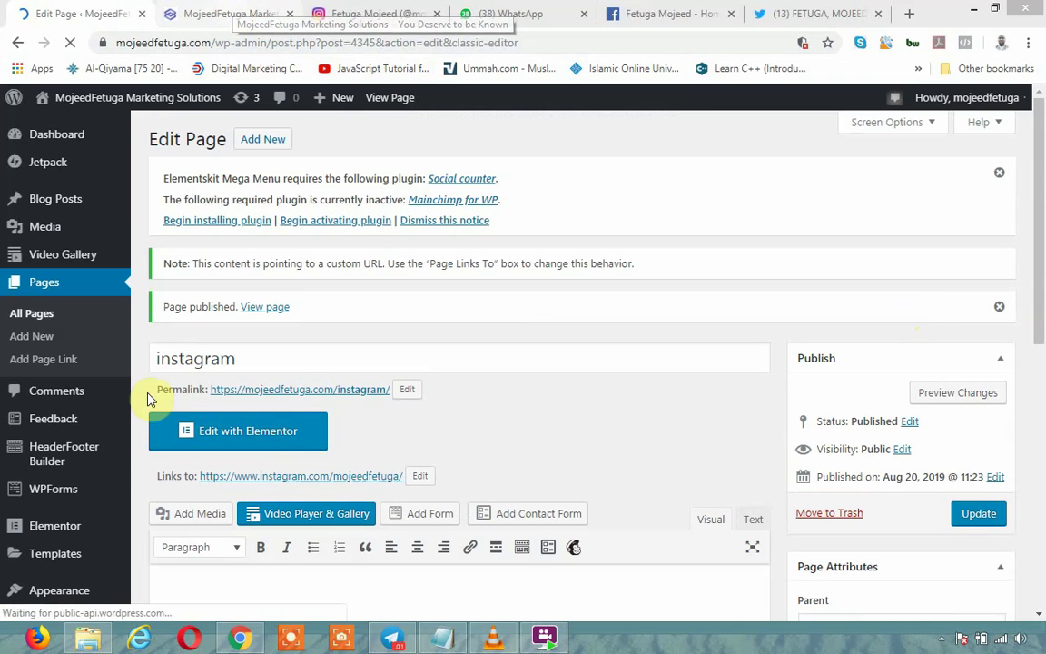
- Copy the published instagram page's permalink and load it in a new browser tab to test the redirect
right_click(344, 394)
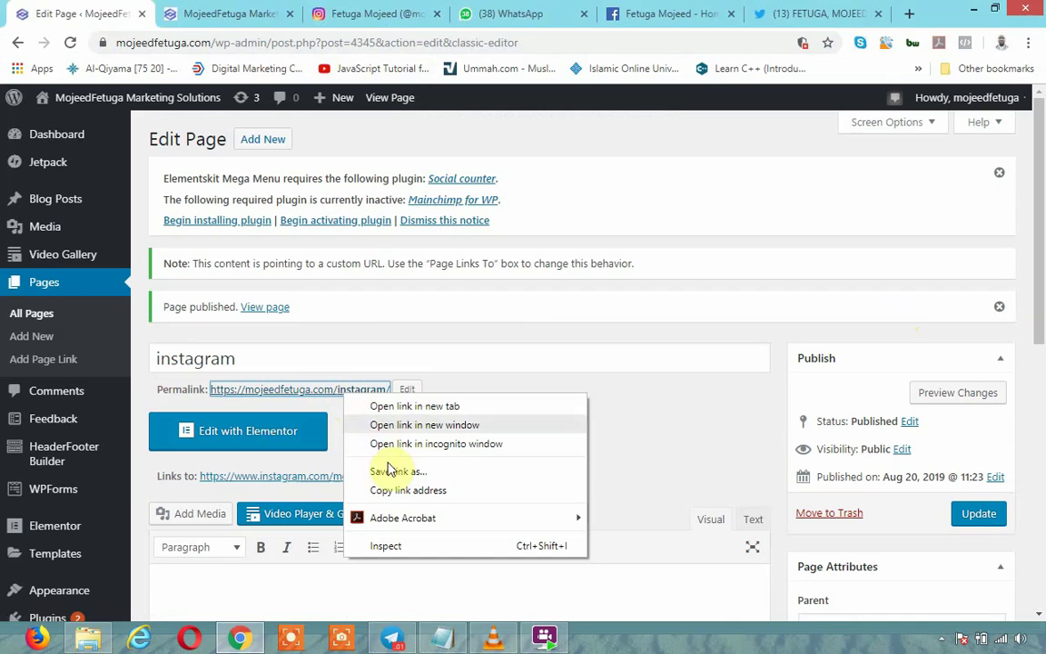
click(400, 491)
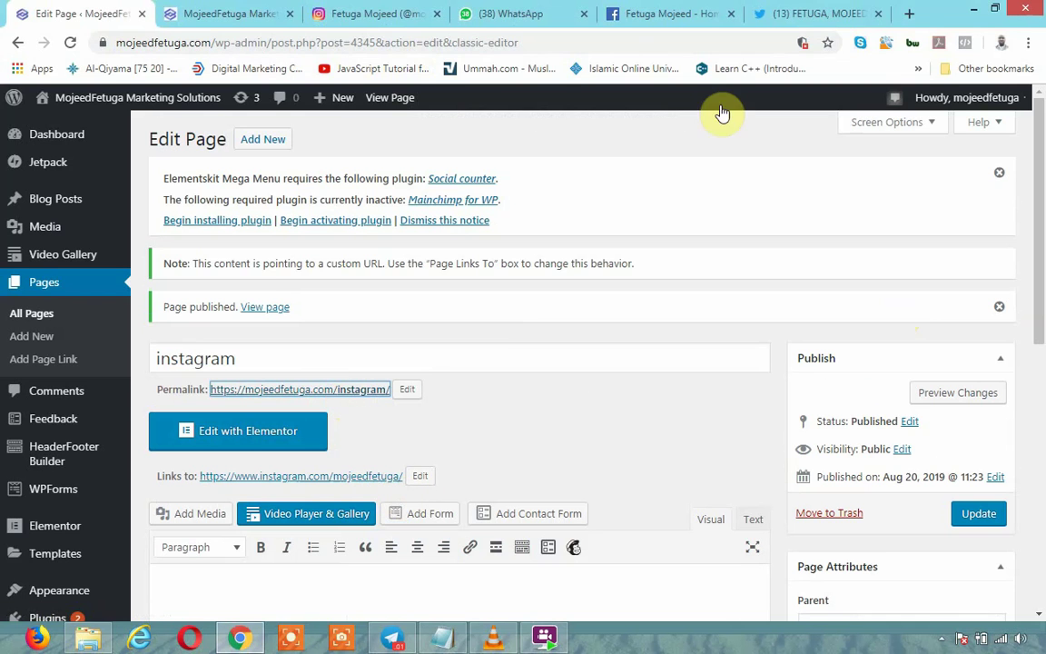
click(910, 13)
right_click(386, 49)
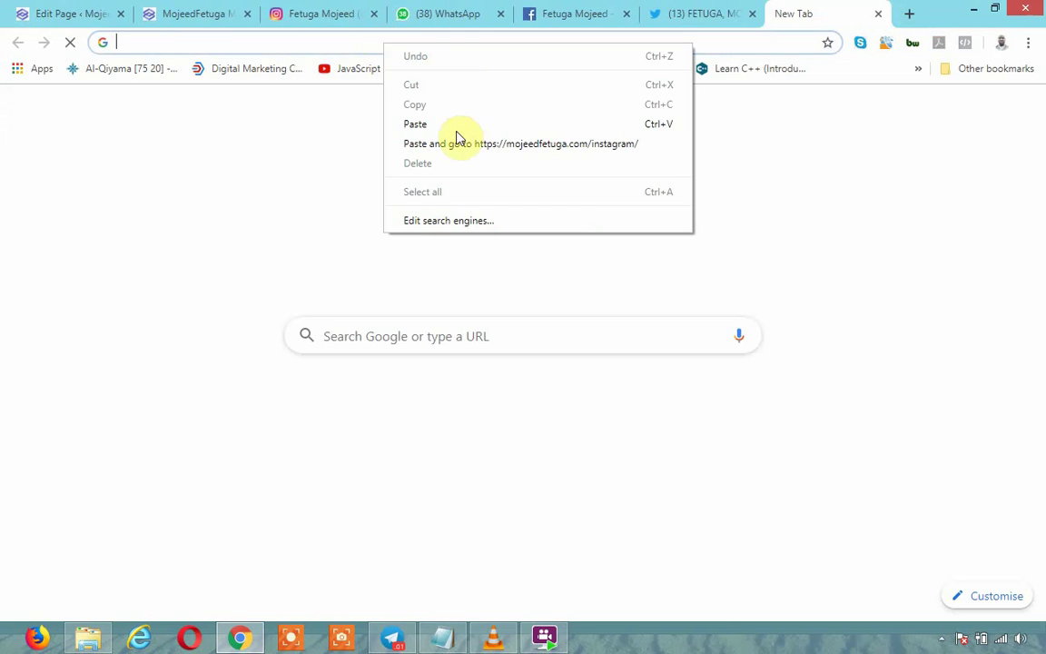
click(467, 126)
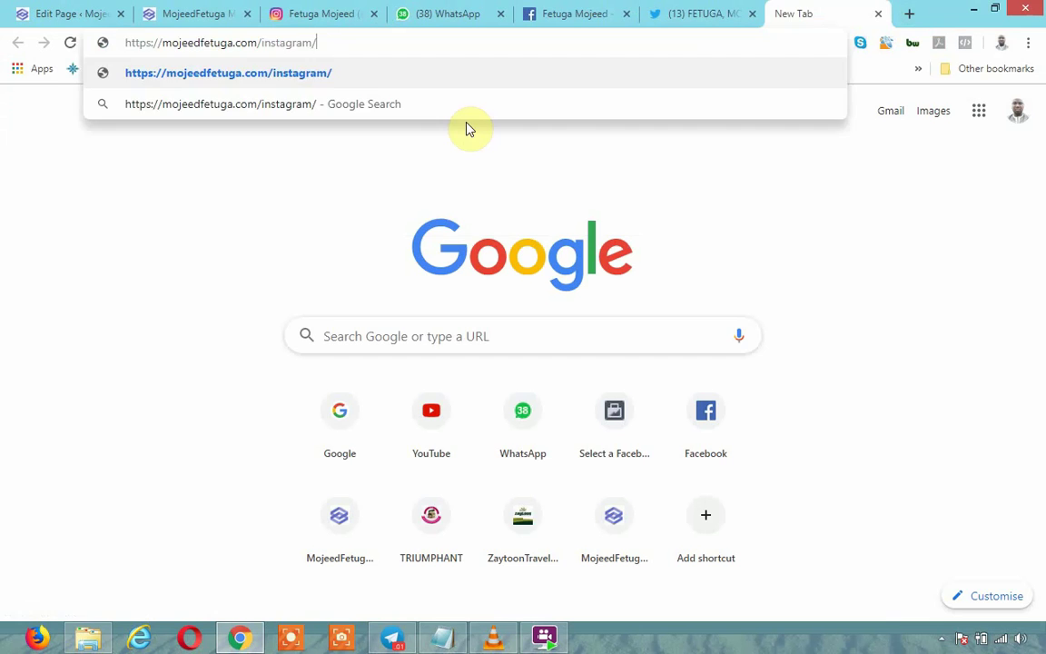
key(Return)
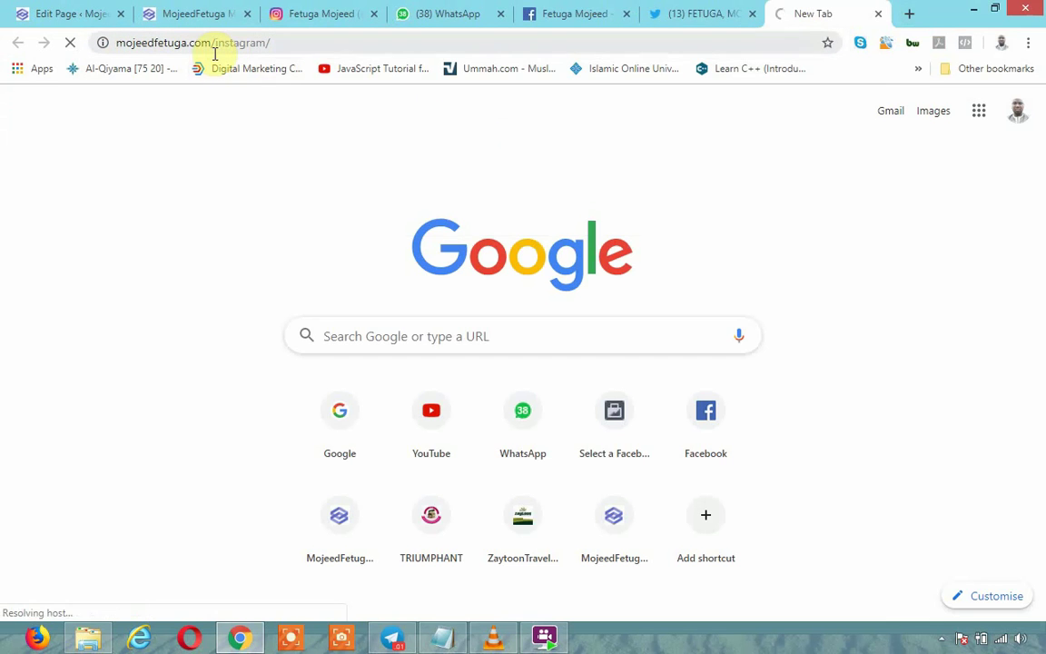